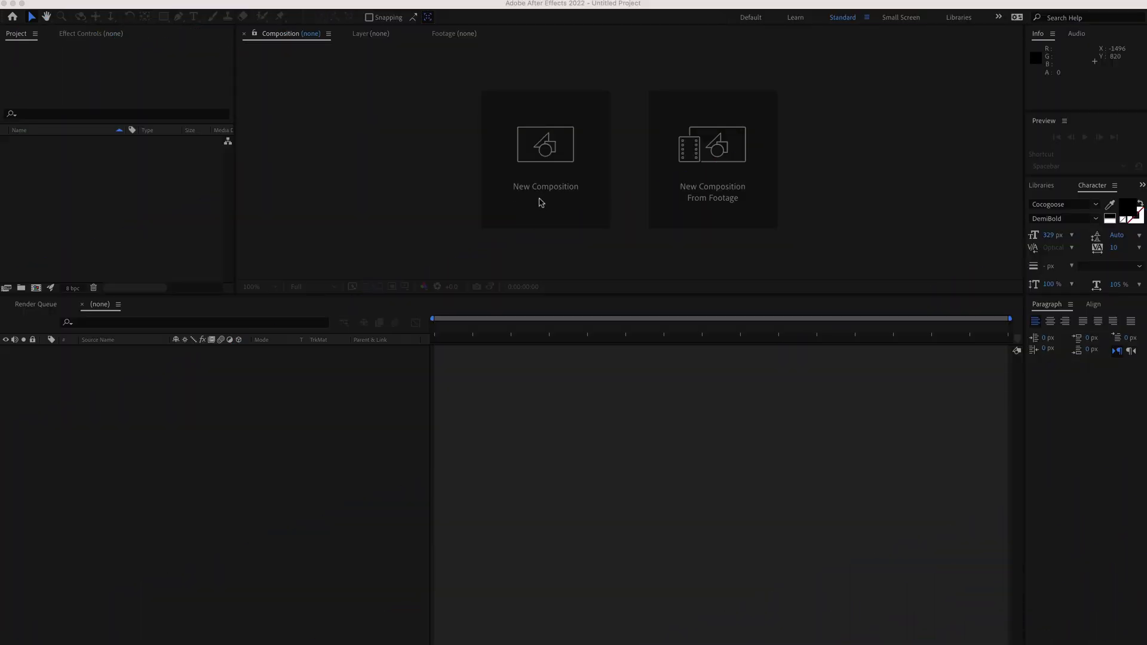
Create a new composition with a width of 1920 px and a height of 1080 px
{"action": "left_click", "coordinate": [539, 188]}
{"action": "left_click", "coordinate": [428, 109]}
{"action": "type", "text": "1920"}
{"action": "key", "text": "Tab"}
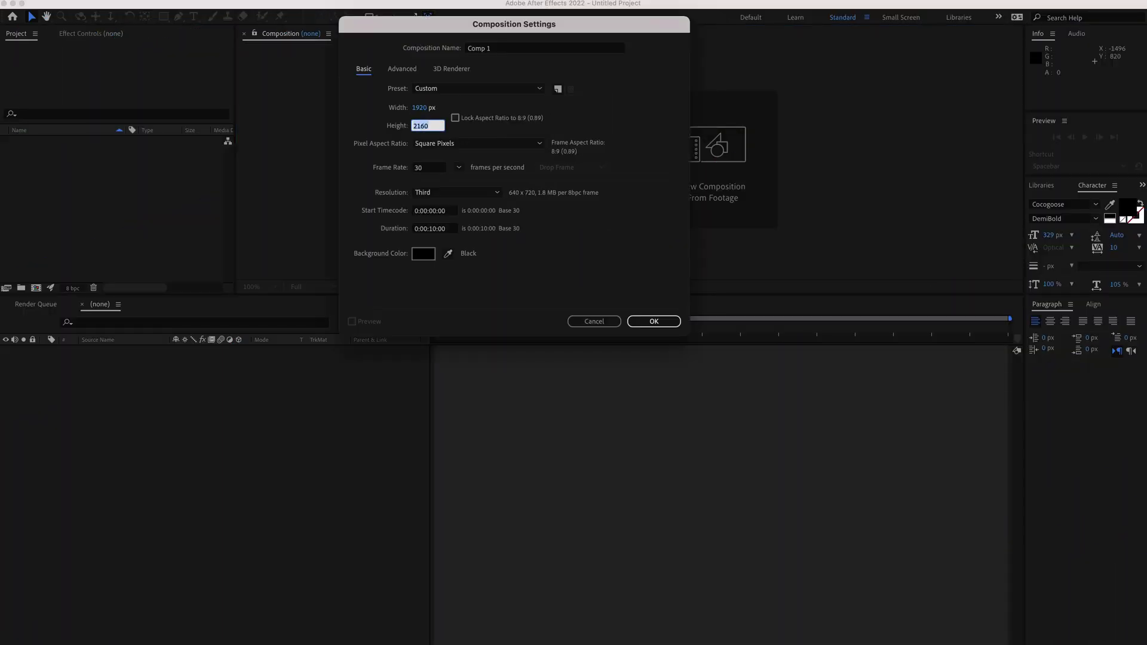
{"action": "type", "text": "1080"}
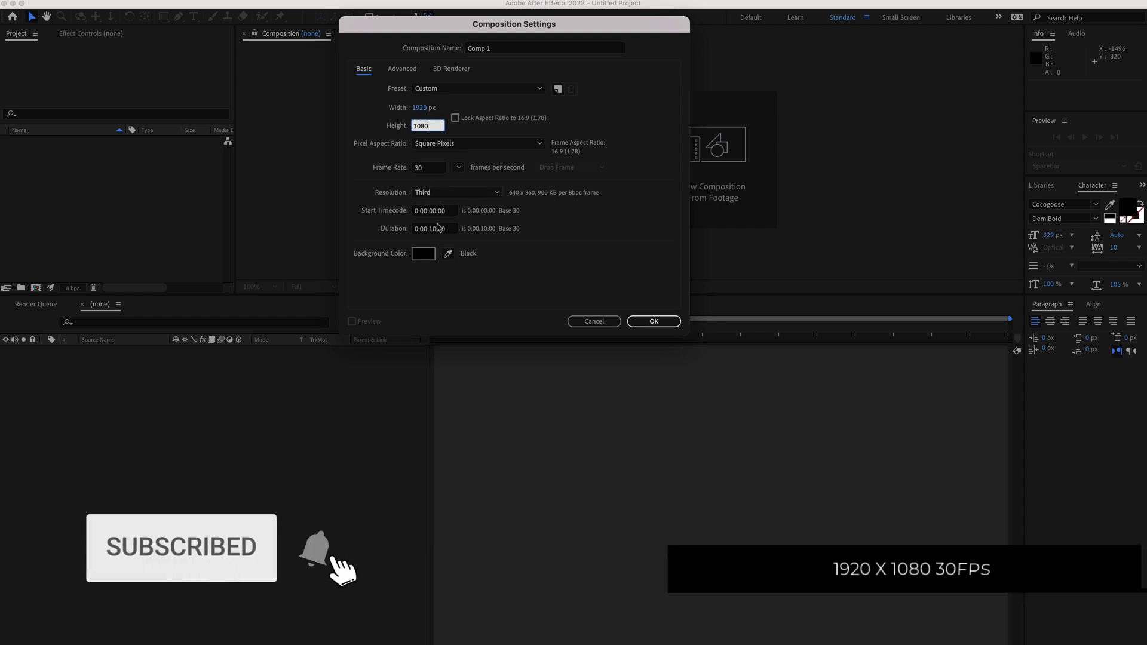
{"action": "left_click", "coordinate": [664, 321]}
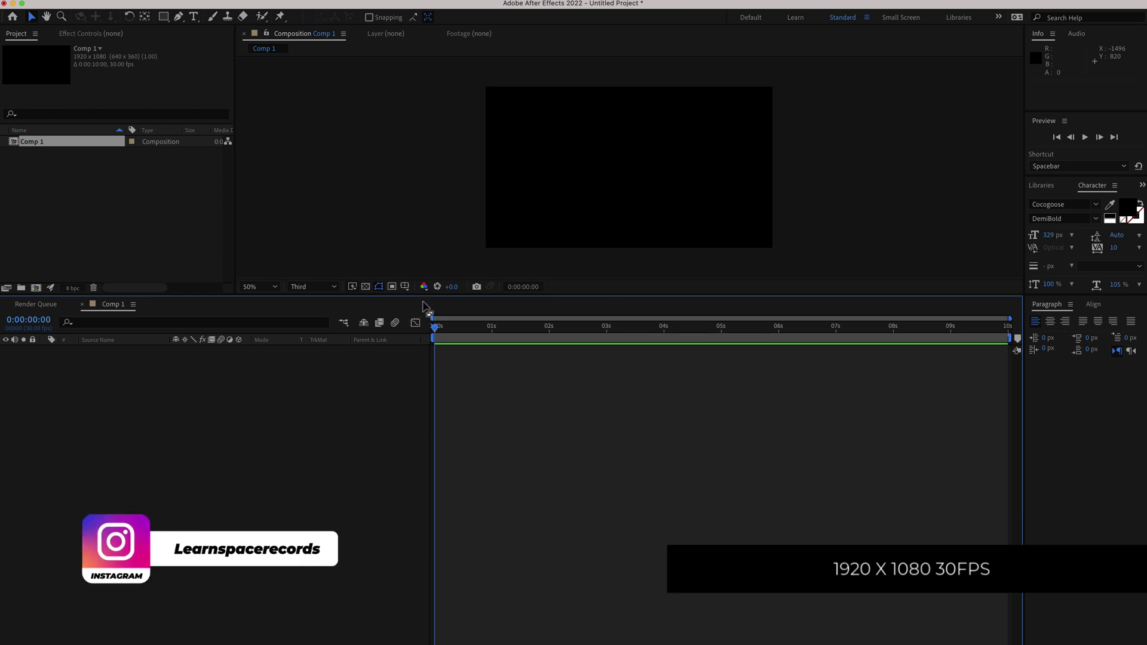
Enlarge the composition preview area vertically and set the preview resolution to Full
{"action": "left_click_drag", "start_coordinate": [426, 296], "coordinate": [426, 361]}
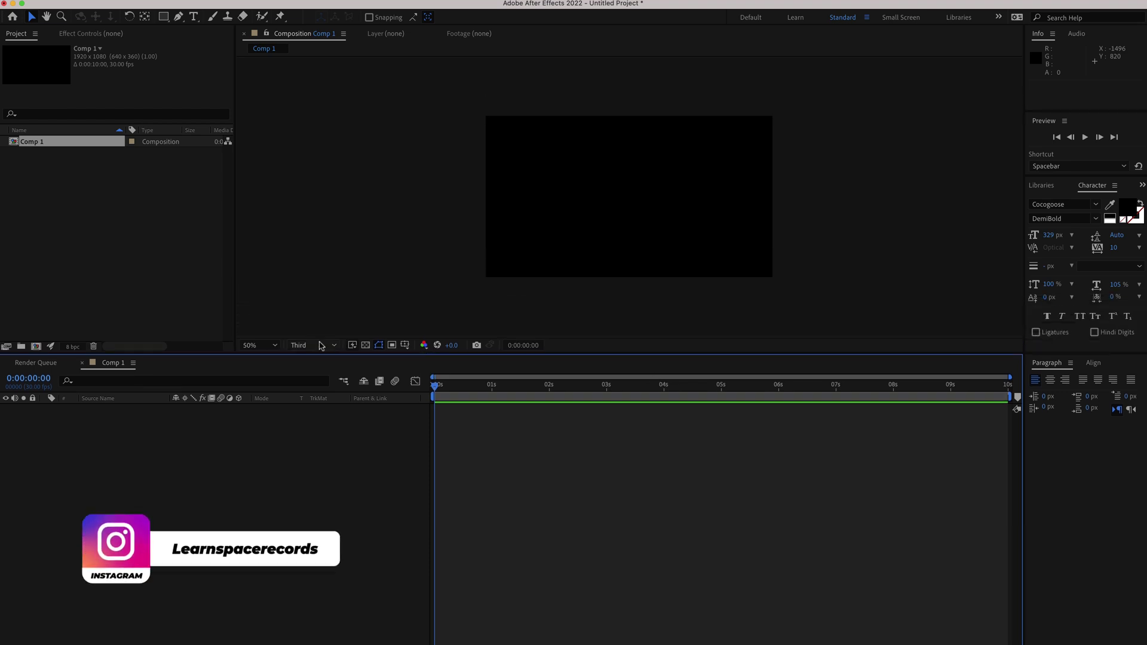
{"action": "left_click", "coordinate": [311, 346]}
{"action": "left_click", "coordinate": [311, 374]}
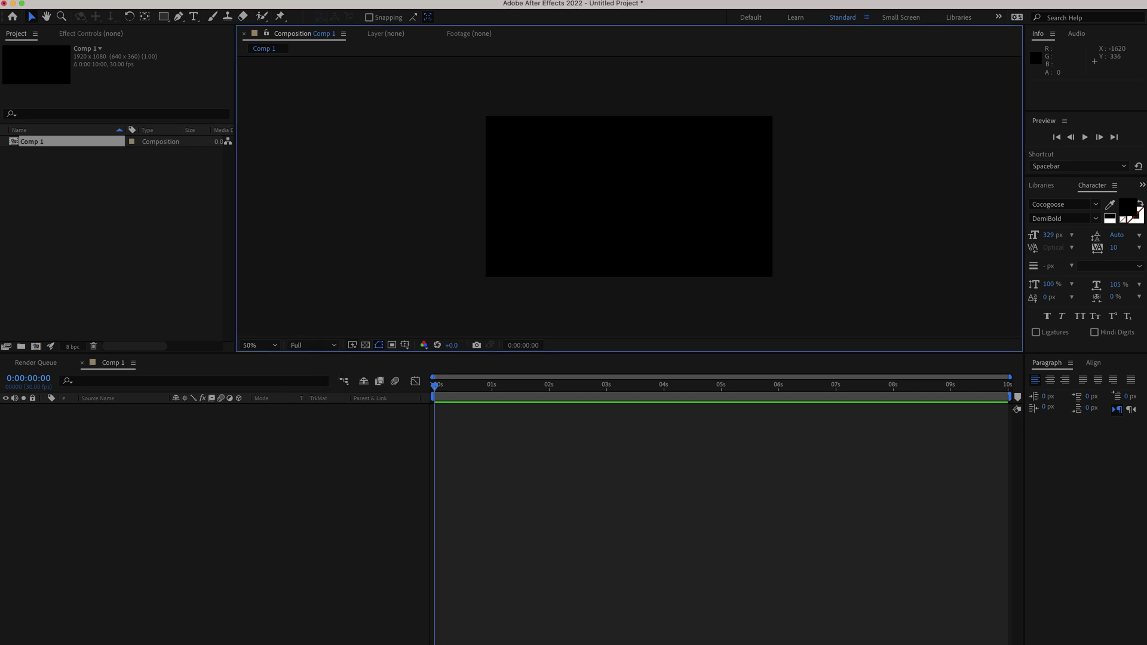
Import the 2k_earth_clouds.jpeg and 2k_earth_daymap.jpeg images and add the daymap to Comp 1 as a layer
{"action": "left_click_drag", "start_coordinate": [125, 223], "coordinate": [122, 217]}
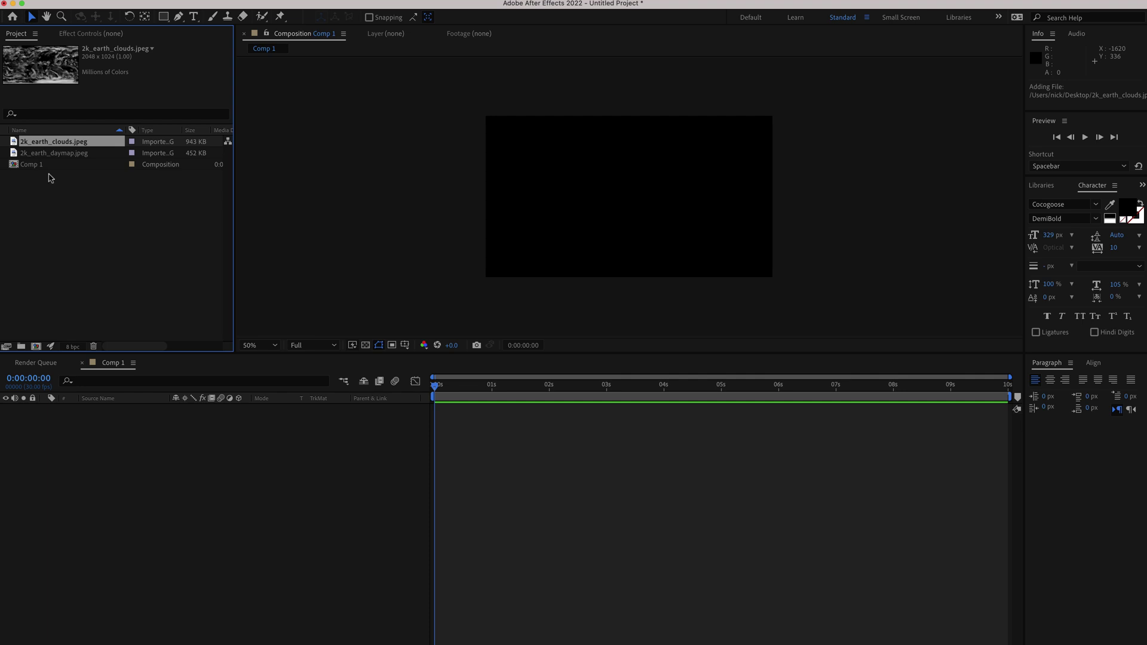
{"action": "left_click_drag", "start_coordinate": [60, 154], "coordinate": [146, 425]}
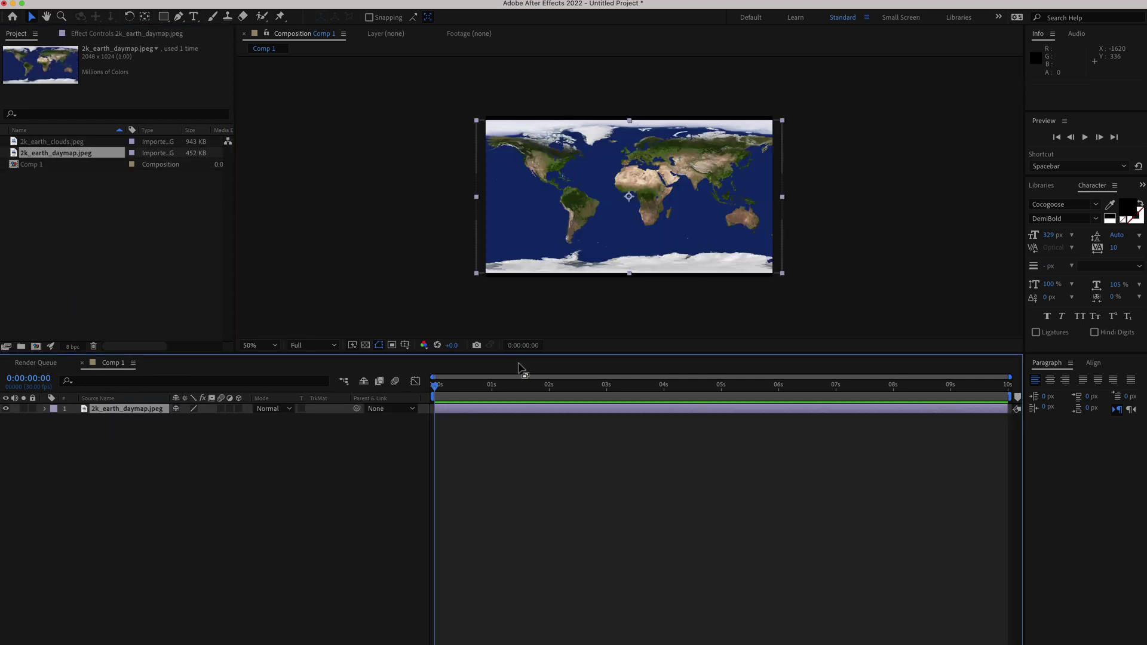
{"action": "mouse_move", "coordinate": [438, 390]}
{"action": "left_mouse_down"}
{"action": "mouse_move", "coordinate": [490, 390]}
{"action": "mouse_move", "coordinate": [427, 389]}
{"action": "left_mouse_up"}
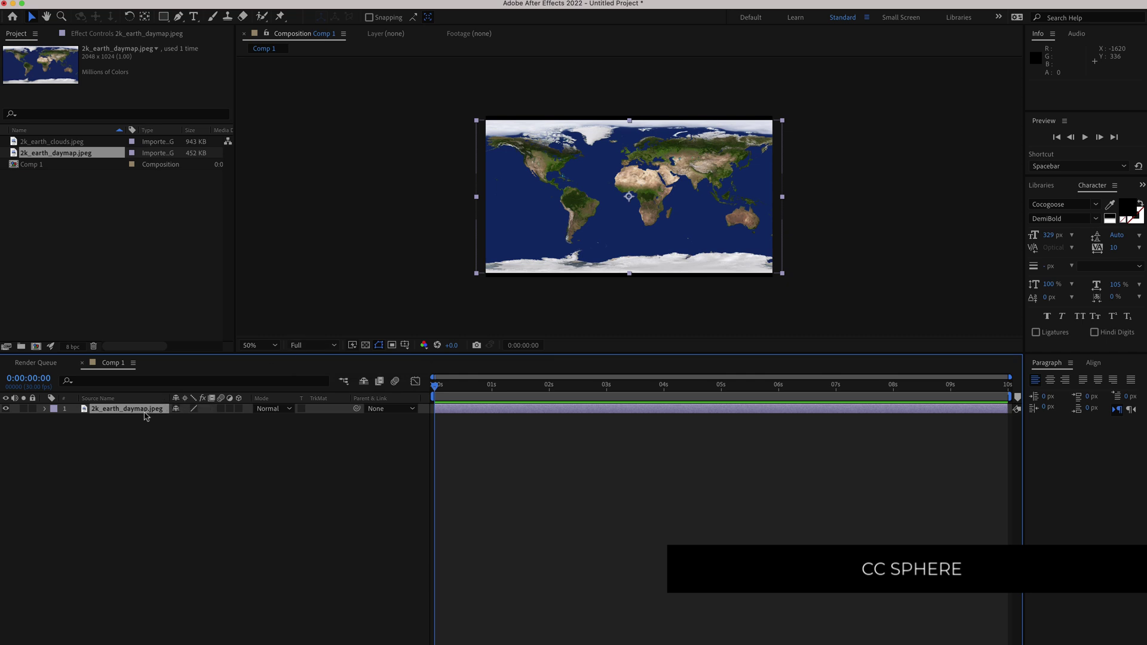
Apply the CC Sphere effect to the 2k_earth_daymap.jpeg layer
{"action": "key", "text": "ctrl+space"}
{"action": "type", "text": "cc s"}
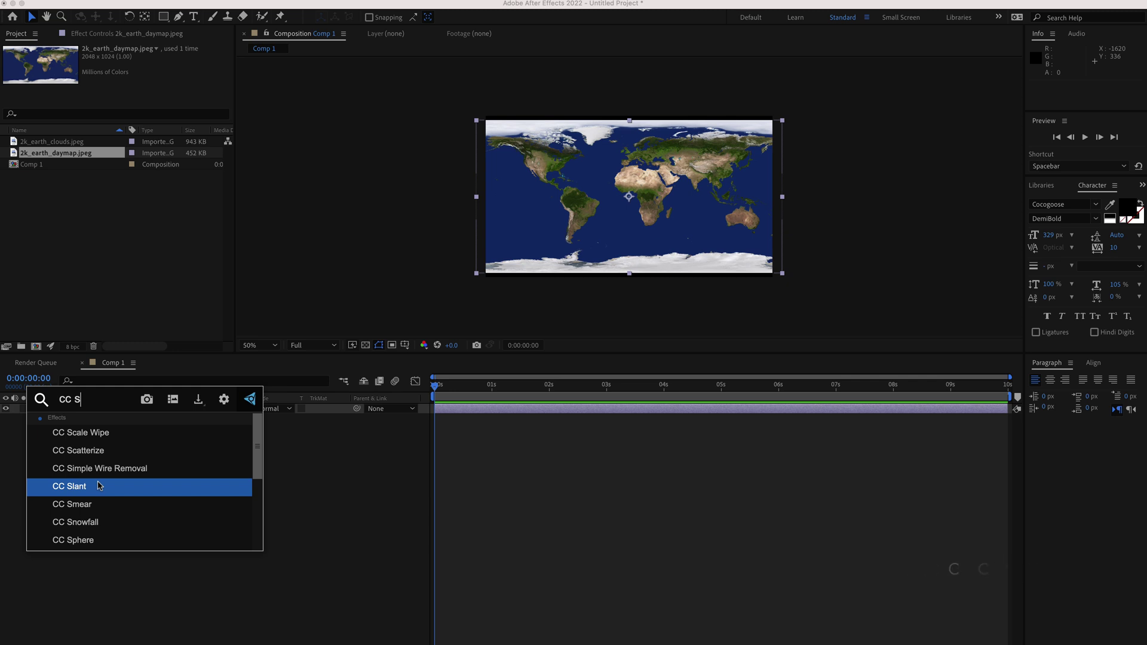
{"action": "left_click", "coordinate": [97, 540]}
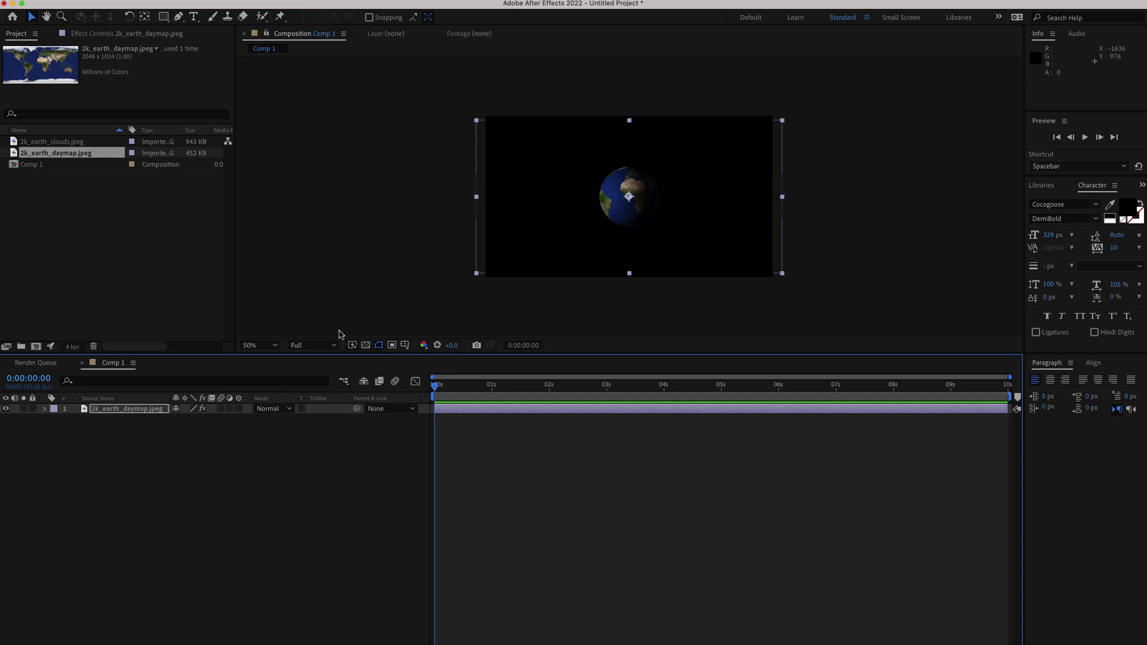
Fit the composition in the viewer and set the CC Sphere radius to 400
{"action": "scroll", "coordinate": [386, 232], "scroll_direction": "up", "scroll_amount": 1}
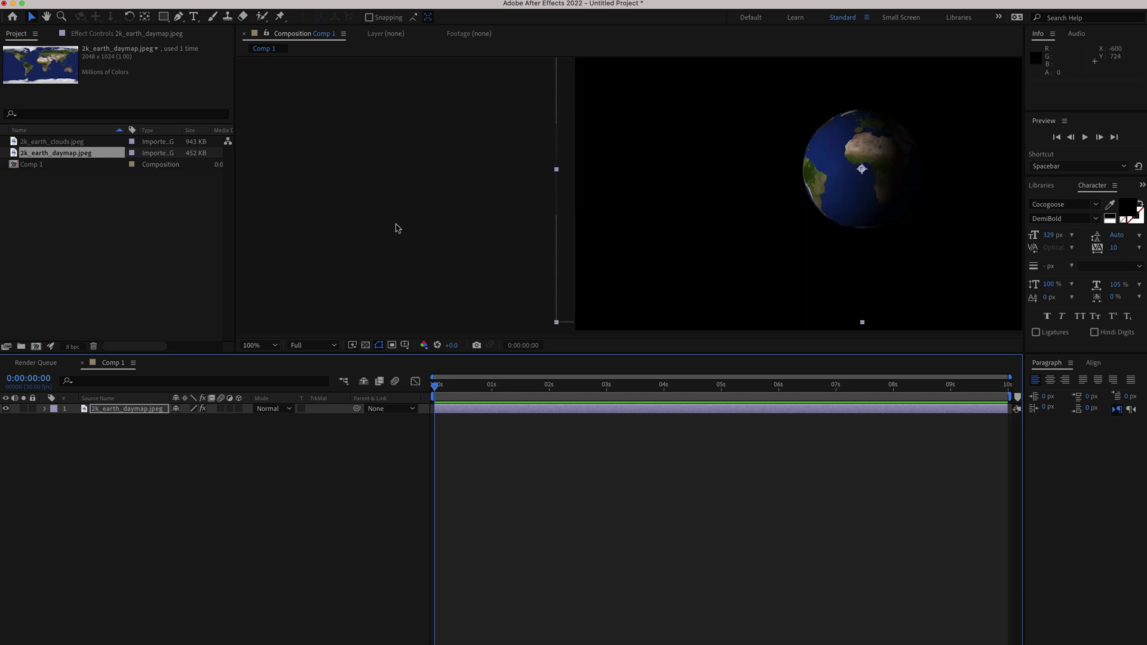
{"action": "left_click", "coordinate": [269, 346]}
{"action": "left_click", "coordinate": [274, 370]}
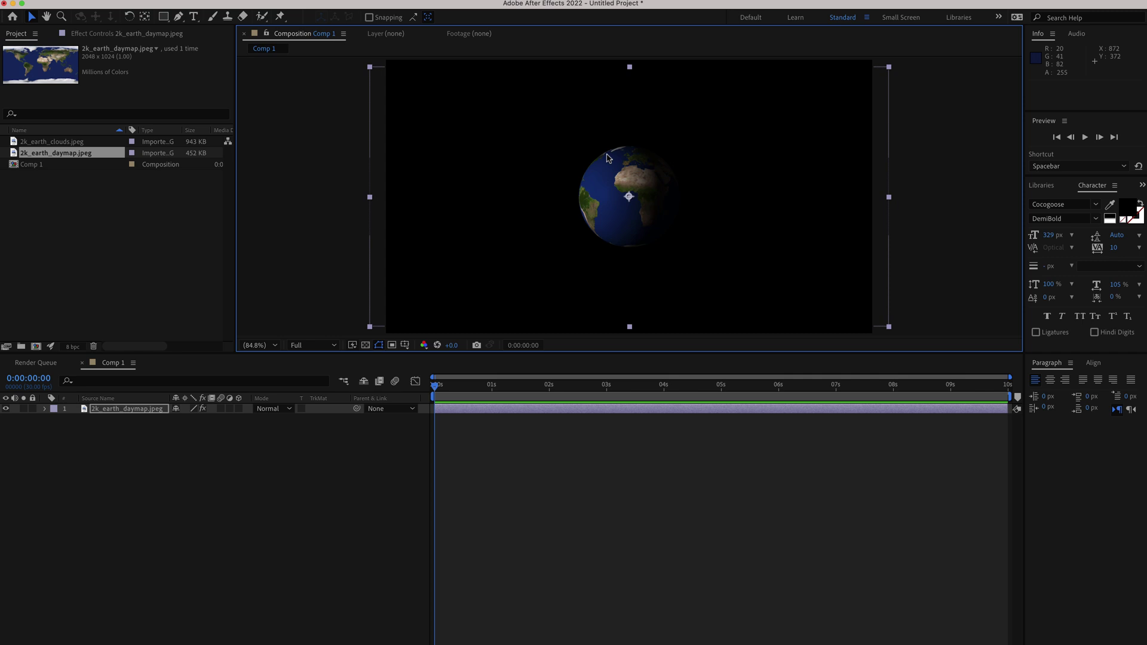
{"action": "left_click", "coordinate": [147, 38]}
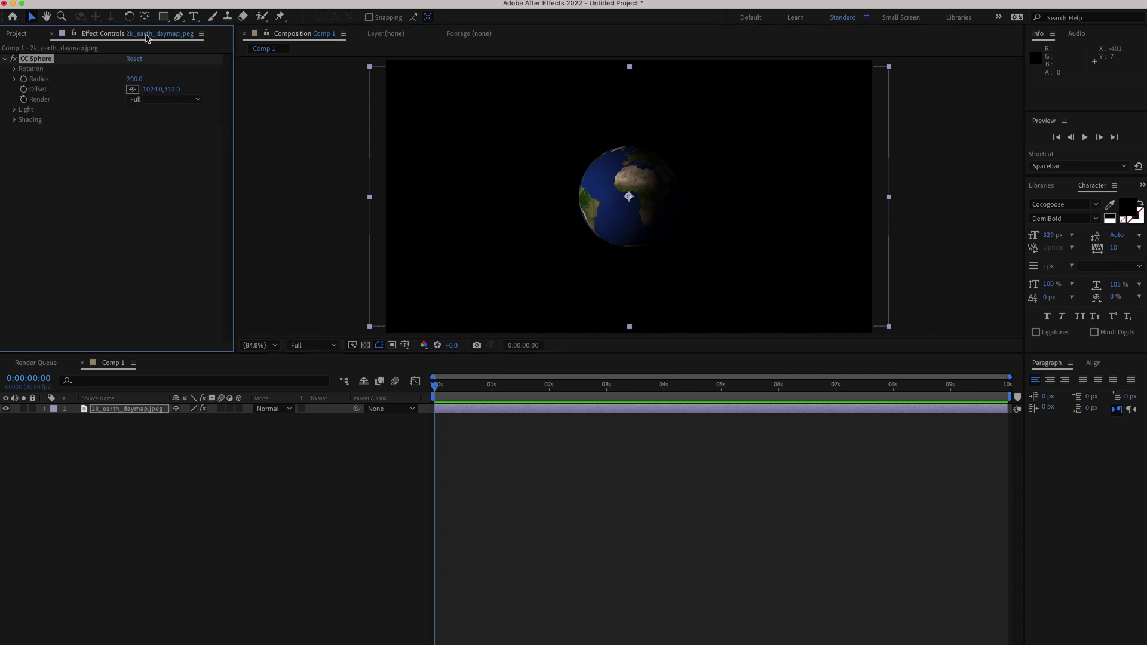
{"action": "left_click", "coordinate": [136, 80]}
{"action": "key", "text": "Return"}
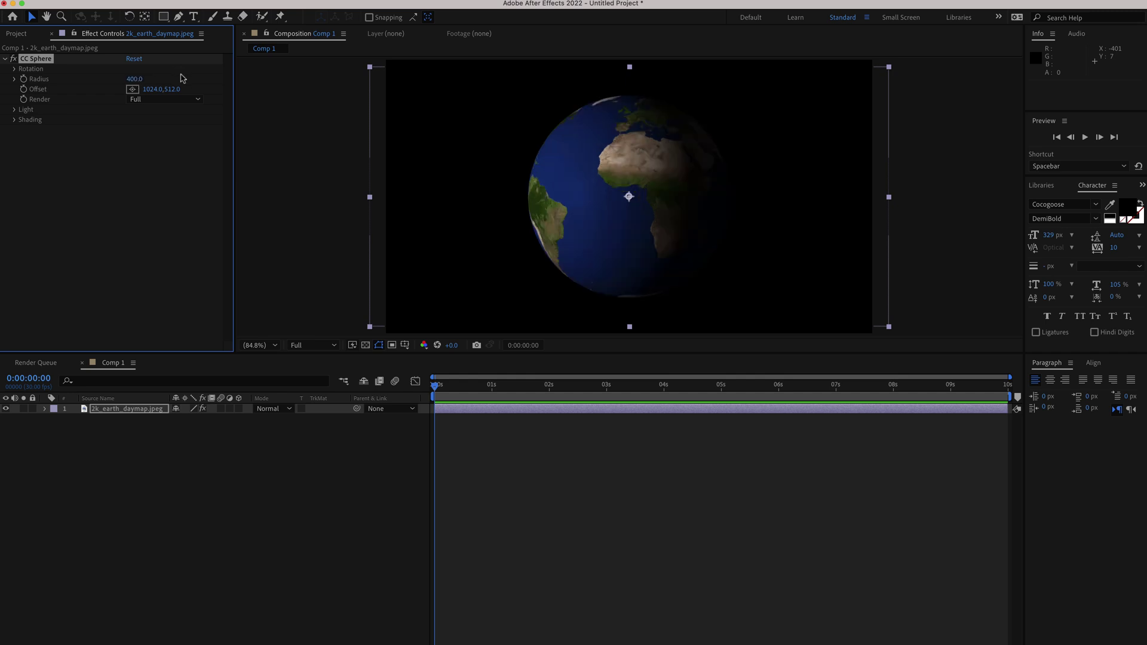
Set the Light Height of the CC Sphere effect to 30
{"action": "left_click", "coordinate": [15, 110]}
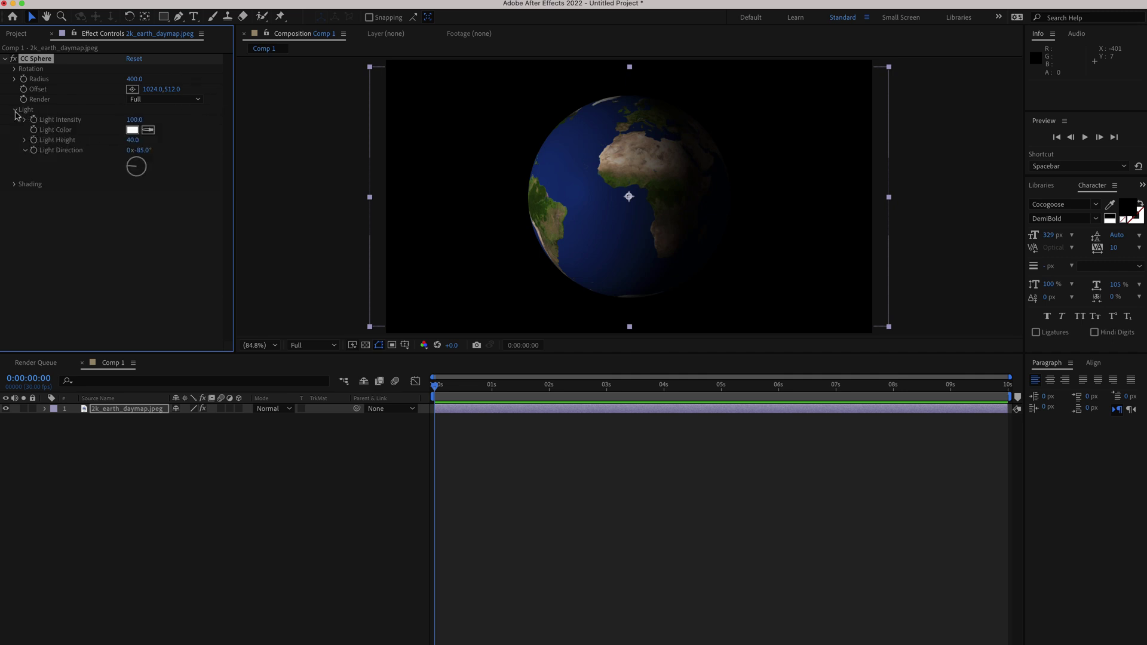
{"action": "left_click", "coordinate": [131, 141]}
{"action": "type", "text": "30"}
{"action": "key", "text": "Return"}
Set both the Ambient and Diffuse shading values of CC Sphere to 75
{"action": "left_click", "coordinate": [14, 185]}
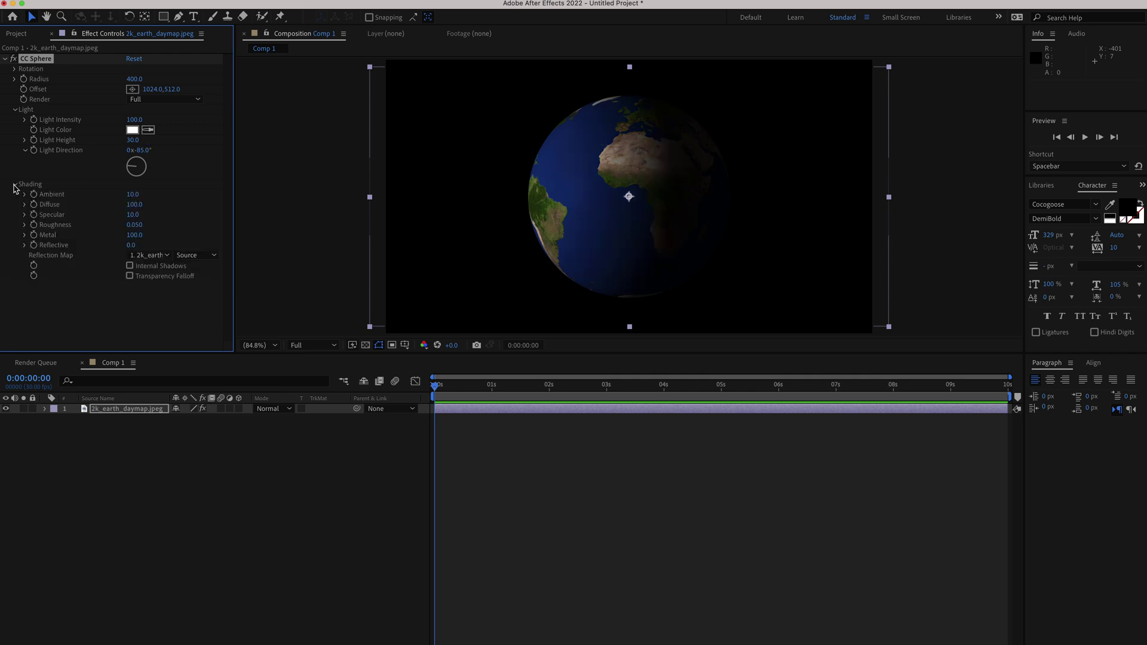
{"action": "left_click", "coordinate": [132, 195]}
{"action": "key", "text": "Return"}
{"action": "left_click", "coordinate": [135, 205]}
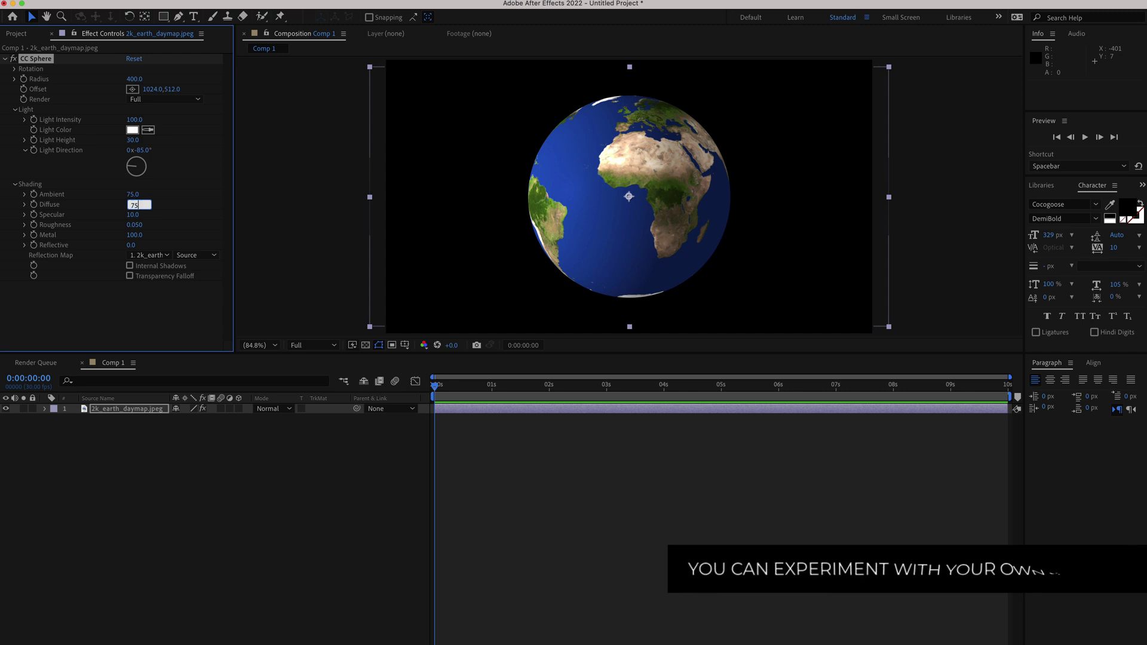
{"action": "type", "text": "75"}
{"action": "key", "text": "Return"}
Set the sphere's shading Roughness to 0.200 and its Specular value to 50
{"action": "left_click", "coordinate": [136, 225]}
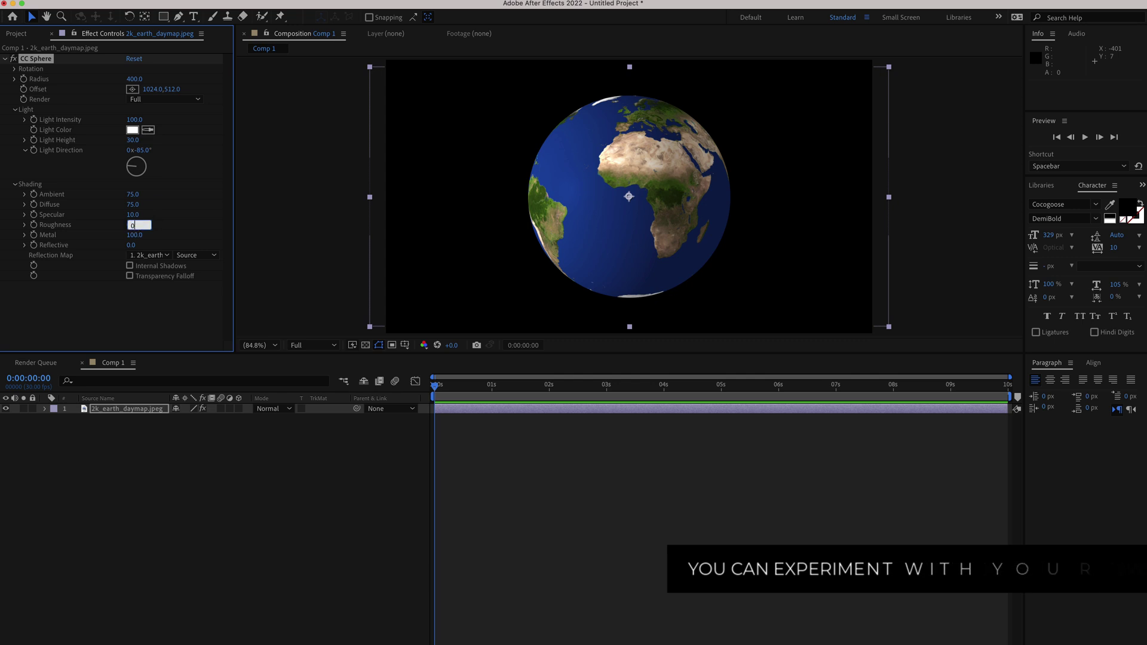
{"action": "type", "text": "0.200"}
{"action": "key", "text": "Return"}
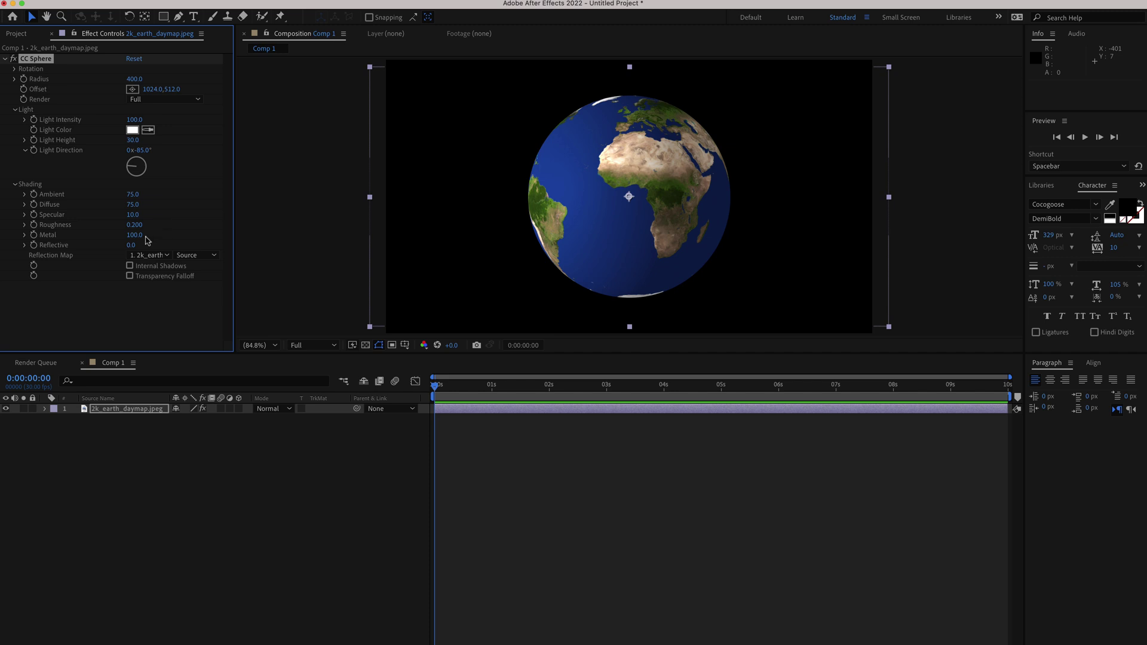
{"action": "left_click", "coordinate": [132, 215]}
{"action": "key", "text": "Return"}
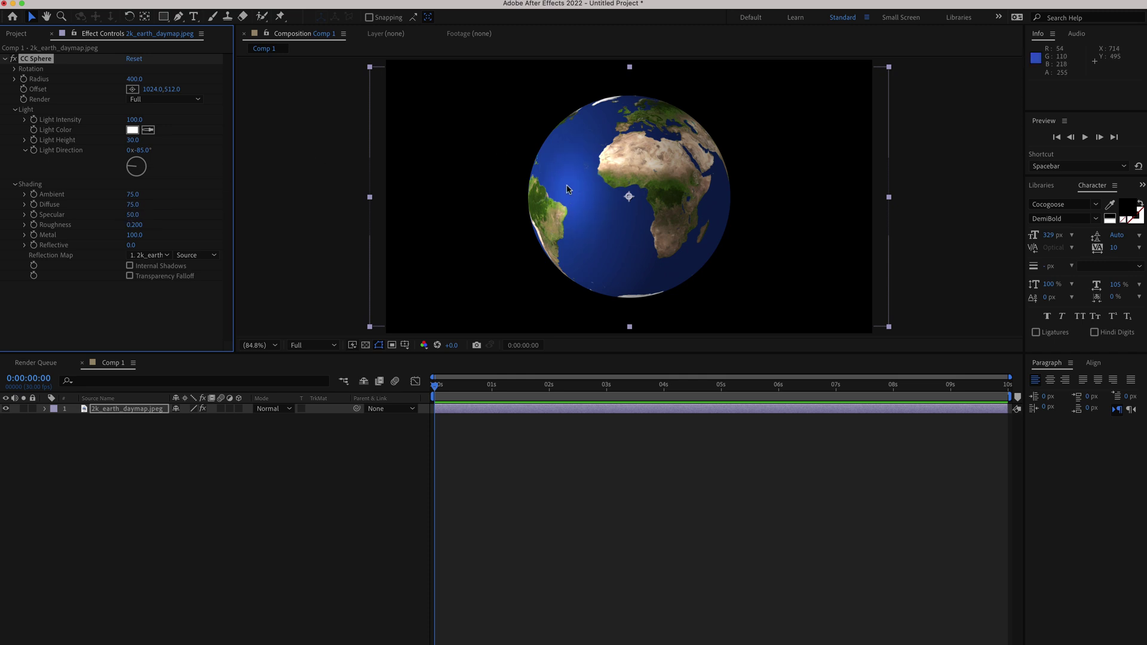
Enable keyframing for the CC Sphere's Rotation Y at the first frame, with the value at 0x+0.0°
{"action": "left_click_drag", "start_coordinate": [443, 390], "coordinate": [568, 389]}
{"action": "key", "text": "Home"}
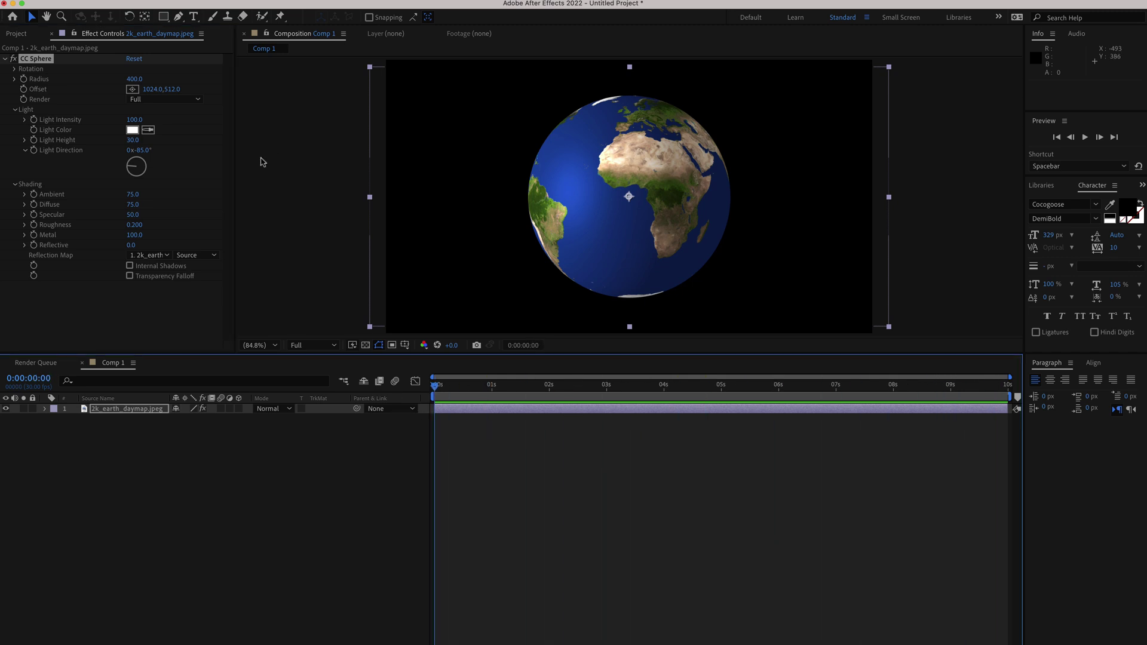
{"action": "left_click", "coordinate": [14, 69]}
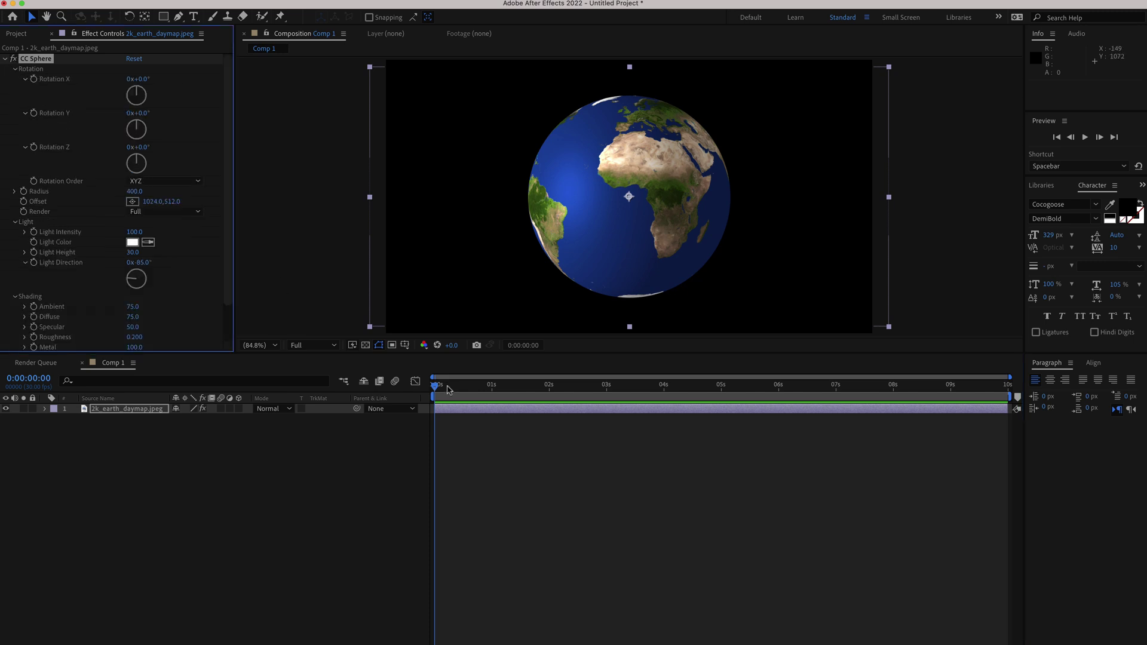
{"action": "left_click_drag", "start_coordinate": [438, 391], "coordinate": [424, 389]}
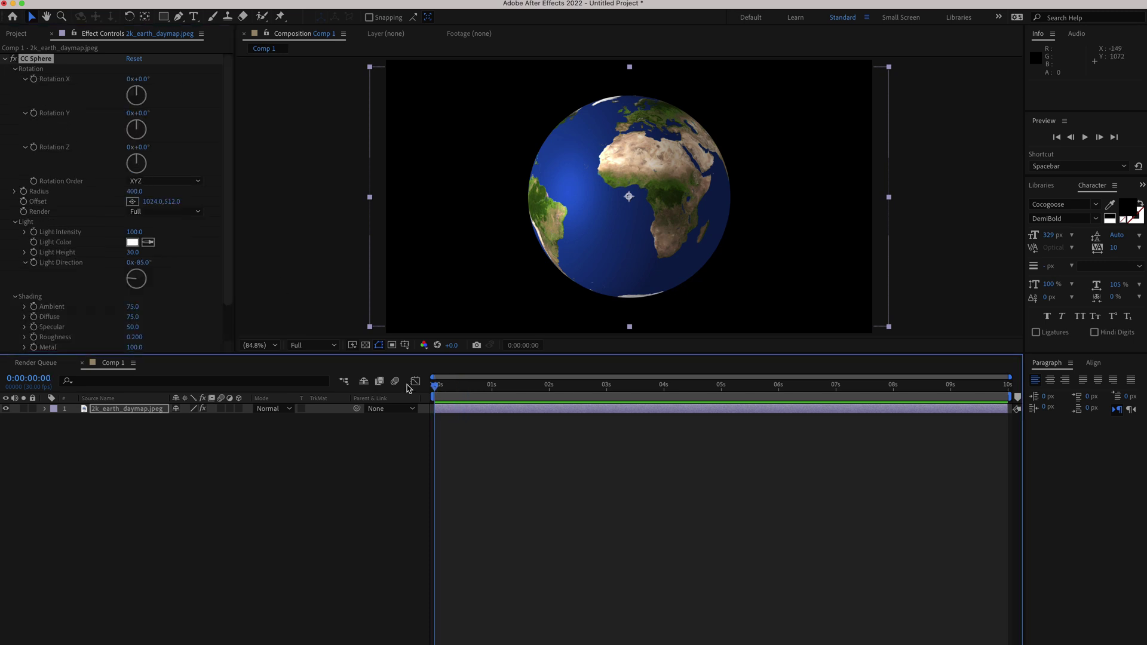
{"action": "left_click", "coordinate": [34, 115]}
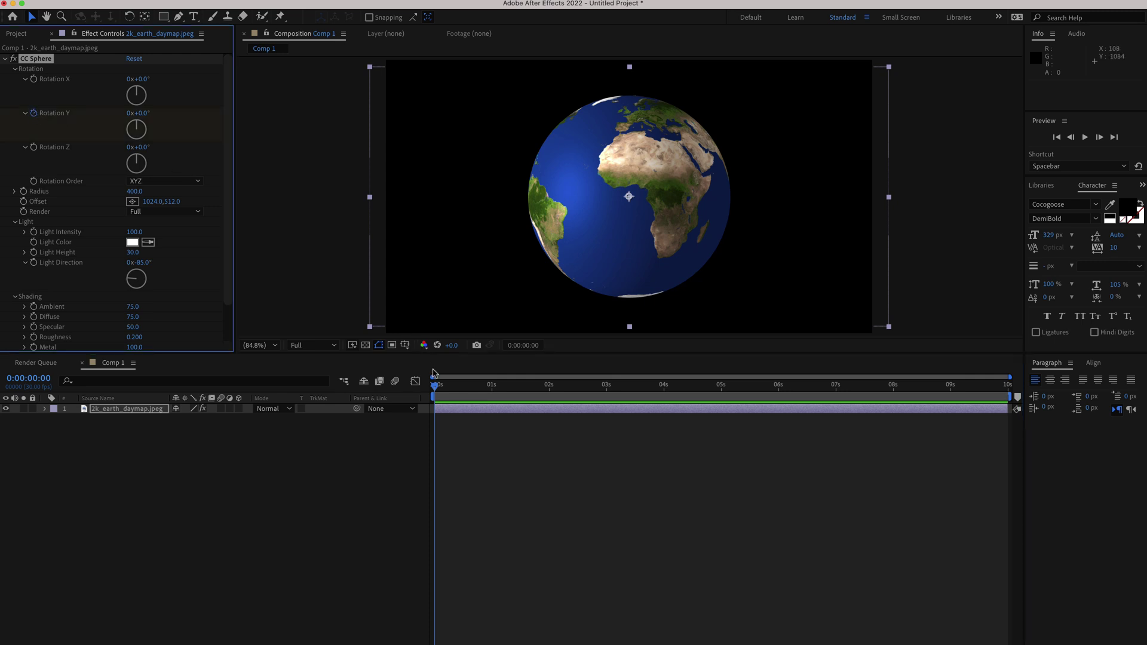
Set Rotation Y to one full revolution (1x+0.0°) at the last frame, 0:00:09:29
{"action": "left_click_drag", "start_coordinate": [441, 387], "coordinate": [1006, 390]}
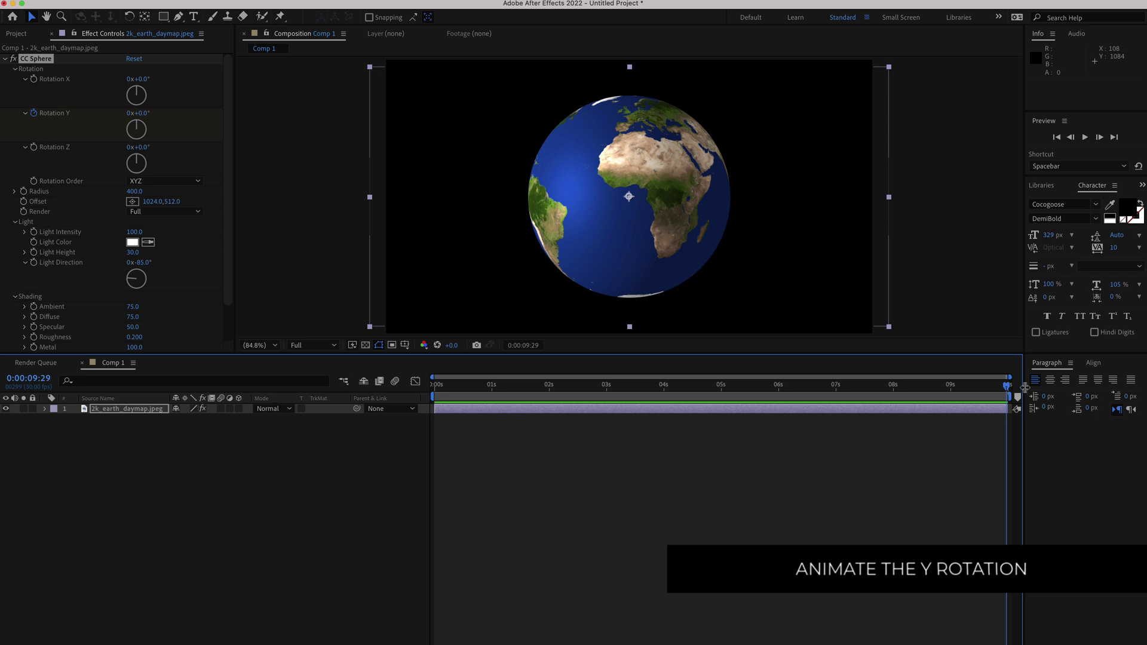
{"action": "left_click", "coordinate": [128, 113]}
{"action": "left_click", "coordinate": [130, 114]}
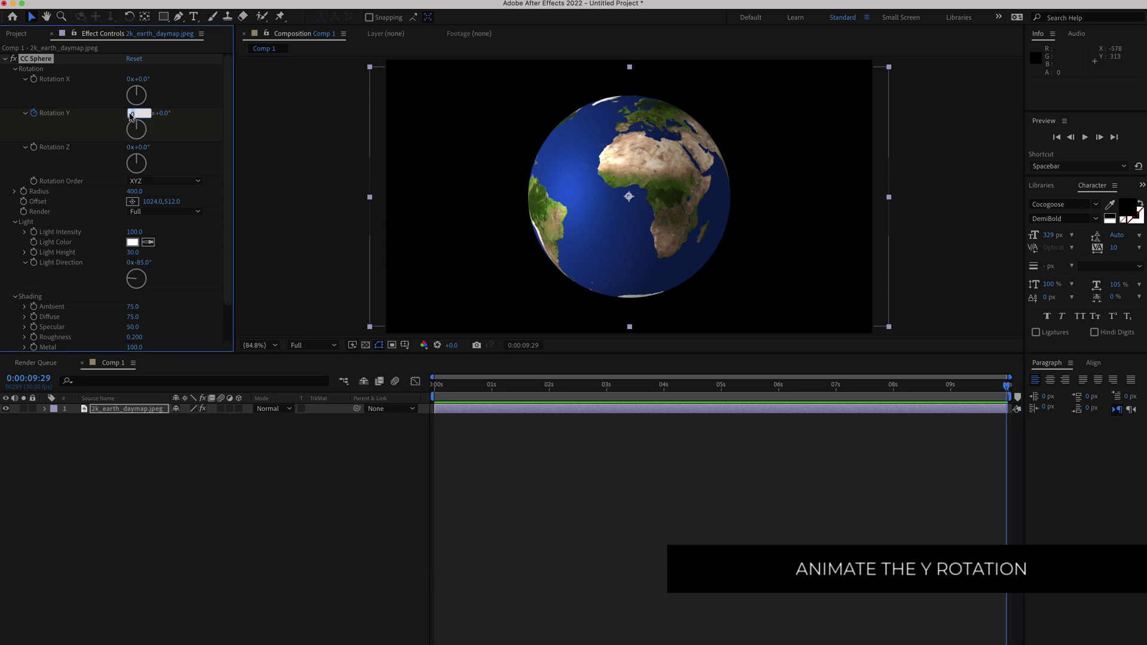
{"action": "key", "text": "Return"}
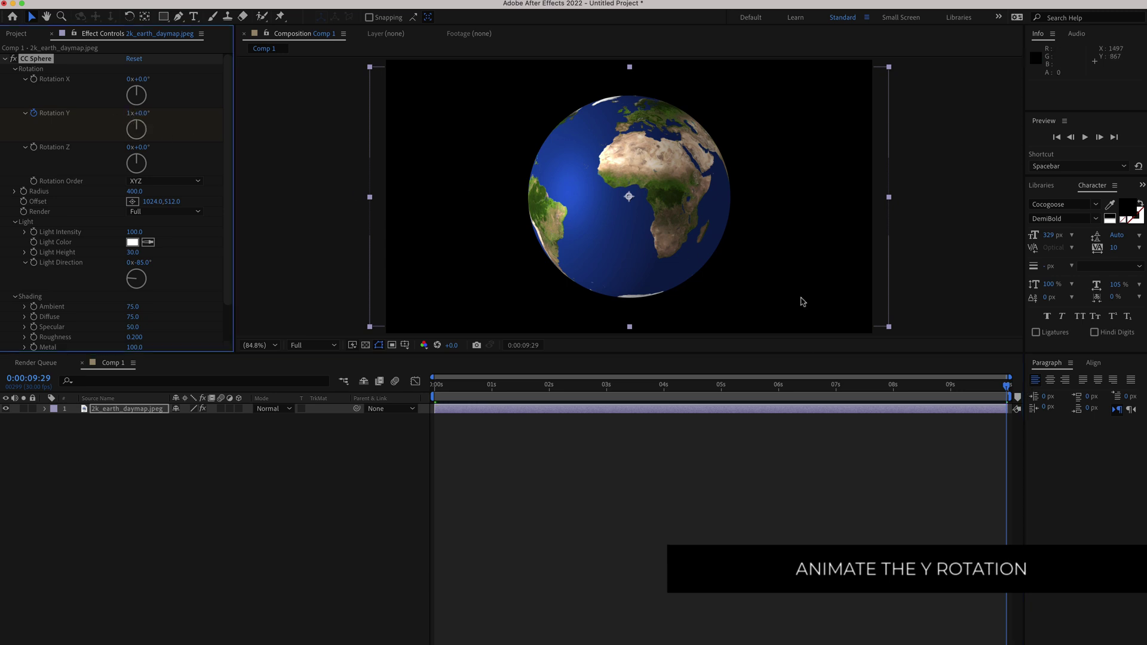
Play the globe's rotation from the start, then scrub back through the timeline to about 0:00:02:19
{"action": "left_click_drag", "start_coordinate": [1008, 387], "coordinate": [436, 386]}
{"action": "key", "text": "space"}
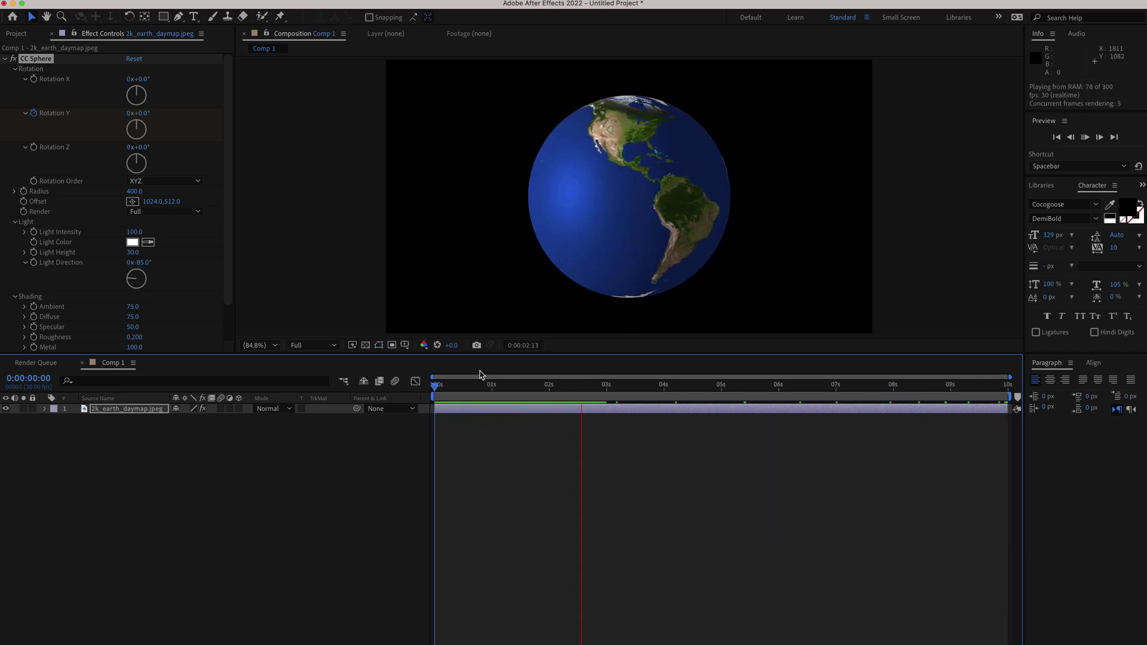
{"action": "key", "text": "space"}
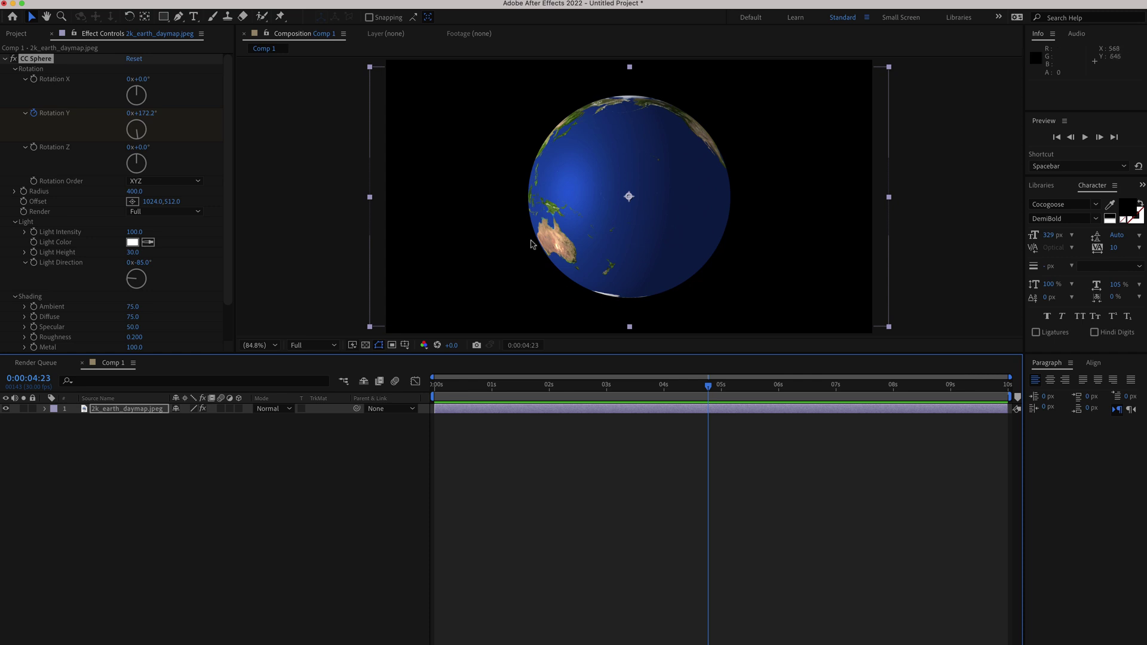
{"action": "left_click_drag", "start_coordinate": [696, 391], "coordinate": [587, 391]}
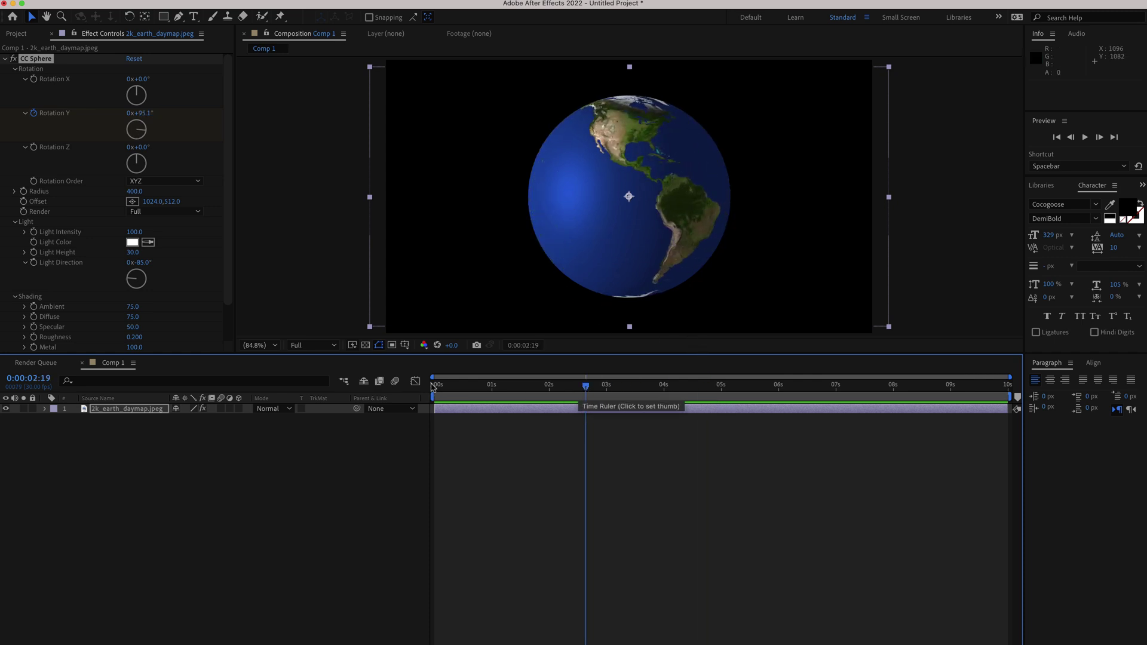
Add an Outer Glow layer style to the 2k_earth_daymap.jpeg layer and set the glow's opacity to 50%
{"action": "right_click", "coordinate": [126, 412]}
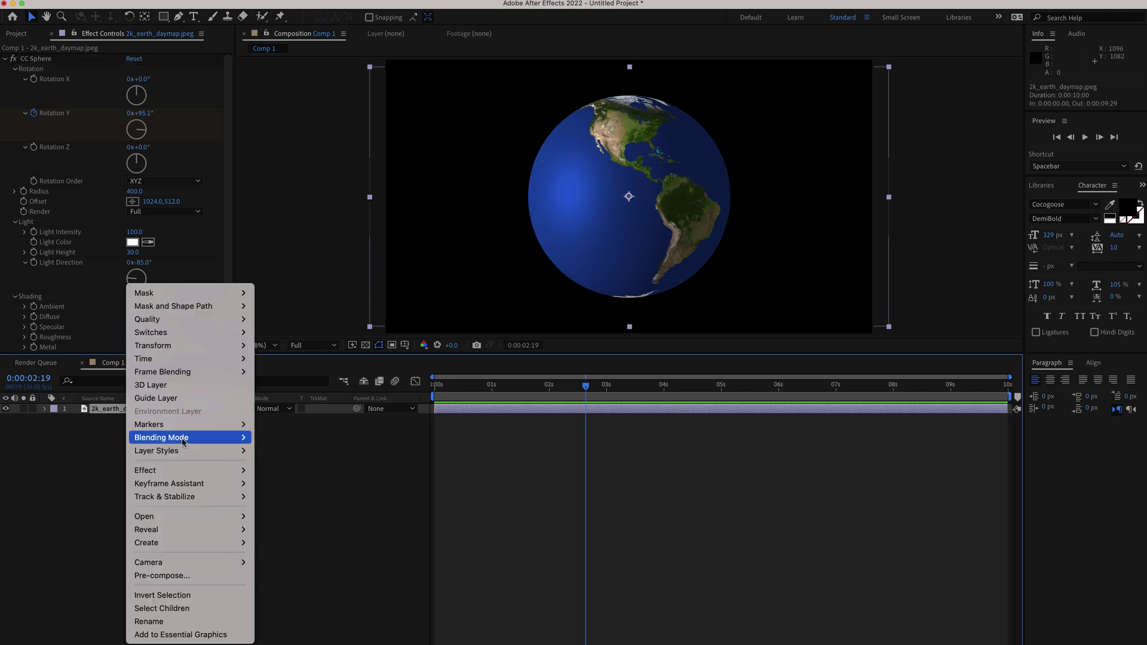
{"action": "mouse_move", "coordinate": [183, 453]}
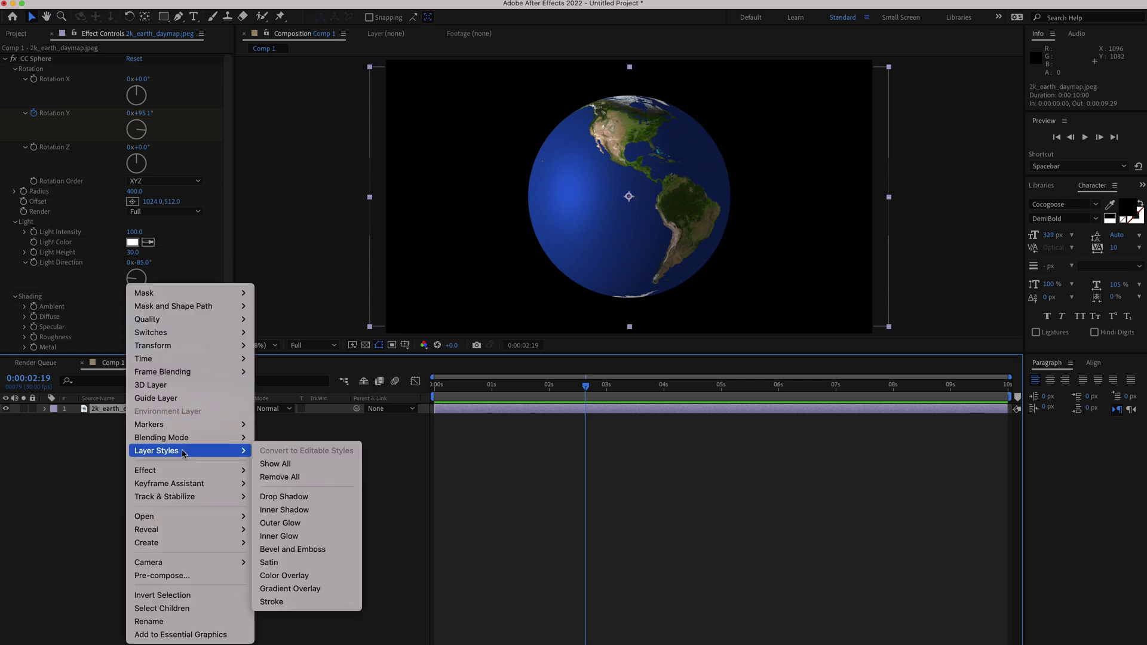
{"action": "left_click", "coordinate": [298, 529]}
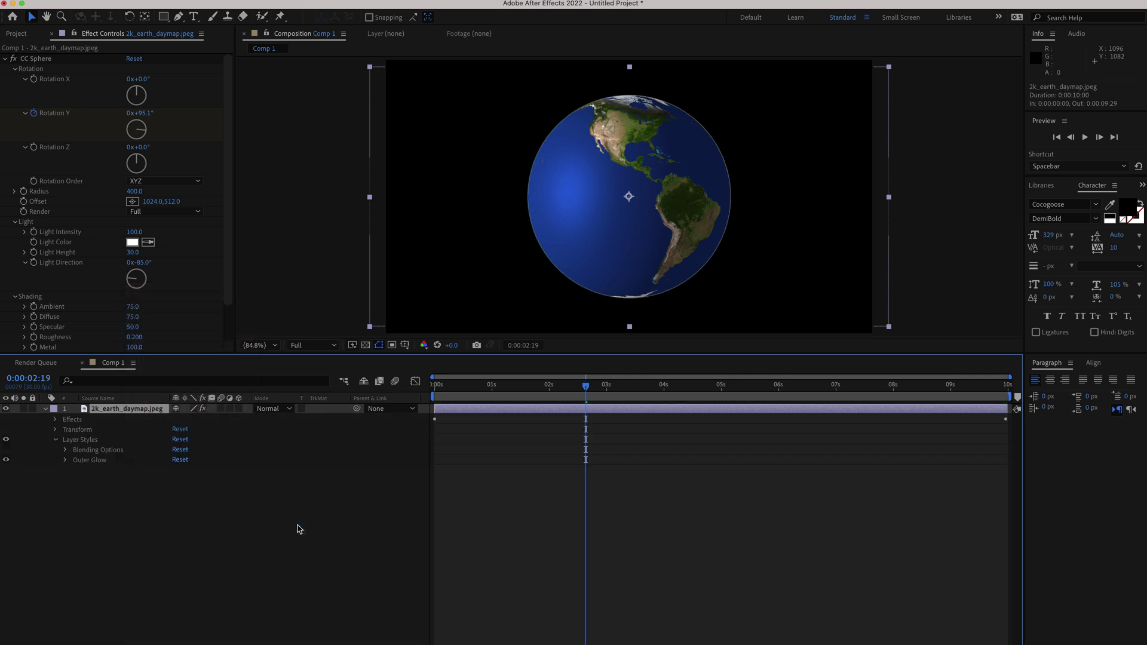
{"action": "left_click", "coordinate": [66, 460]}
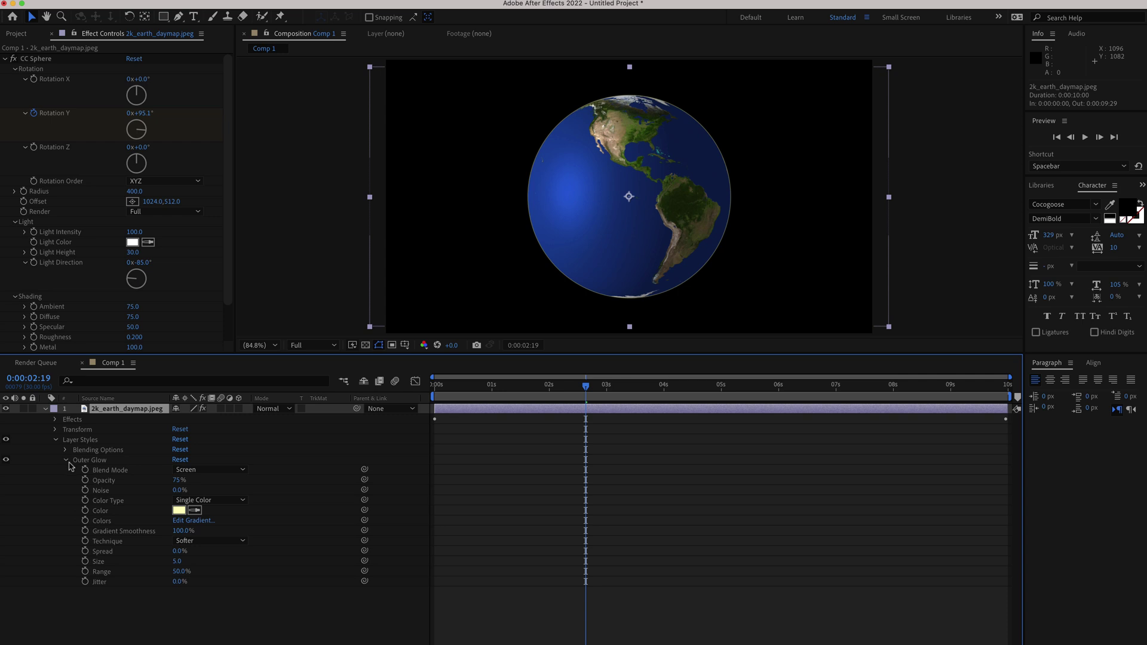
{"action": "left_click", "coordinate": [178, 482]}
{"action": "type", "text": "50"}
{"action": "key", "text": "Return"}
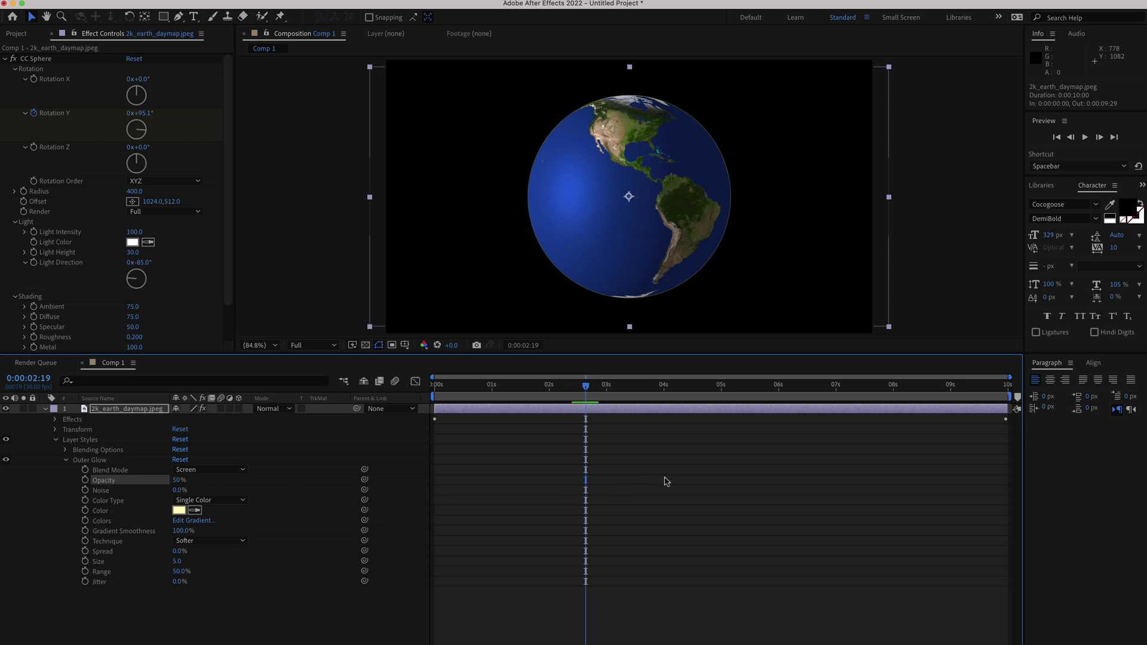
Copy the lighter blue #398AB9 from the Color Hunt palette and apply it as the Outer Glow color in After Effects
{"action": "key", "text": "super+Tab"}
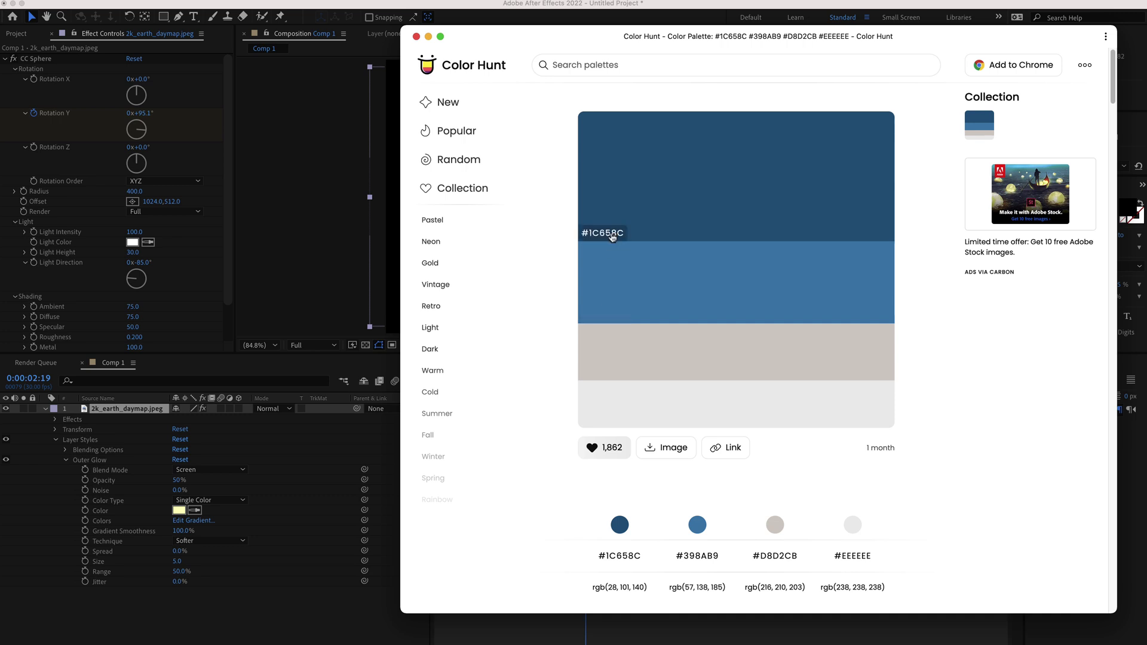
{"action": "left_click", "coordinate": [609, 321]}
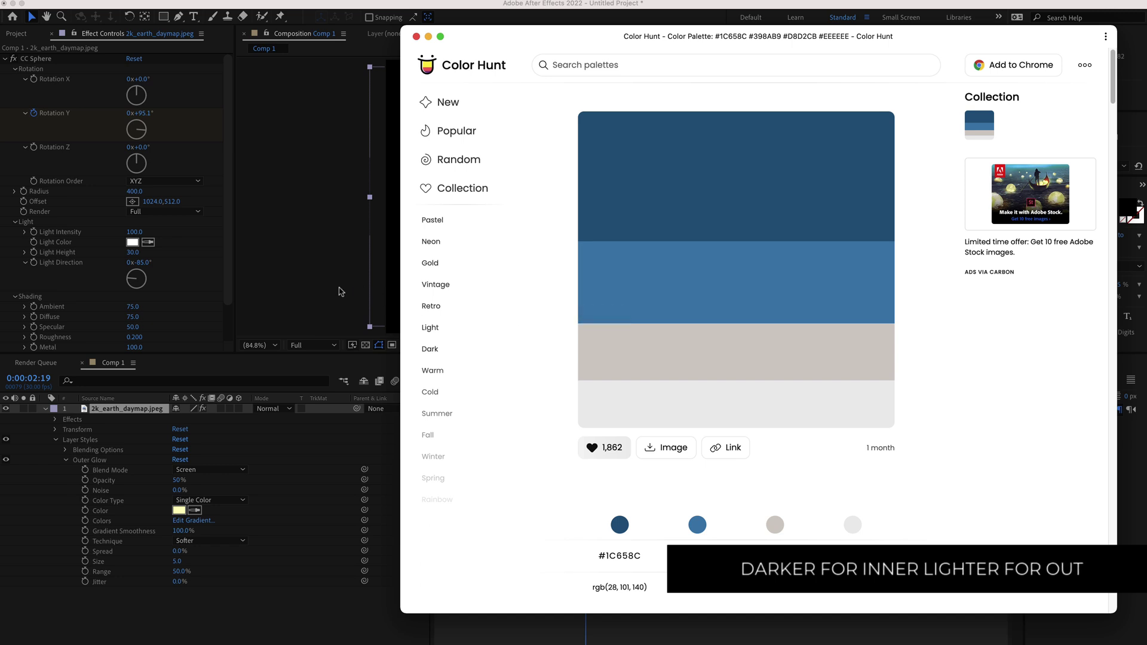
{"action": "left_click", "coordinate": [309, 292]}
{"action": "left_click", "coordinate": [179, 510]}
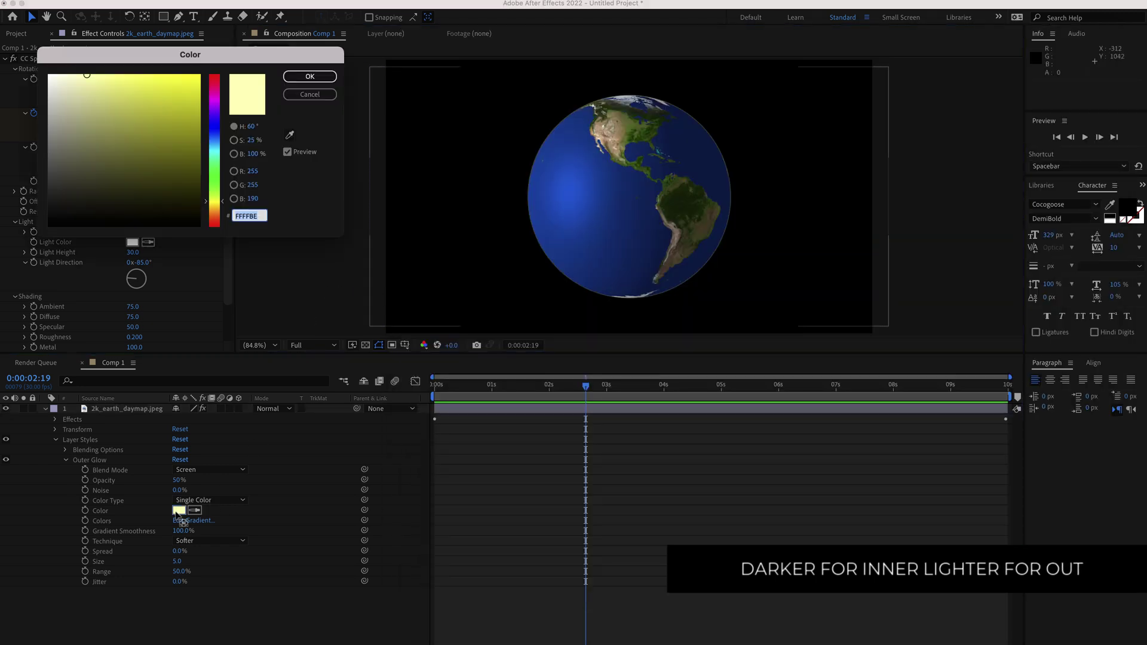
{"action": "key", "text": "super+v"}
{"action": "key", "text": "Return"}
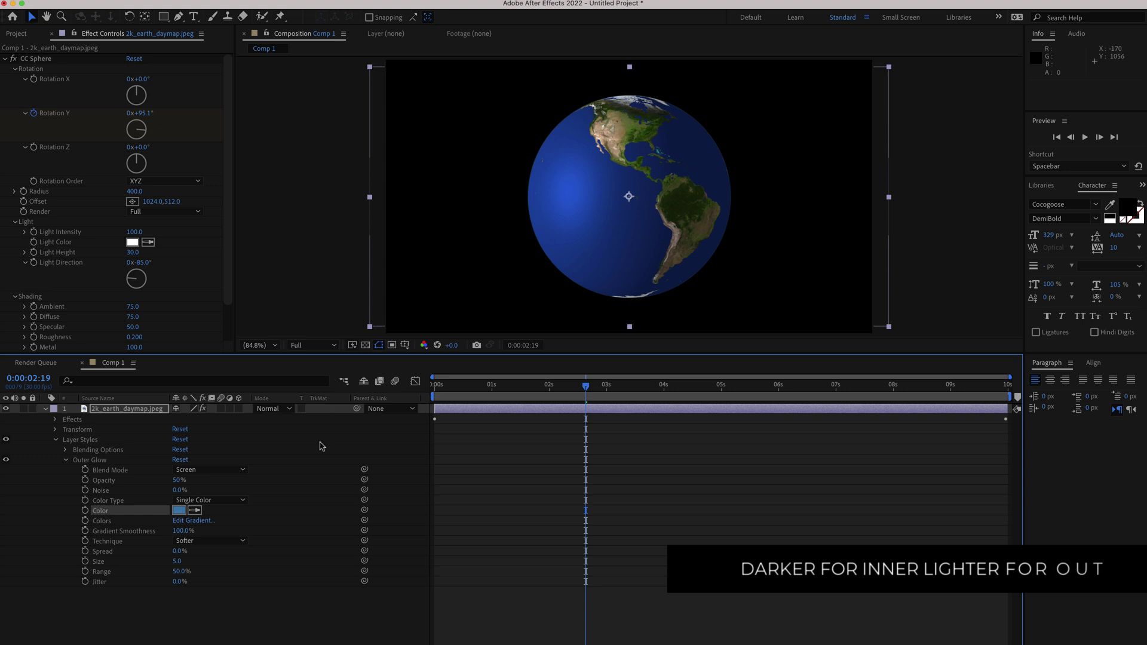
Set the Outer Glow's size to 100 on the 2k_earth_daymap.jpeg layer
{"action": "left_click", "coordinate": [196, 560]}
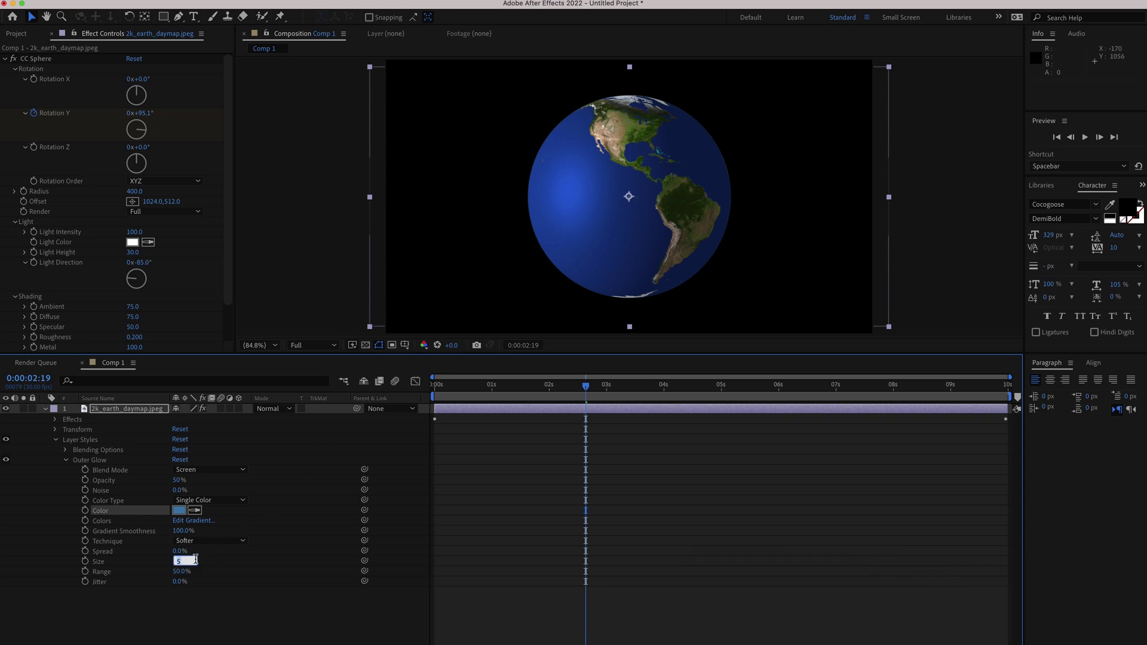
{"action": "type", "text": "100"}
{"action": "key", "text": "Return"}
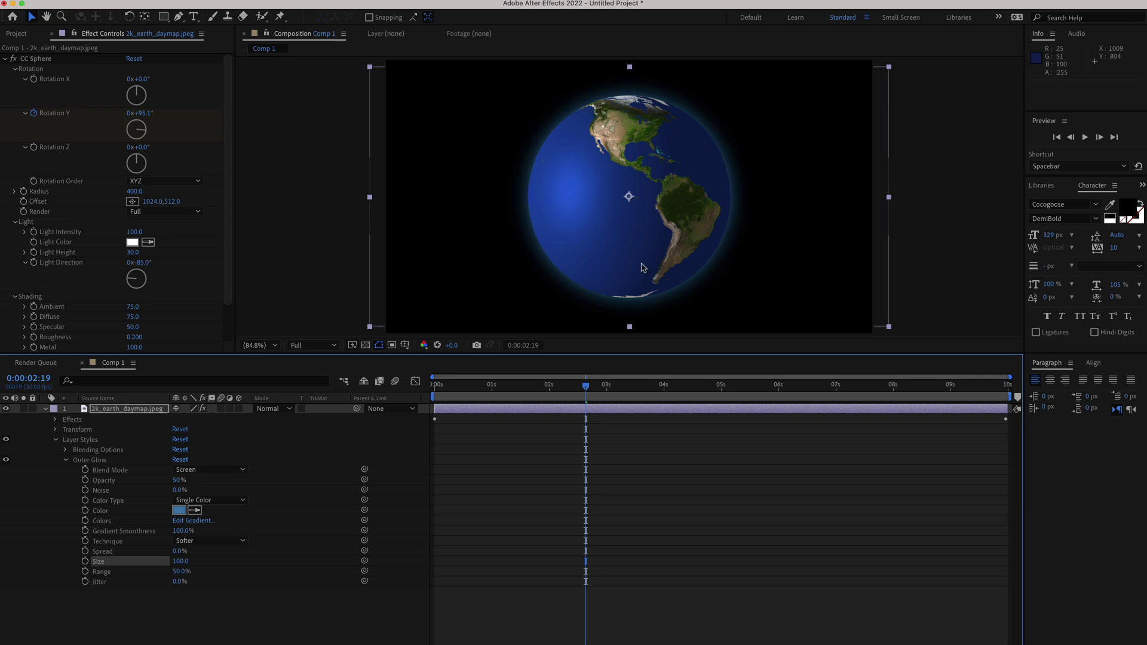
Add an Inner Glow layer style to the 2k_earth_daymap.jpeg layer and show its settings in place of the Outer Glow's
{"action": "right_click", "coordinate": [145, 415]}
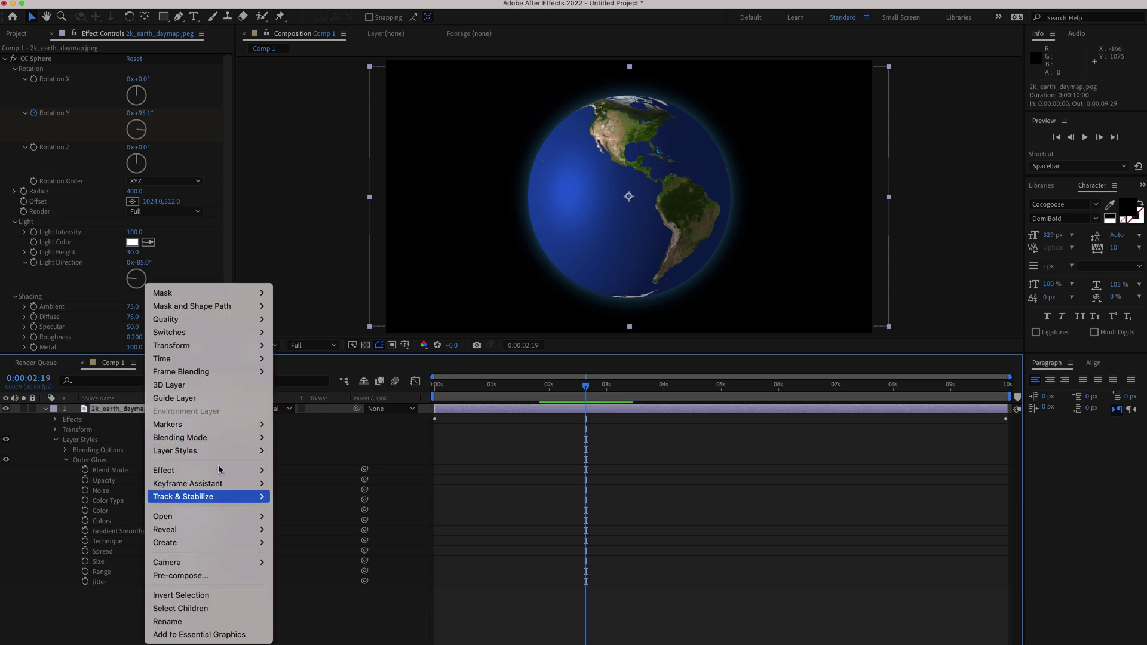
{"action": "mouse_move", "coordinate": [227, 533]}
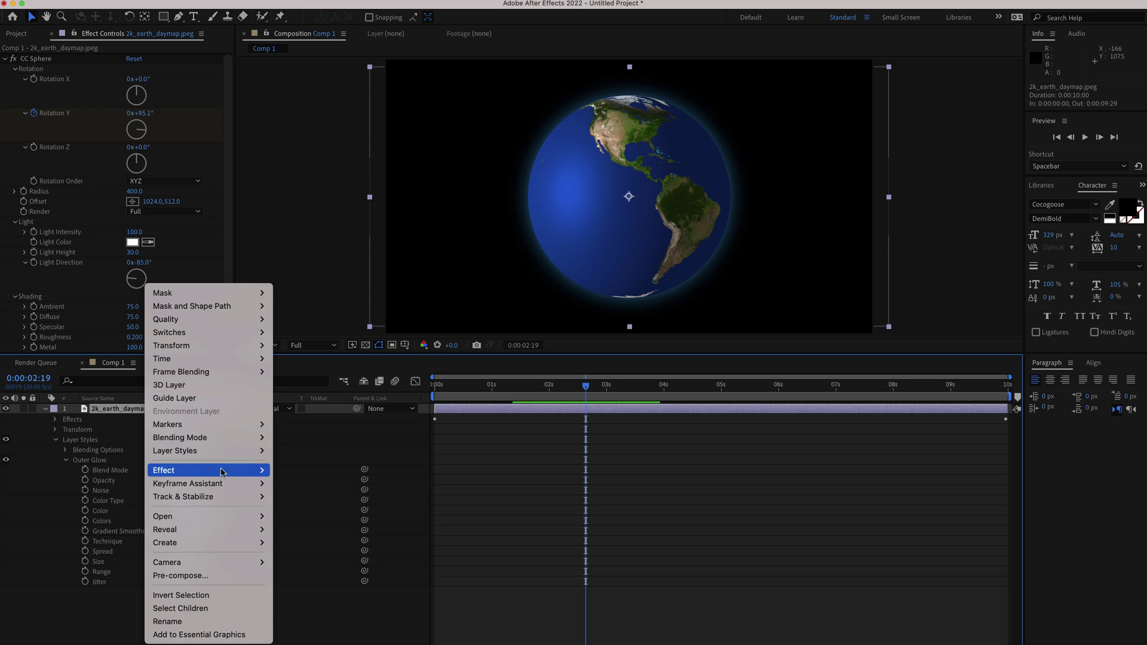
{"action": "mouse_move", "coordinate": [224, 455]}
{"action": "left_click", "coordinate": [323, 536]}
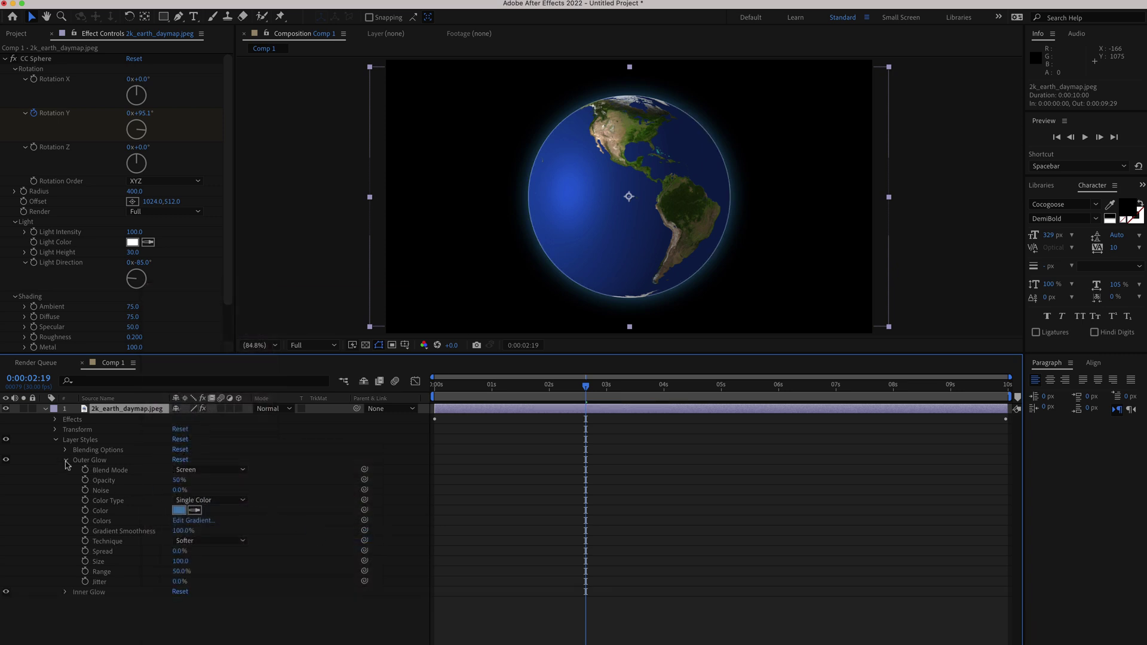
{"action": "left_click", "coordinate": [66, 461]}
{"action": "left_click", "coordinate": [65, 471]}
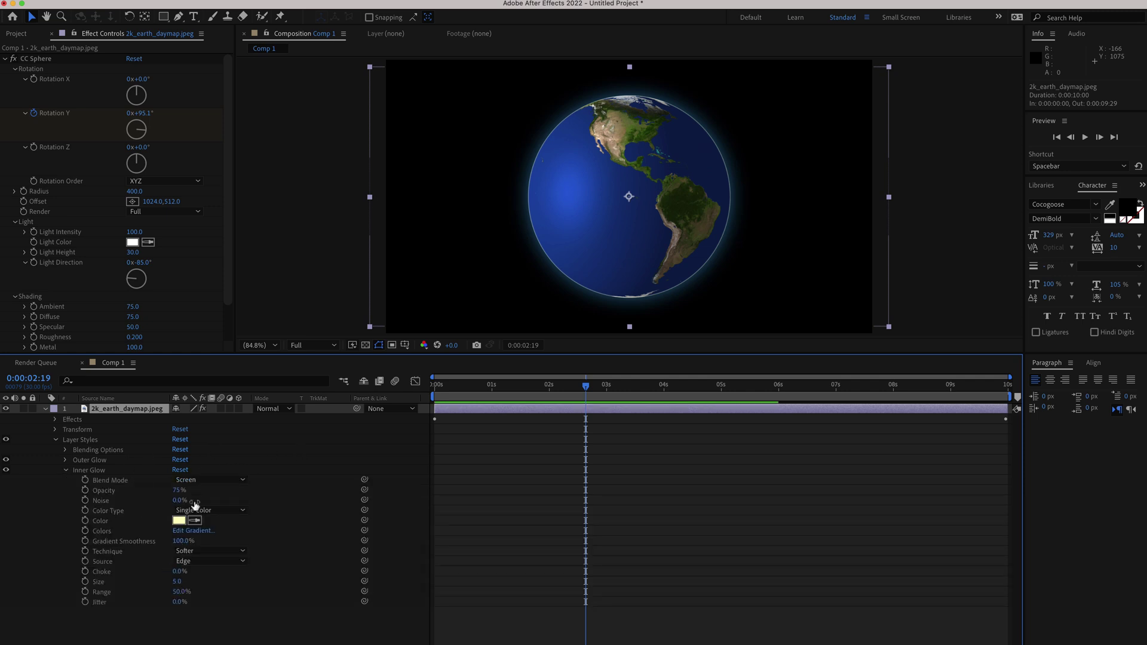
Copy the darker blue #1C658C from the Color Hunt palette and apply it as the Inner Glow color in After Effects
{"action": "key", "text": "super+Tab"}
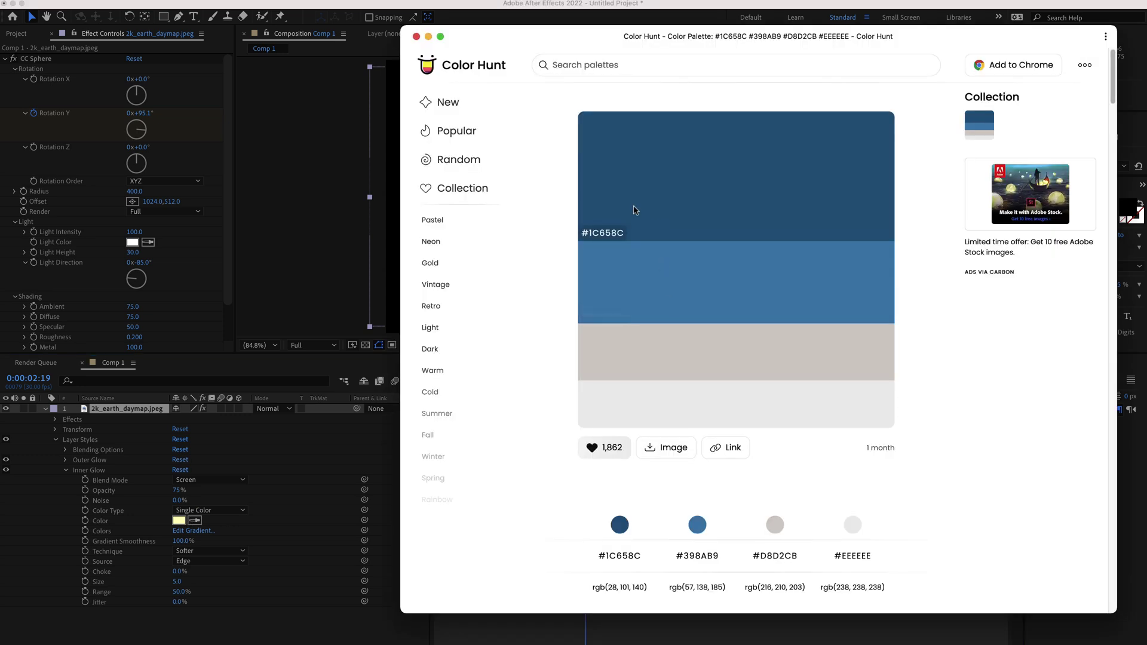
{"action": "left_click", "coordinate": [609, 237]}
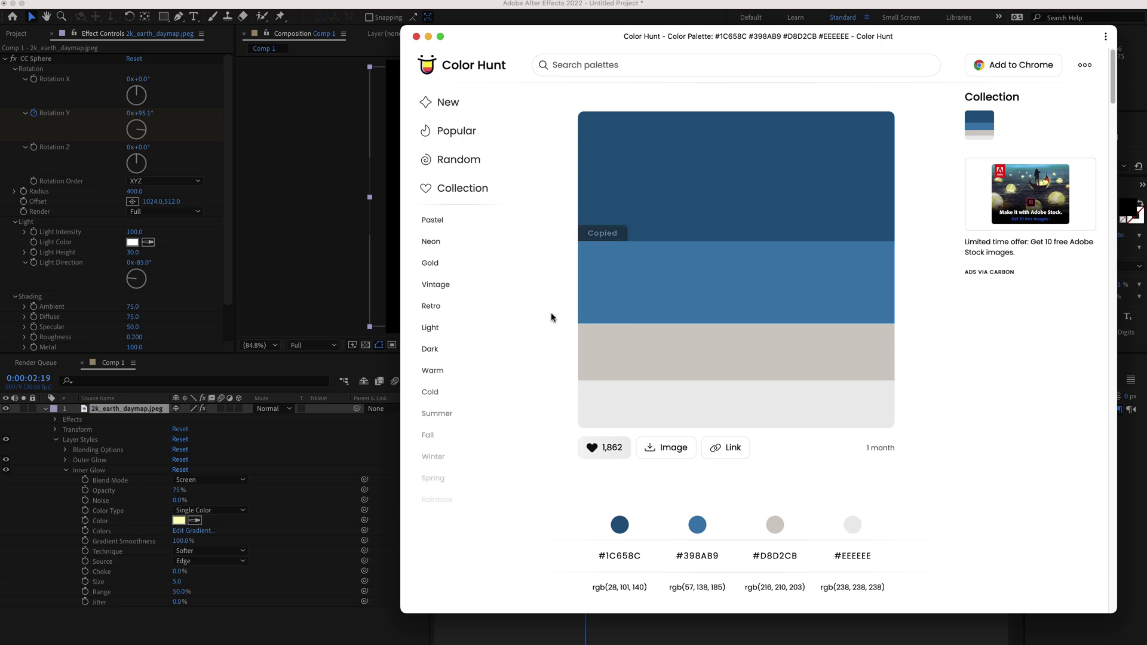
{"action": "left_click", "coordinate": [310, 524]}
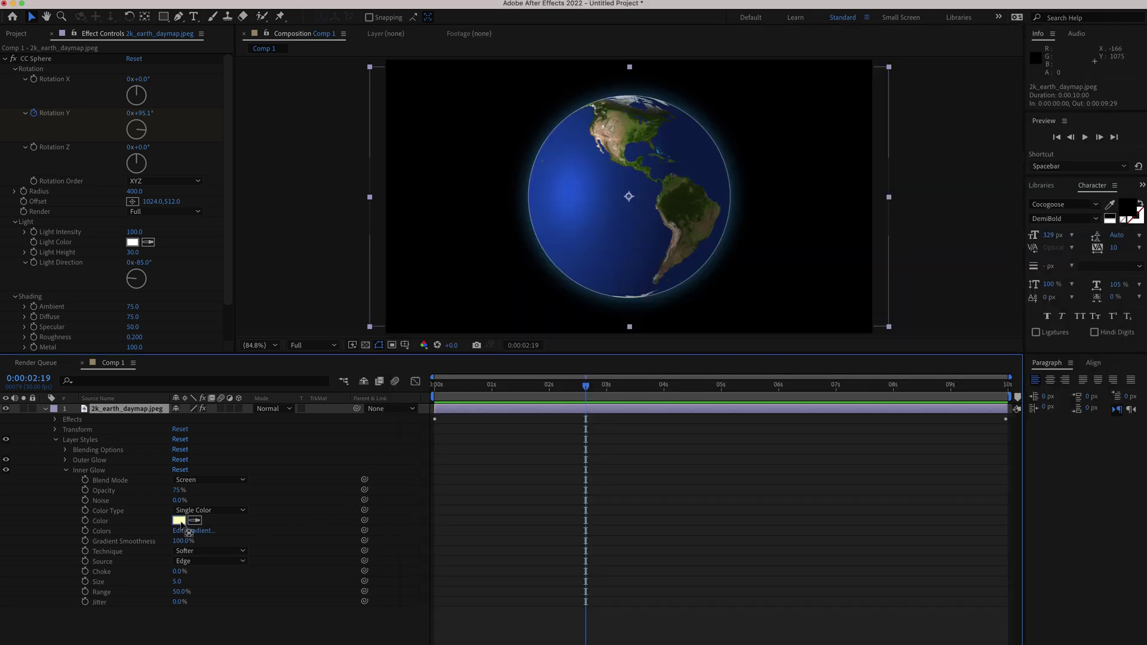
{"action": "left_click", "coordinate": [179, 521]}
{"action": "key", "text": "super+v"}
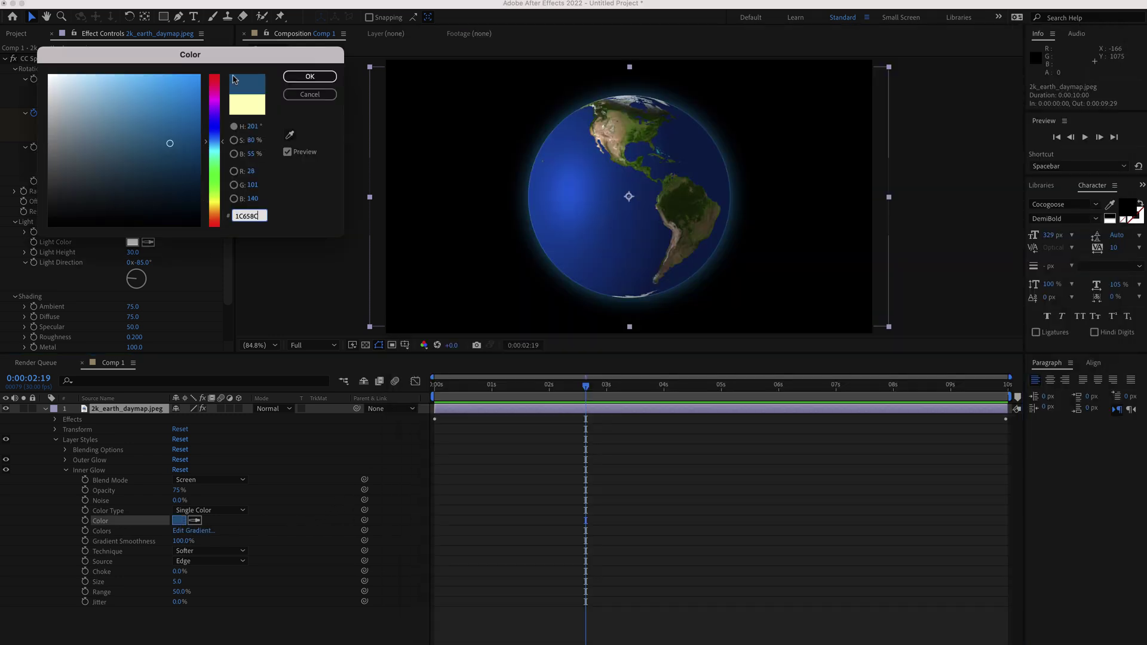
{"action": "left_click", "coordinate": [311, 78]}
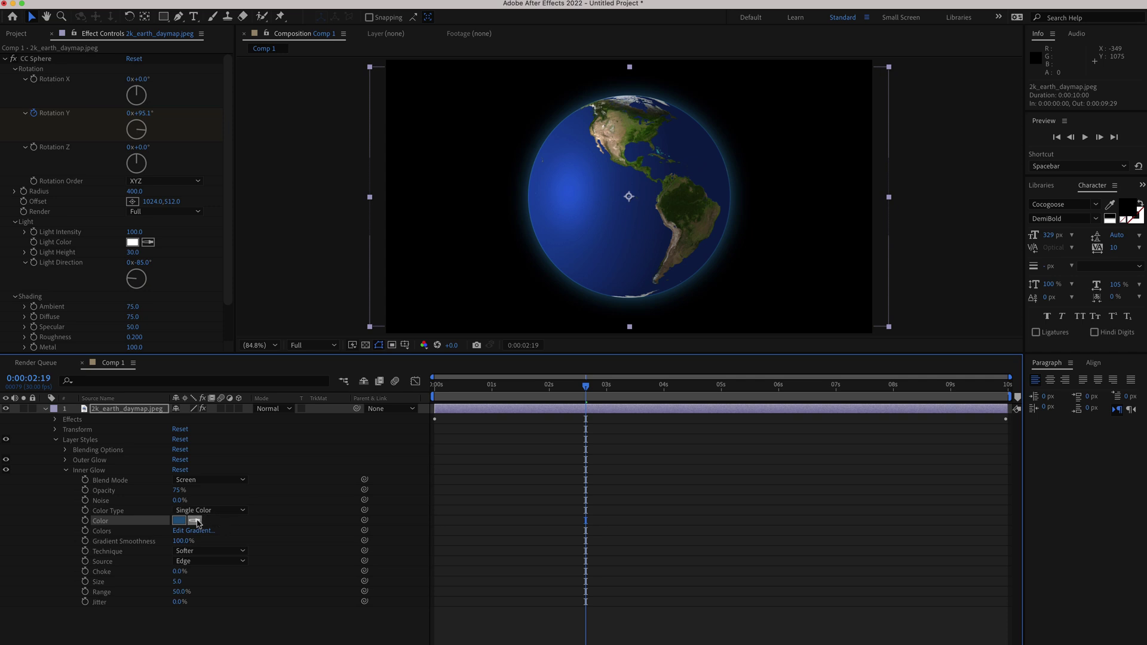
Set the Inner Glow's size to 80 and preview the rotating globe, ending at the first frame
{"action": "left_click", "coordinate": [178, 582]}
{"action": "key", "text": "Return"}
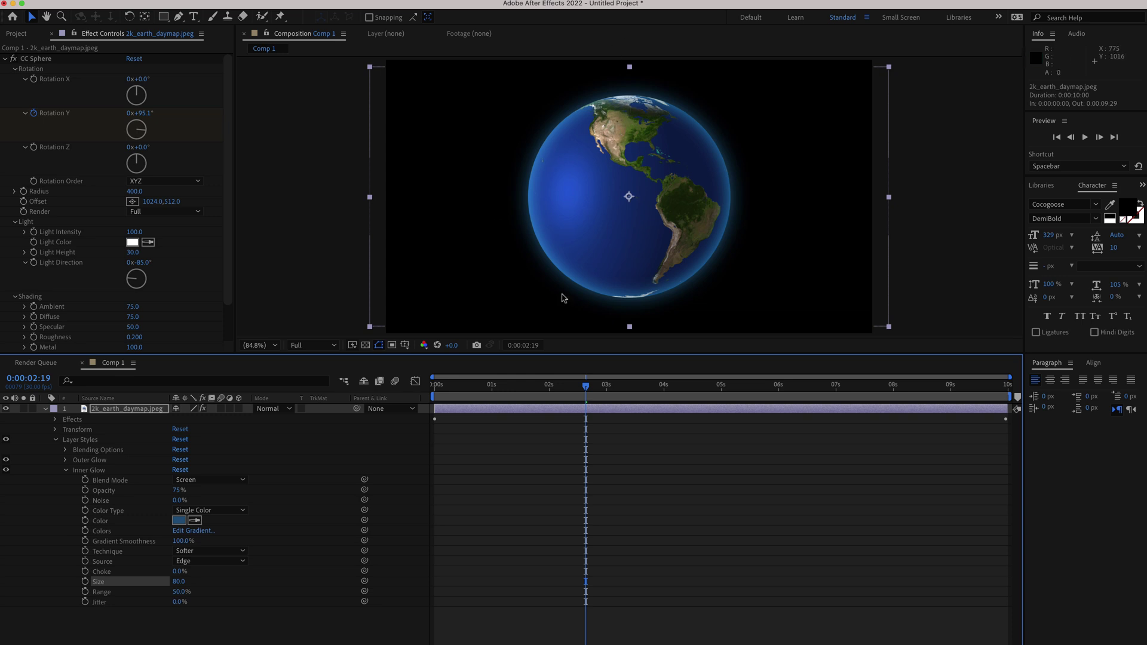
{"action": "left_click_drag", "start_coordinate": [586, 386], "coordinate": [527, 387]}
{"action": "key", "text": "space"}
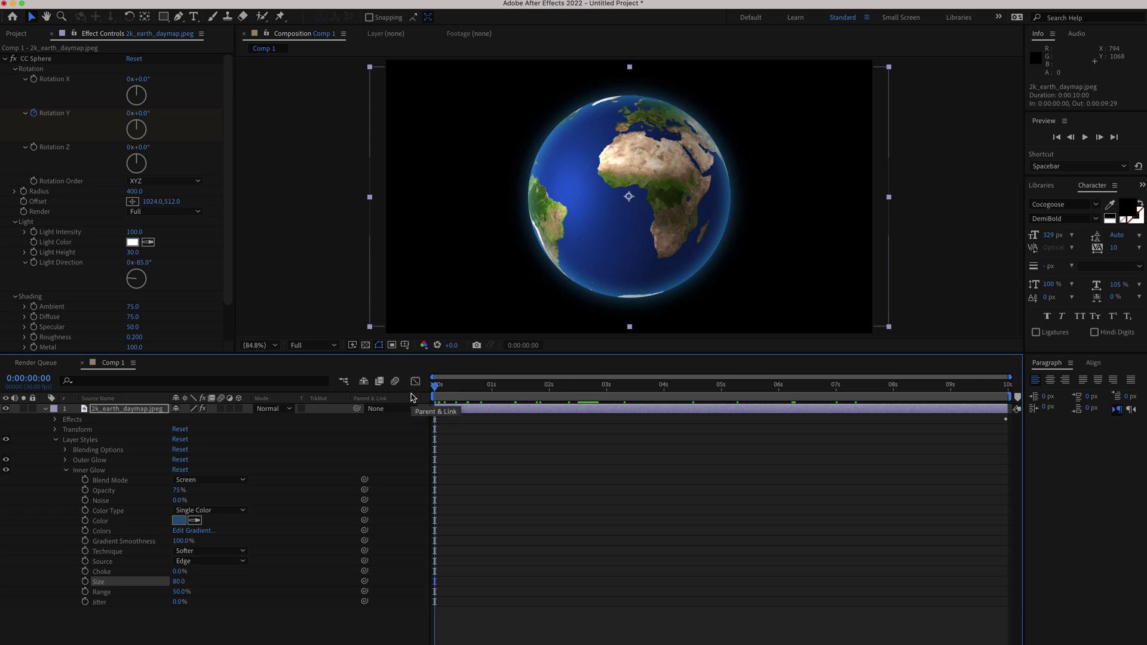
Collapse the daymap layer's properties and add 2k_earth_clouds.jpeg to Comp 1 as the layer above it
{"action": "left_click", "coordinate": [46, 410]}
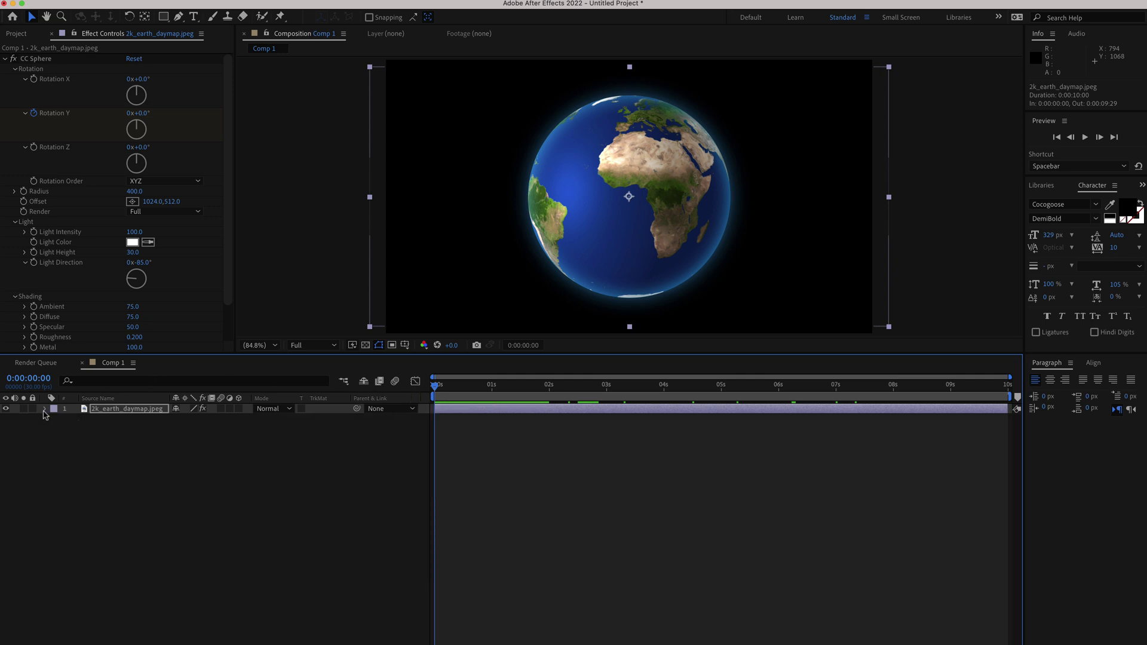
{"action": "left_click", "coordinate": [18, 34]}
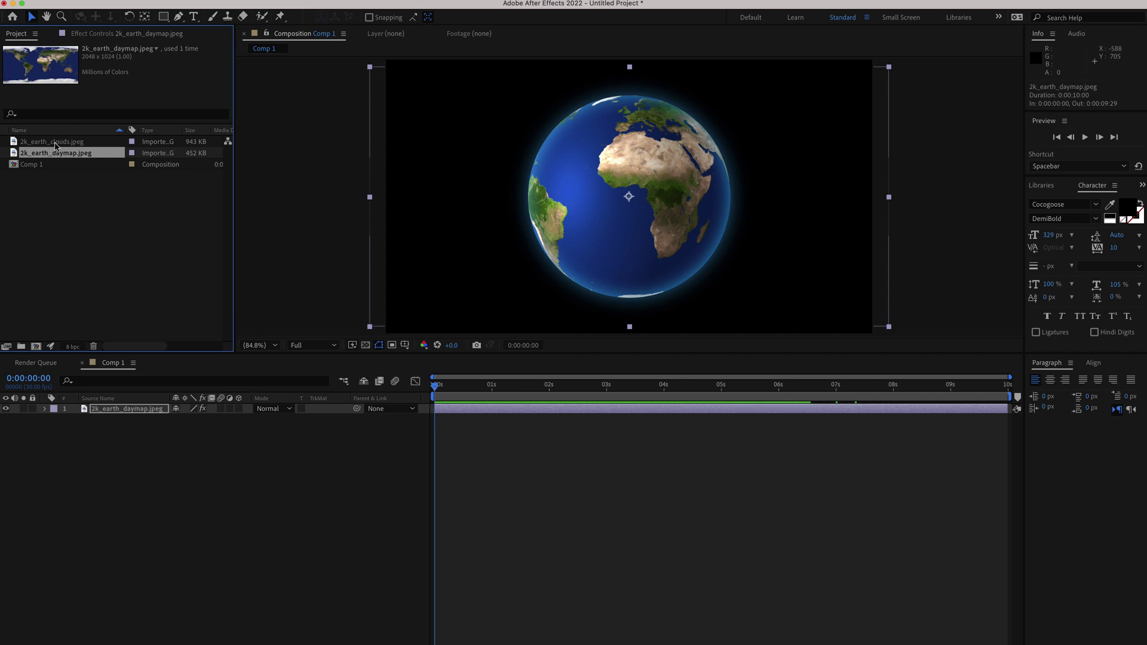
{"action": "left_click_drag", "start_coordinate": [52, 141], "coordinate": [137, 410]}
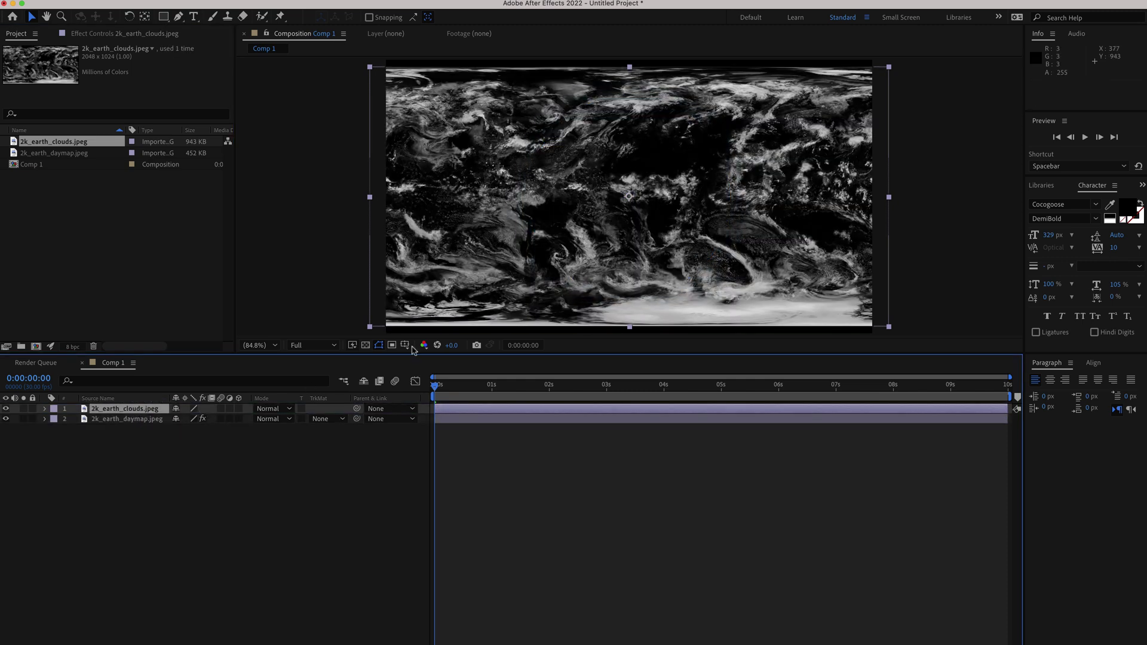
Copy the CC Sphere effect from the daymap layer onto the 2k_earth_clouds.jpeg layer and scrub to 0:00:04:17 to check it
{"action": "left_click", "coordinate": [134, 420]}
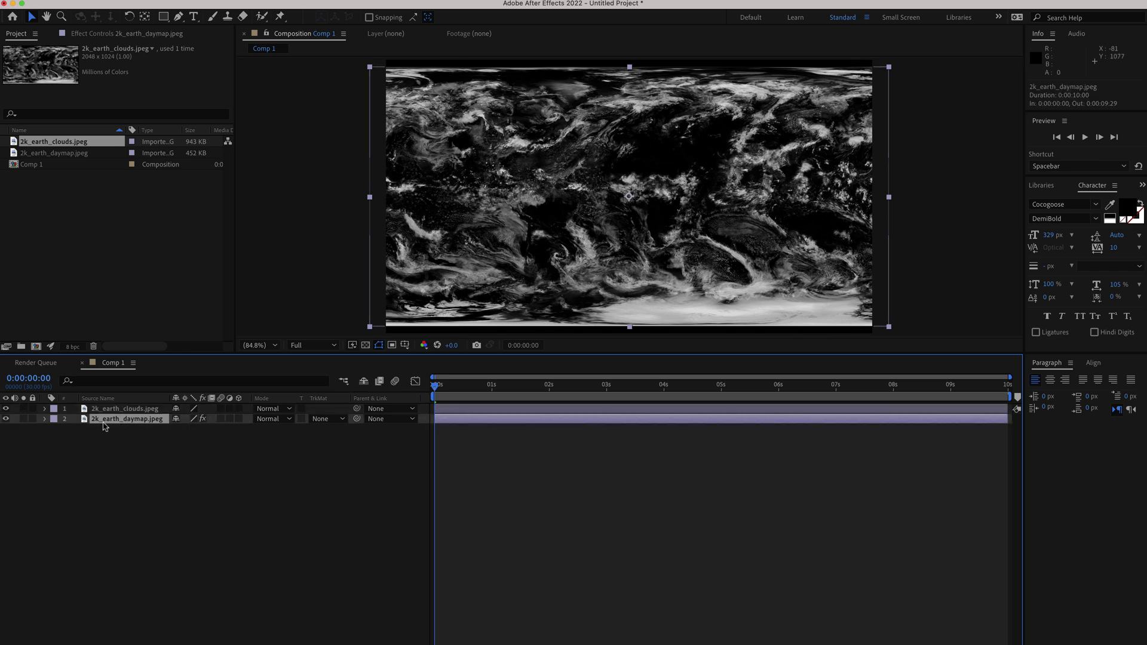
{"action": "left_click", "coordinate": [99, 34]}
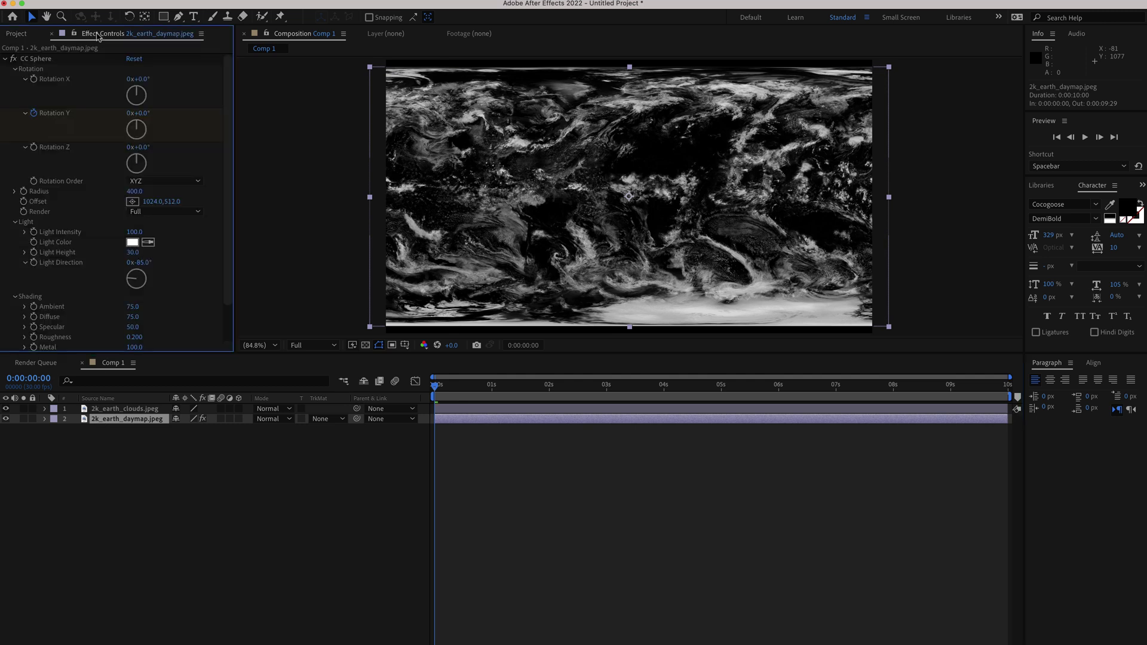
{"action": "left_click", "coordinate": [46, 60]}
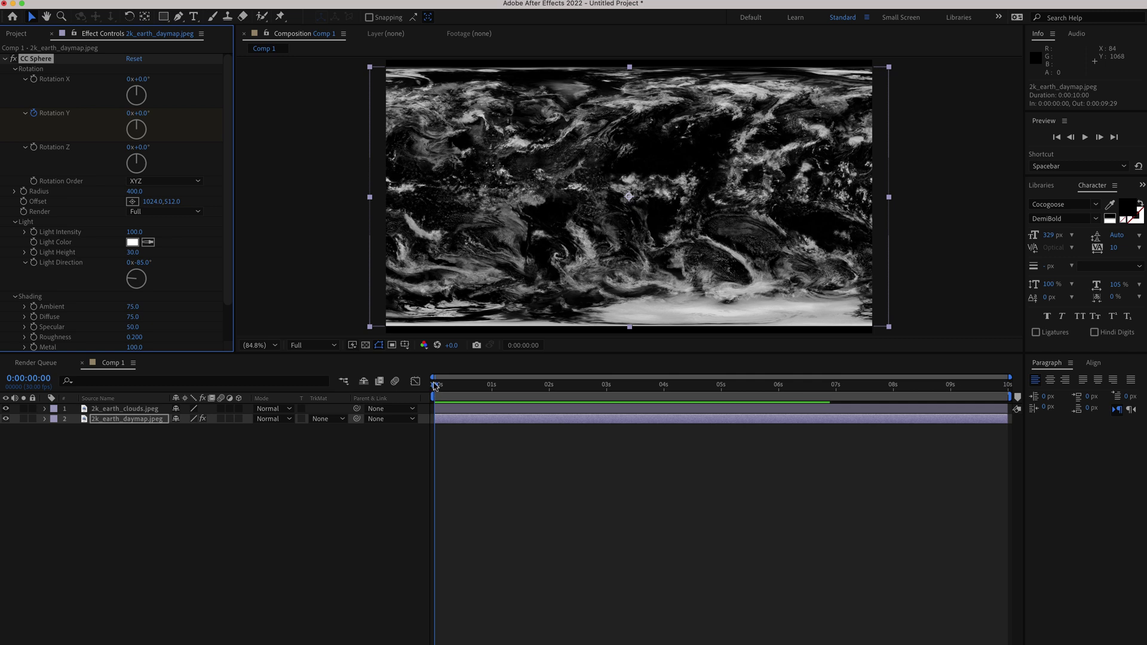
{"action": "left_click", "coordinate": [135, 410]}
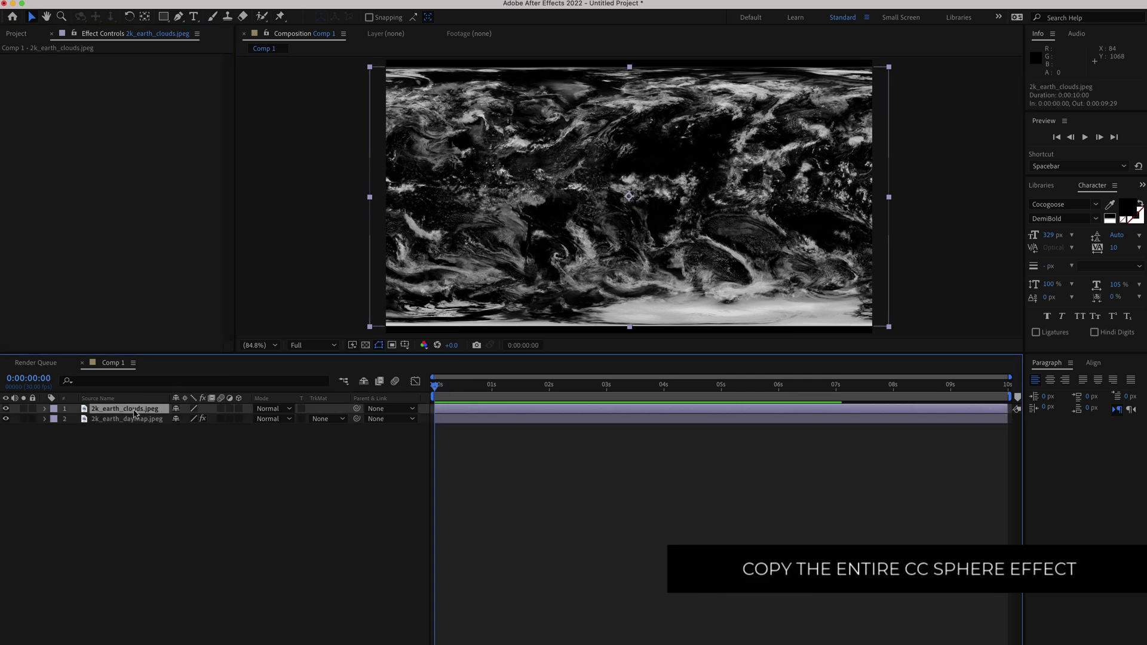
{"action": "key", "text": "super+v"}
{"action": "left_click_drag", "start_coordinate": [438, 385], "coordinate": [696, 385]}
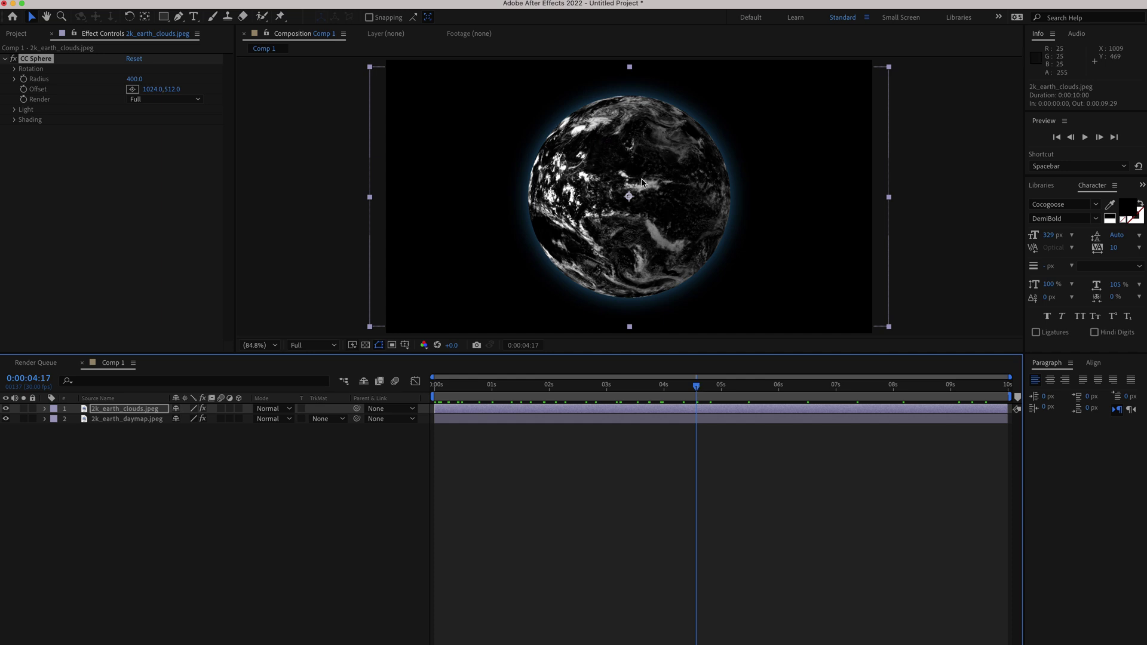
Set the clouds layer's blending mode to Add and scrub to 0:00:04:26 to check the blend
{"action": "left_click", "coordinate": [273, 411]}
{"action": "left_click", "coordinate": [300, 235]}
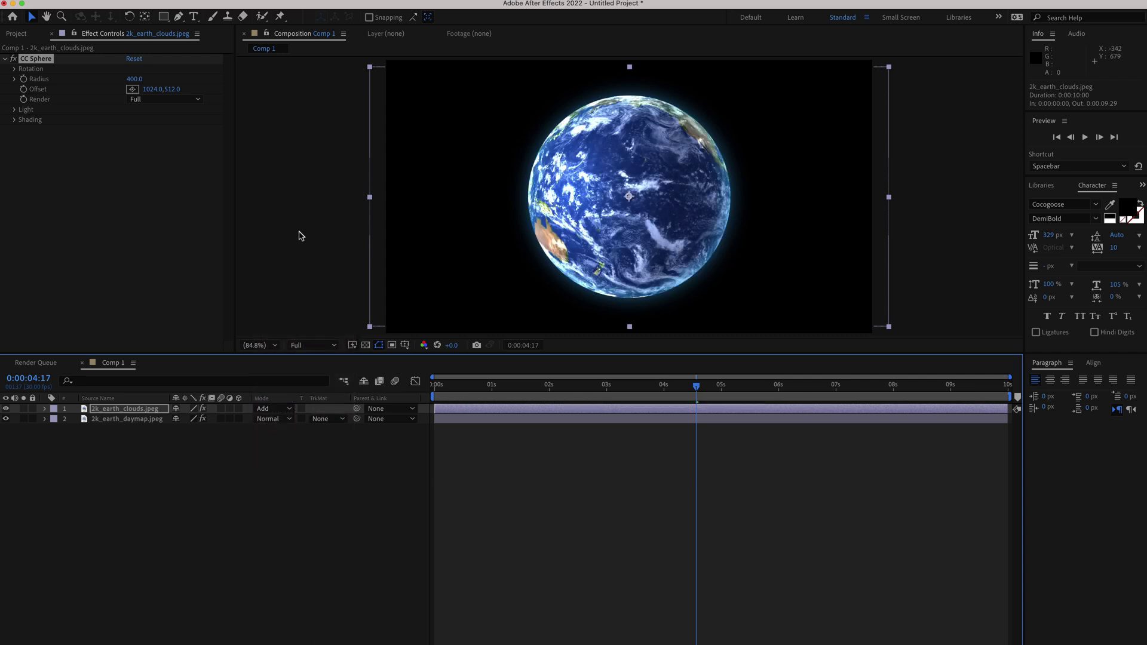
{"action": "mouse_move", "coordinate": [698, 392]}
{"action": "left_mouse_down"}
{"action": "mouse_move", "coordinate": [846, 392]}
{"action": "mouse_move", "coordinate": [716, 391]}
{"action": "left_mouse_up"}
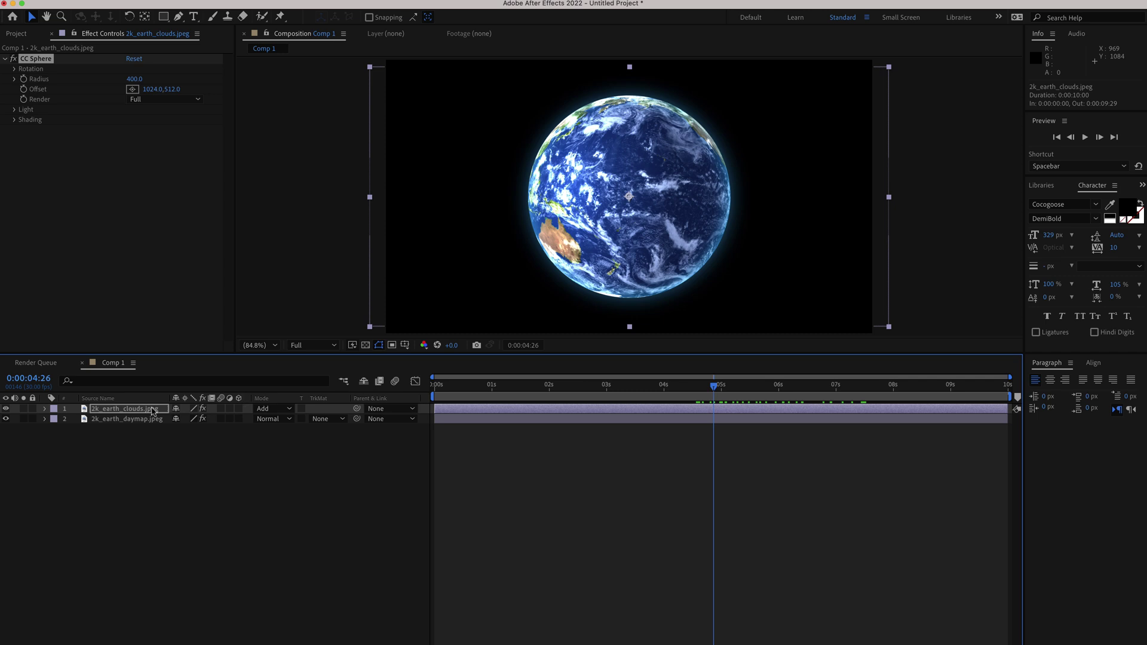
Set the clouds layer's opacity to 60% and scrub back to 0:00:00:11 to check the globe
{"action": "key", "text": "t"}
{"action": "left_click", "coordinate": [179, 420]}
{"action": "type", "text": "60"}
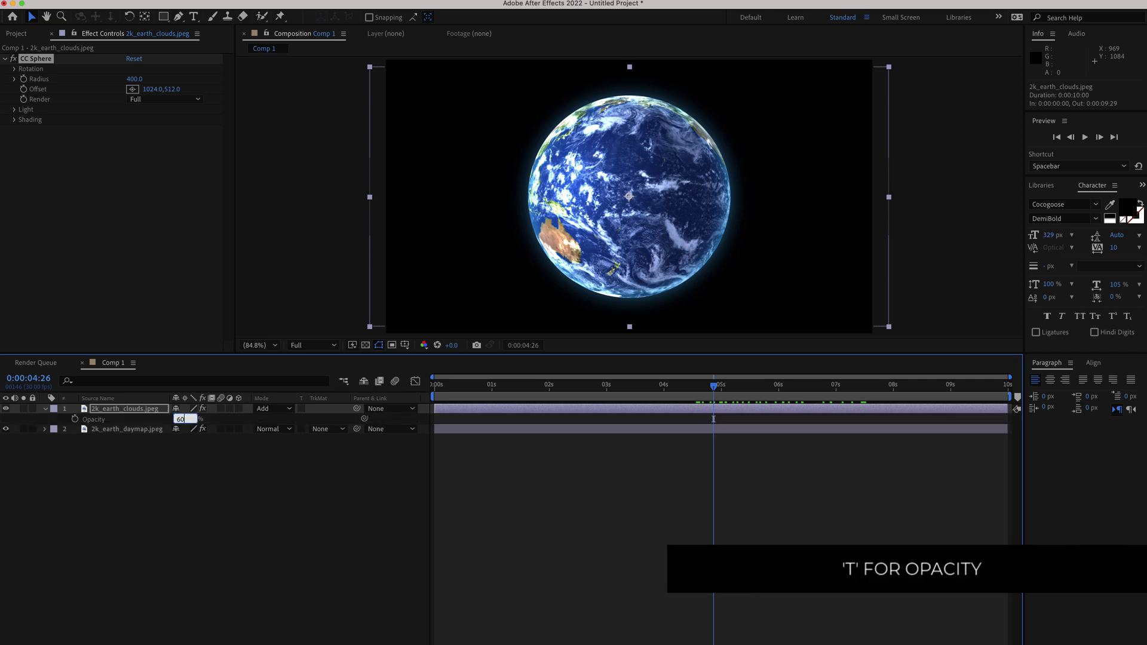
{"action": "key", "text": "Return"}
{"action": "left_click_drag", "start_coordinate": [715, 386], "coordinate": [458, 400]}
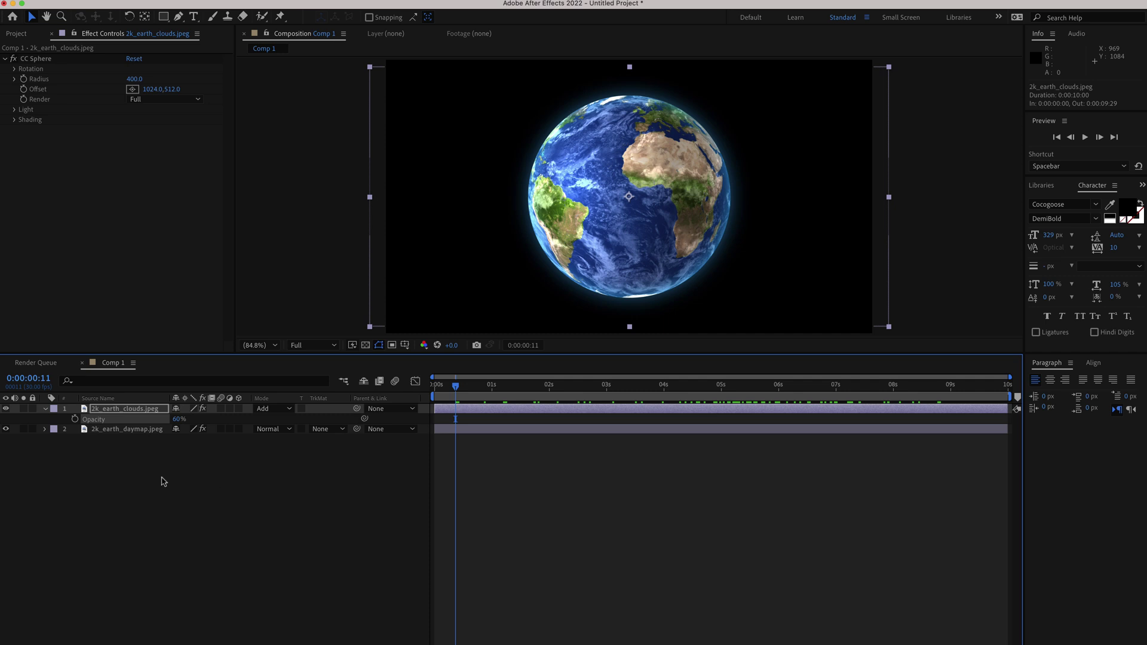
Create a black 1920 x 1080 px solid named BG and place it beneath the clouds and daymap layers
{"action": "left_click", "coordinate": [133, 476]}
{"action": "right_click", "coordinate": [133, 477]}
{"action": "mouse_move", "coordinate": [174, 487]}
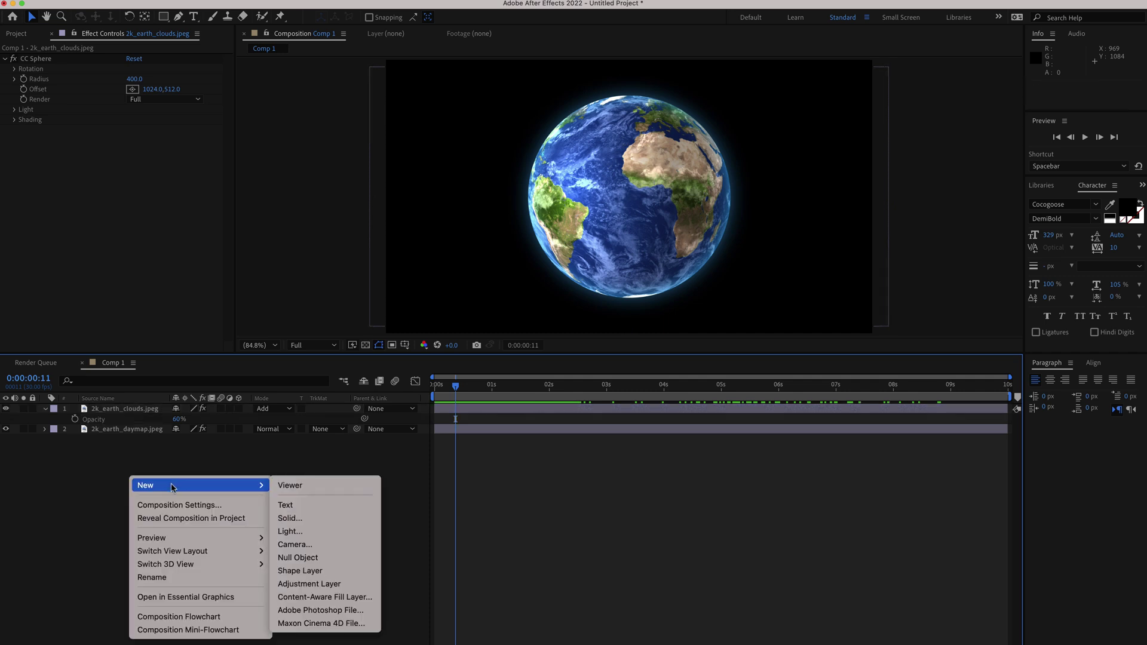
{"action": "left_click", "coordinate": [310, 520]}
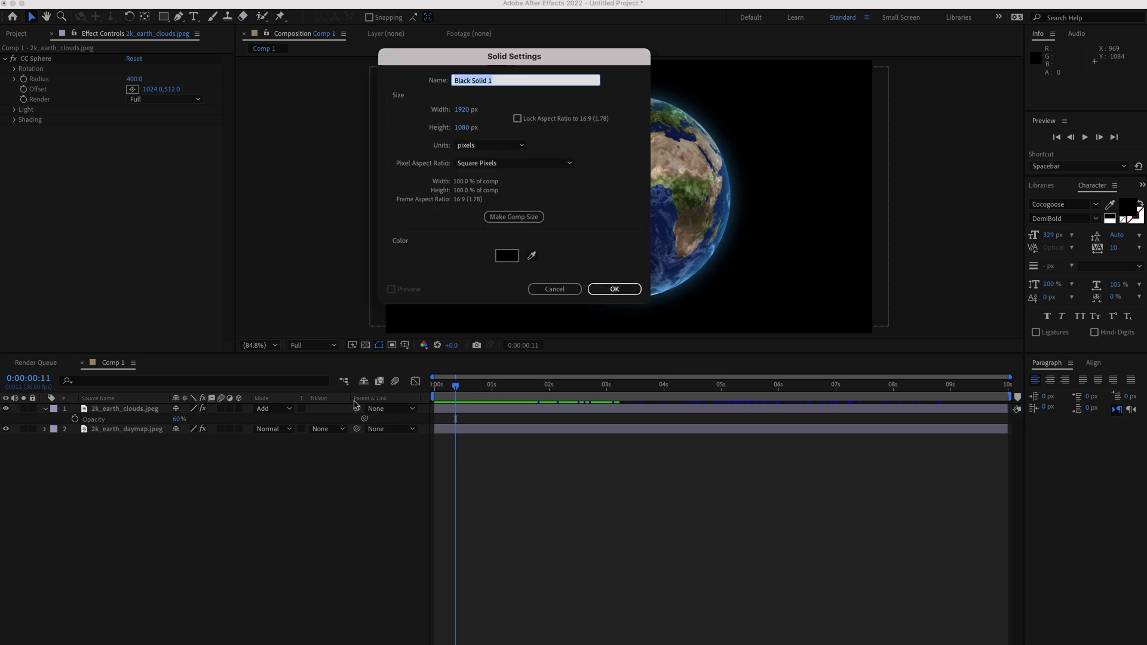
{"action": "type", "text": "BG"}
{"action": "key", "text": "Return"}
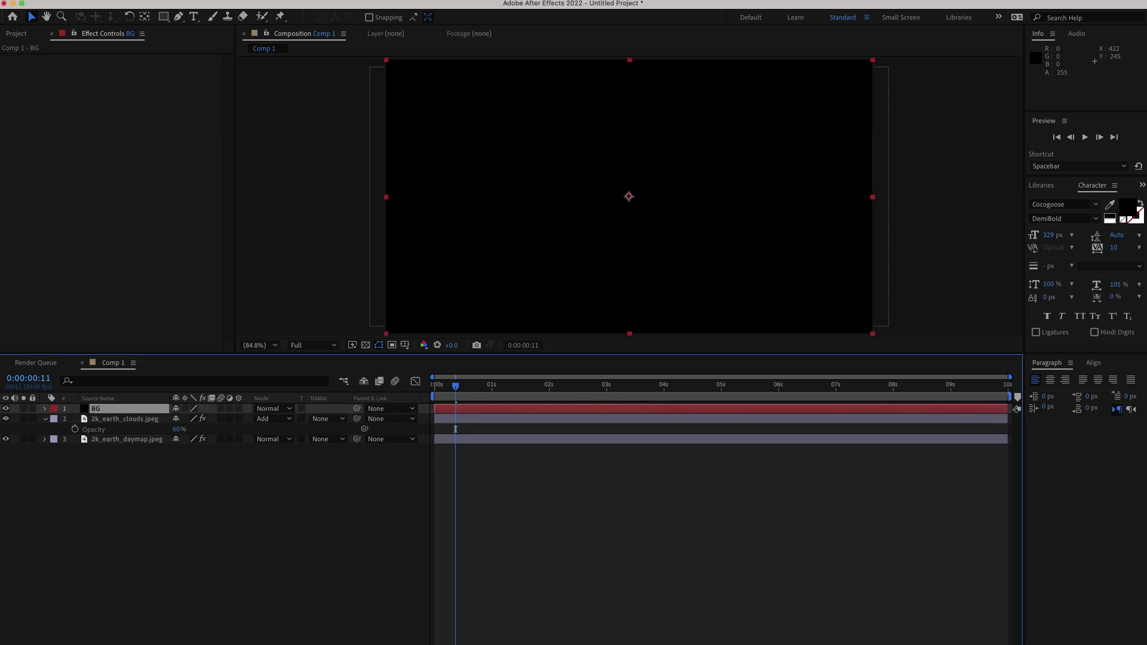
{"action": "left_click_drag", "start_coordinate": [133, 408], "coordinate": [132, 448]}
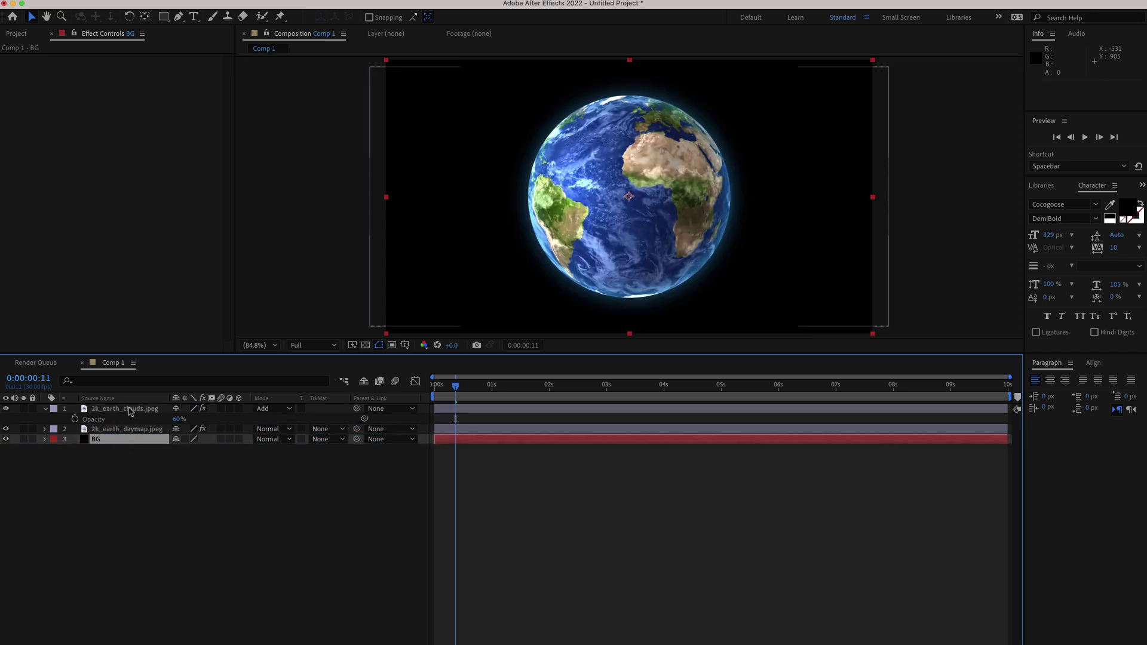
Find the Gradient Ramp effect with the search "grad" and apply it to the BG layer
{"action": "key", "text": "ctrl+space"}
{"action": "type", "text": "grad"}
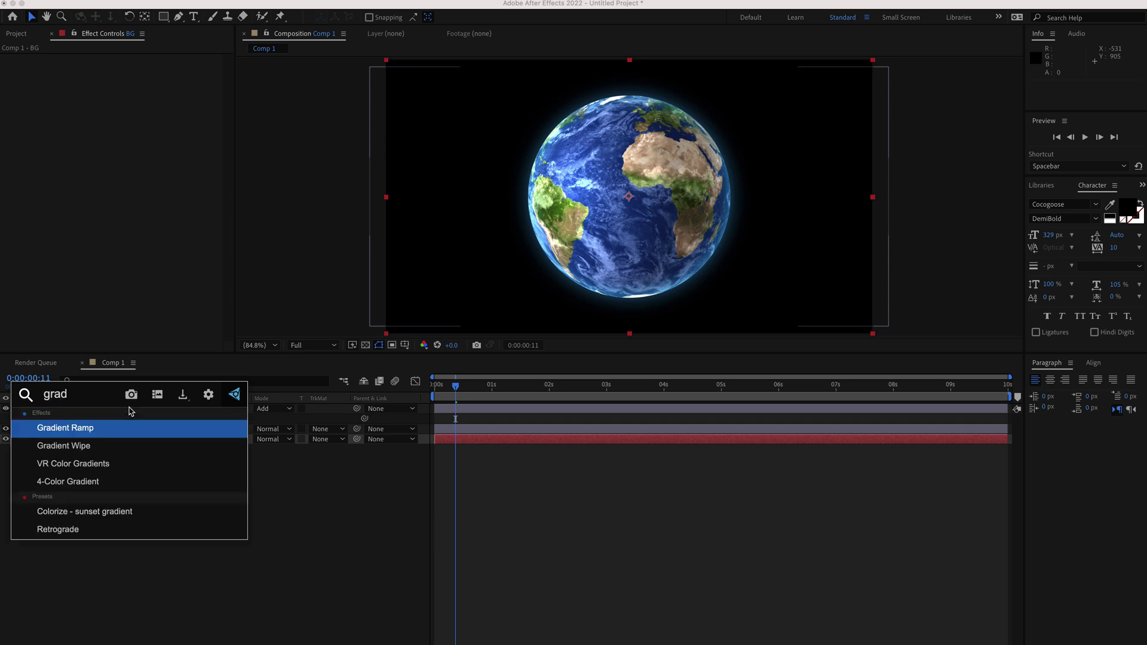
{"action": "key", "text": "Return"}
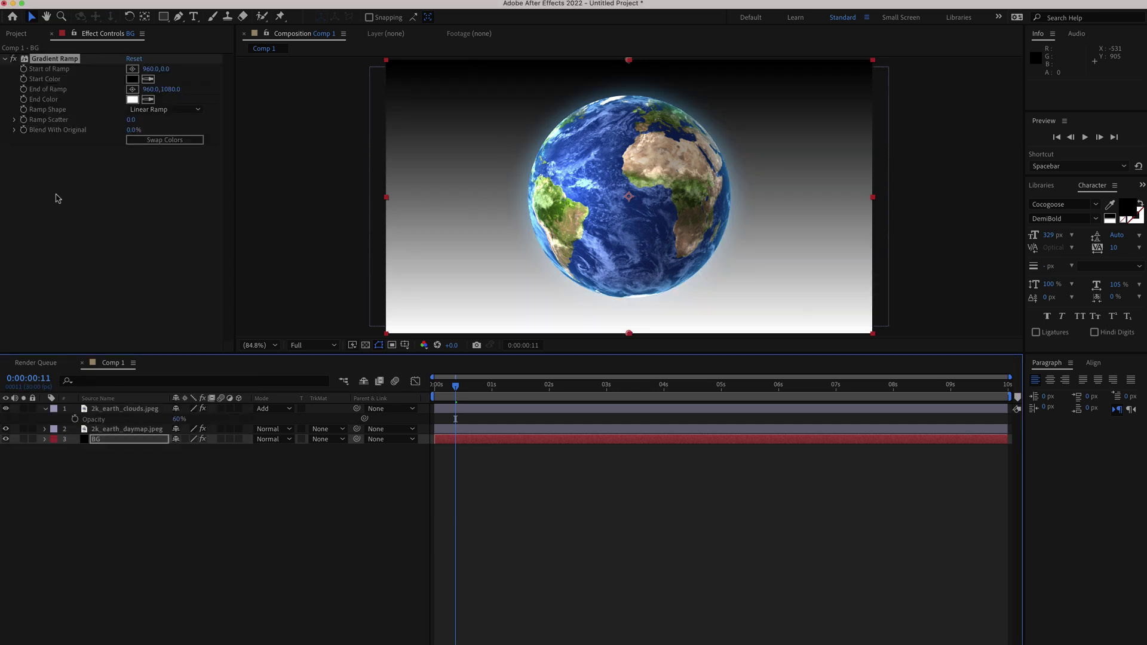
Set the Gradient Ramp's start color to near-black and its end color to dark gray #101010
{"action": "left_click", "coordinate": [132, 79]}
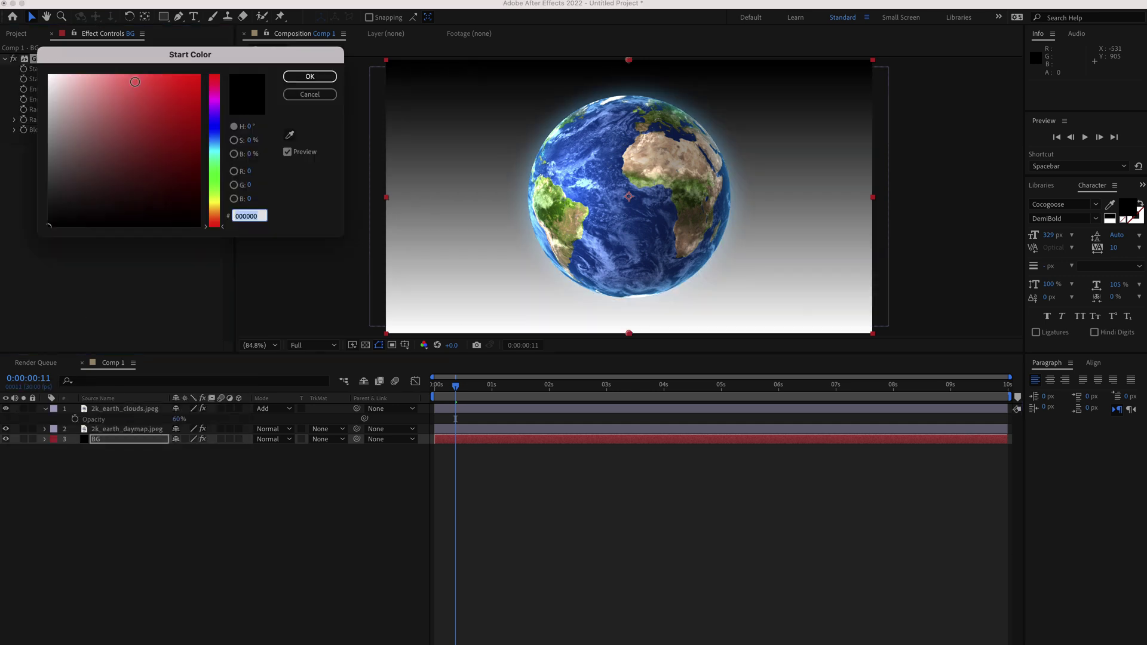
{"action": "left_click_drag", "start_coordinate": [117, 226], "coordinate": [43, 223]}
{"action": "left_click", "coordinate": [310, 79]}
{"action": "left_click", "coordinate": [133, 100]}
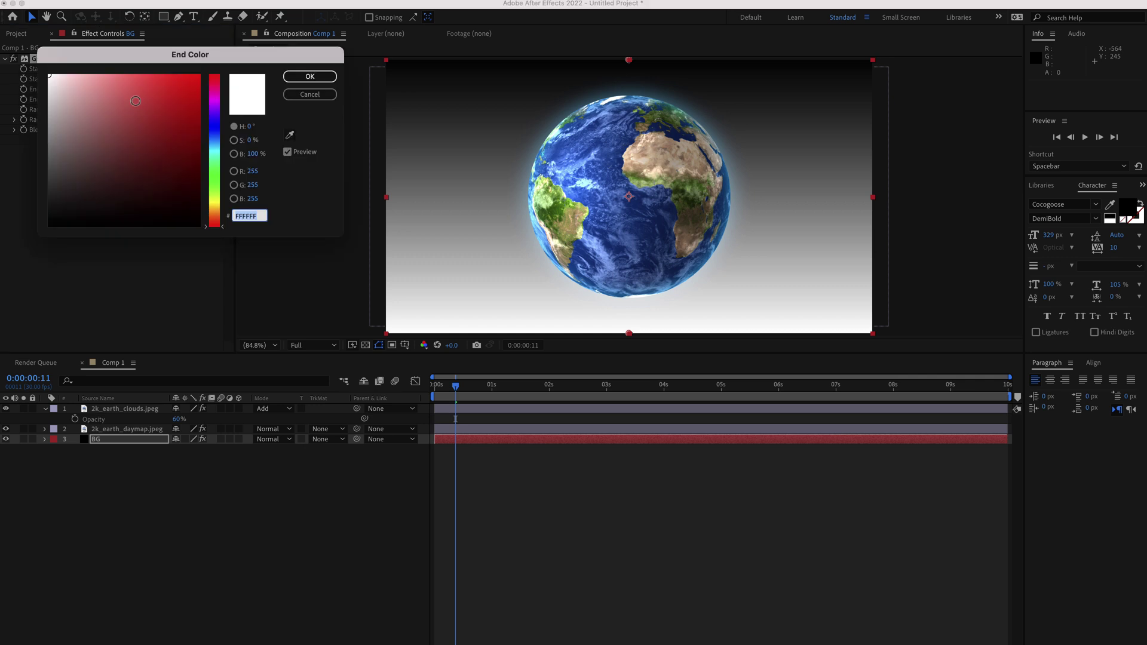
{"action": "left_click_drag", "start_coordinate": [66, 205], "coordinate": [43, 221]}
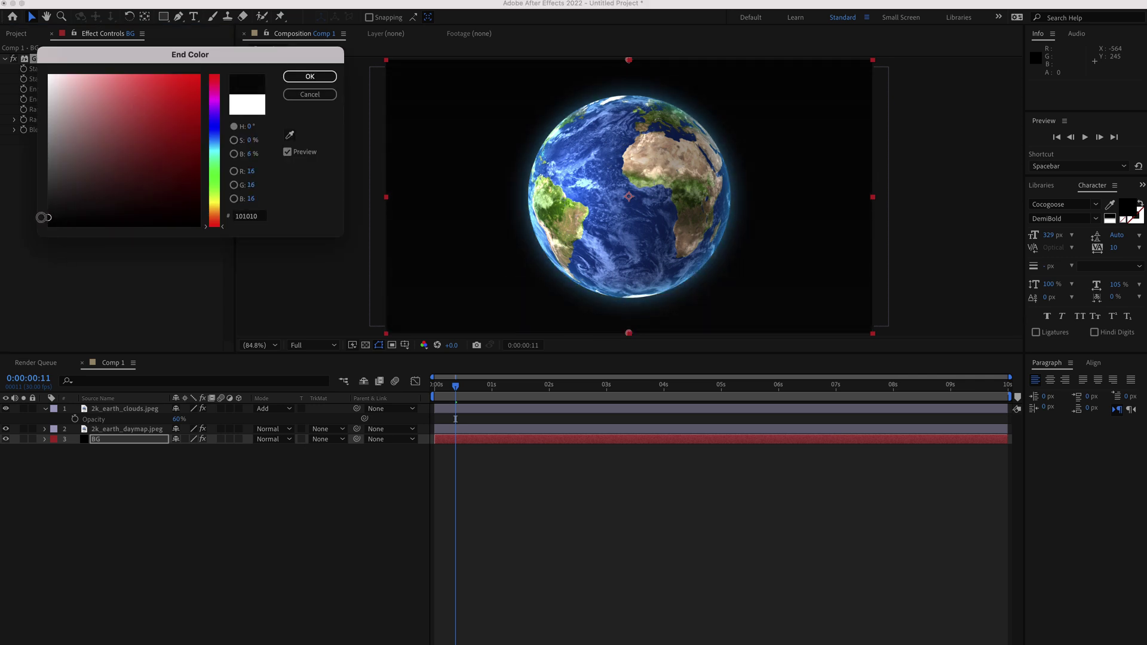
{"action": "left_click", "coordinate": [309, 76]}
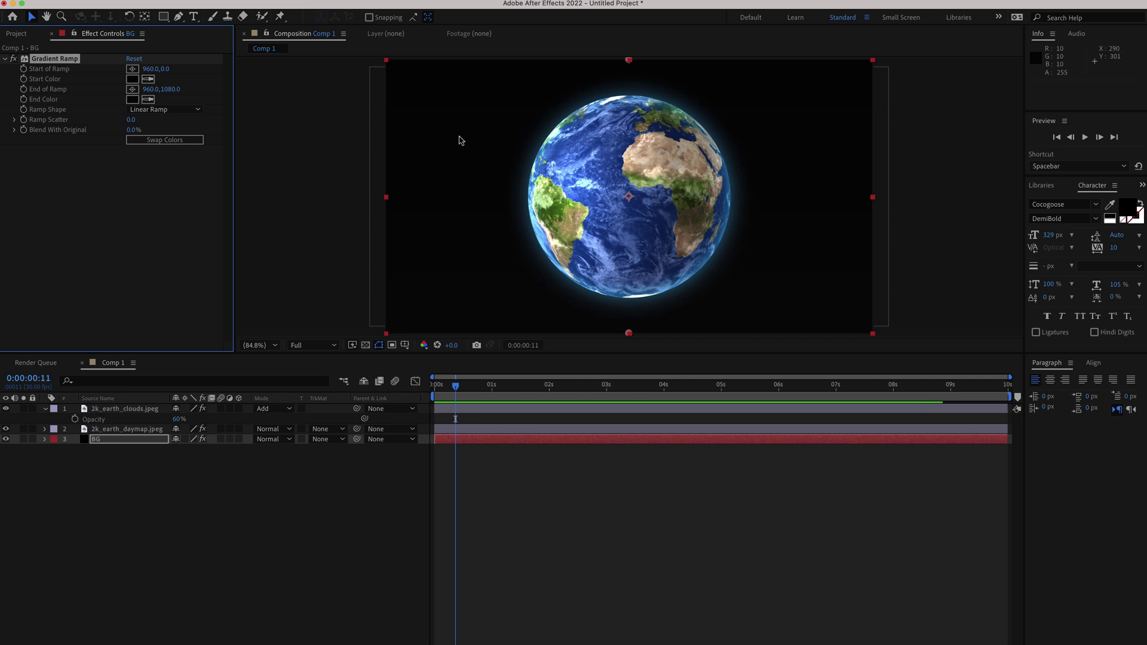
Create a white (#FFFFFF) 1920 x 1080 px solid named STARS directly above the BG layer
{"action": "right_click", "coordinate": [173, 510]}
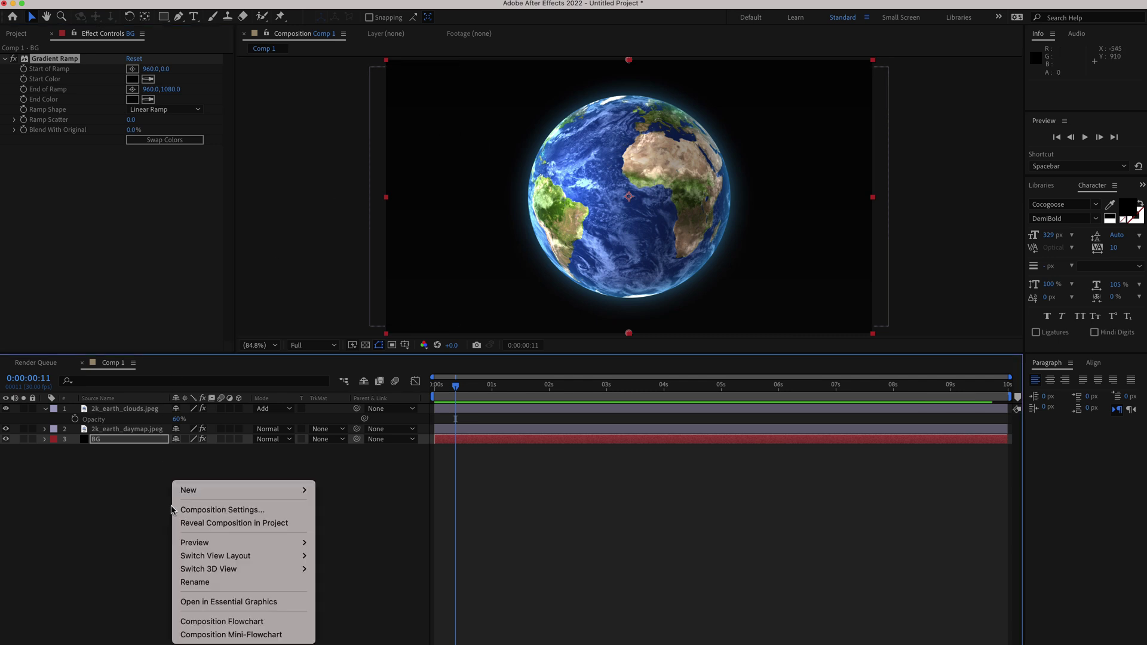
{"action": "mouse_move", "coordinate": [232, 492]}
{"action": "left_click", "coordinate": [338, 523]}
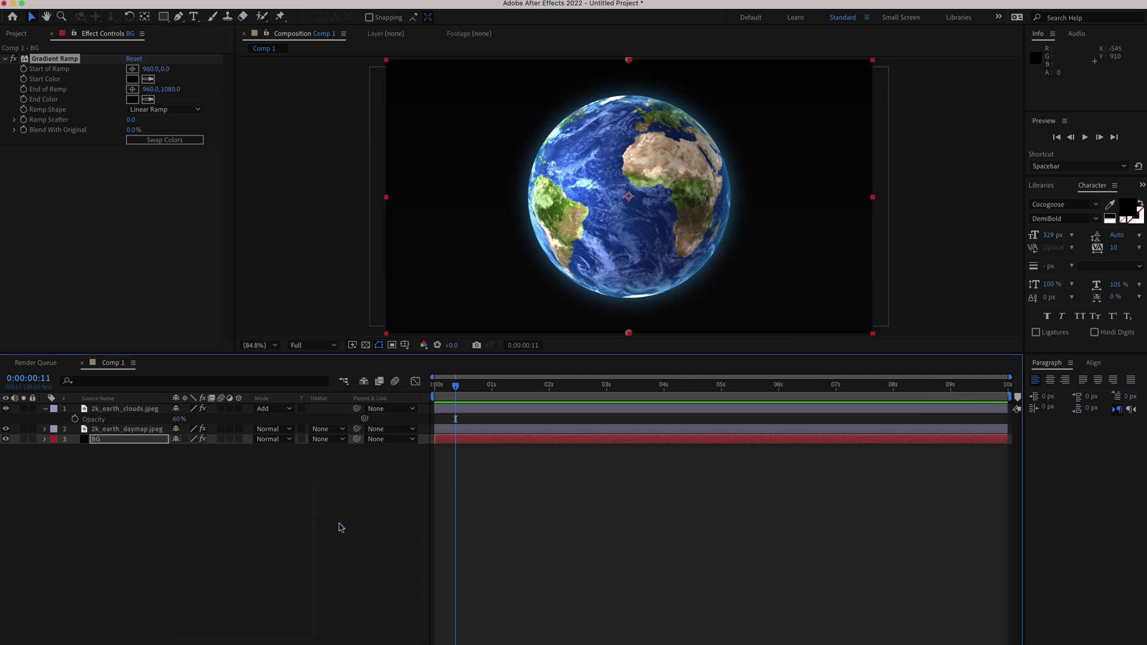
{"action": "type", "text": "STARS"}
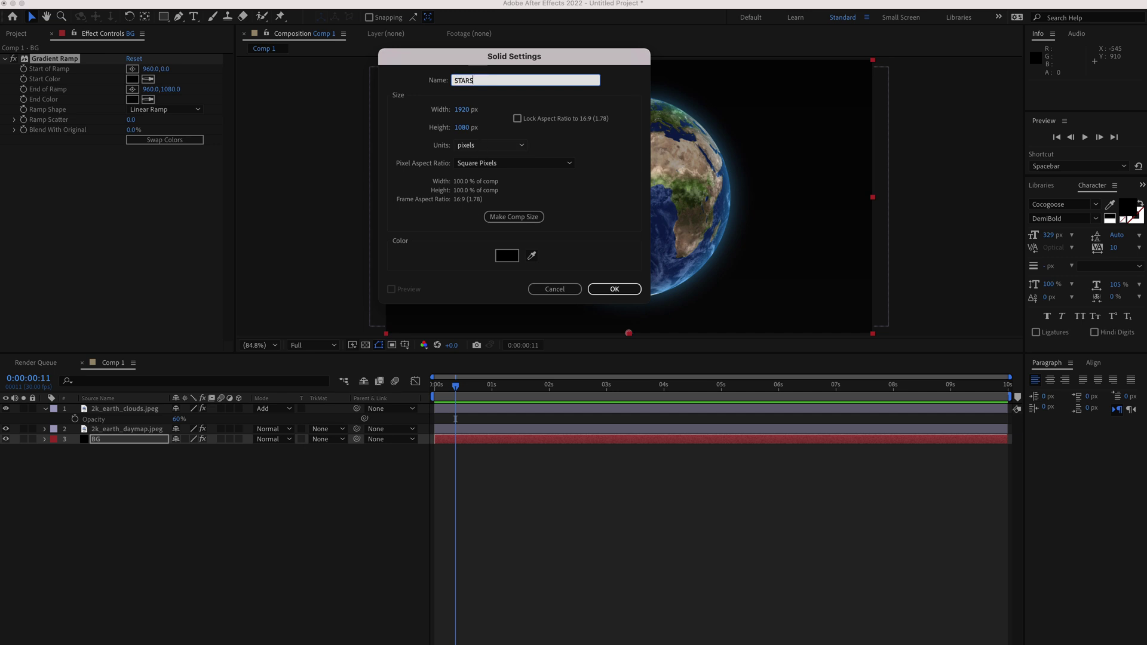
{"action": "left_click", "coordinate": [506, 256]}
{"action": "type", "text": "FFFFFF"}
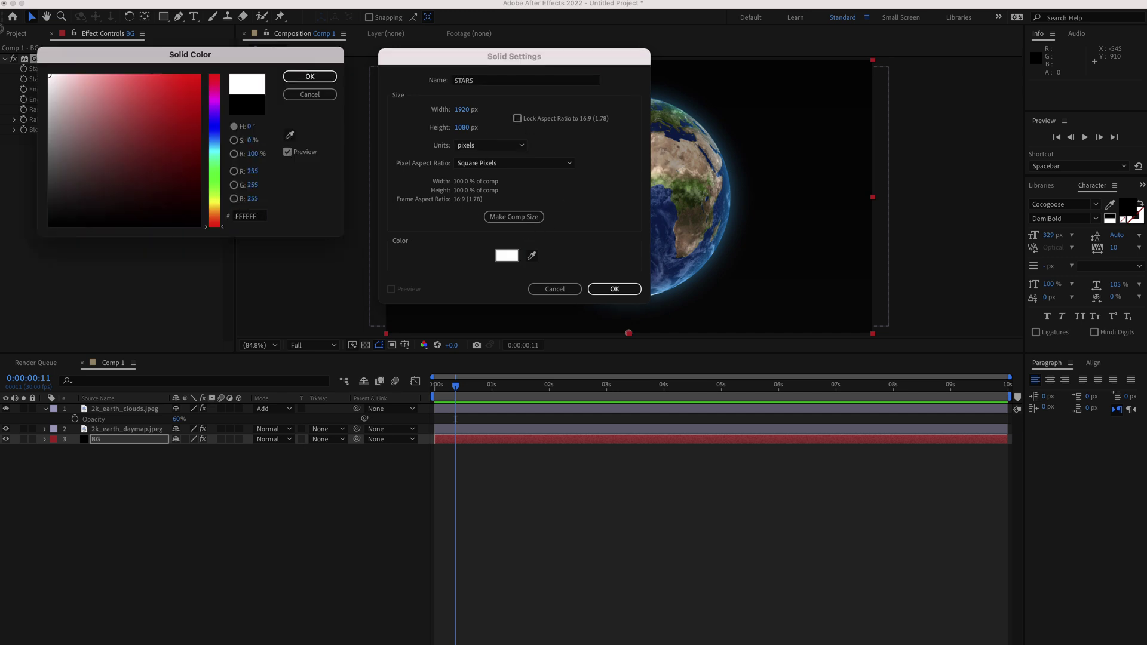
{"action": "left_click", "coordinate": [306, 78]}
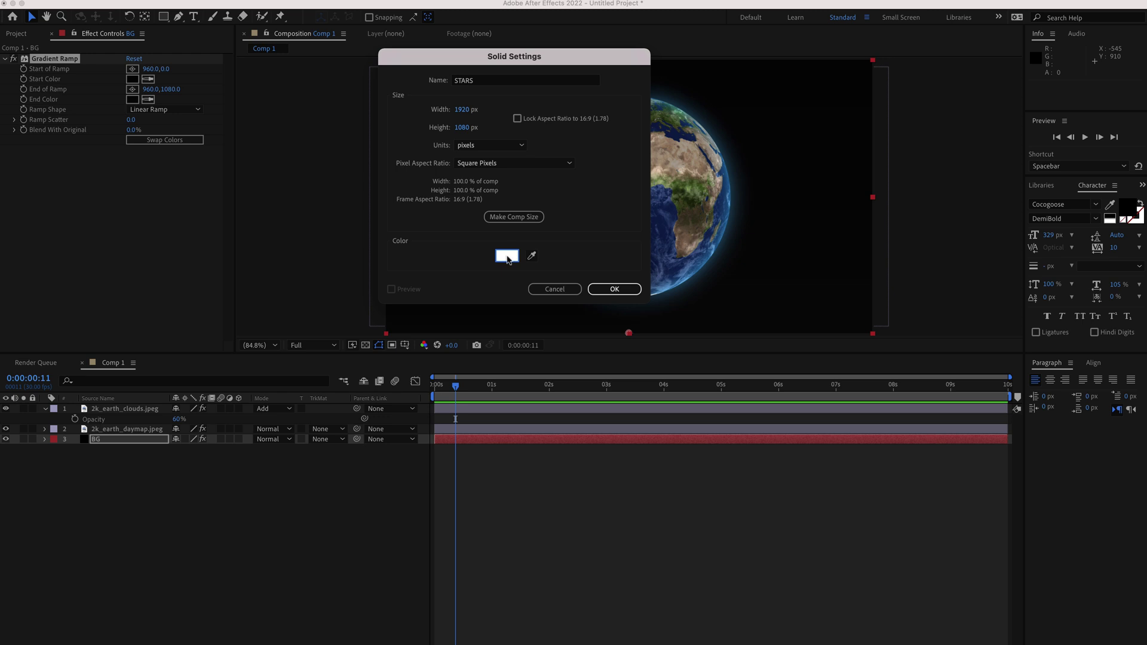
{"action": "left_click", "coordinate": [612, 290]}
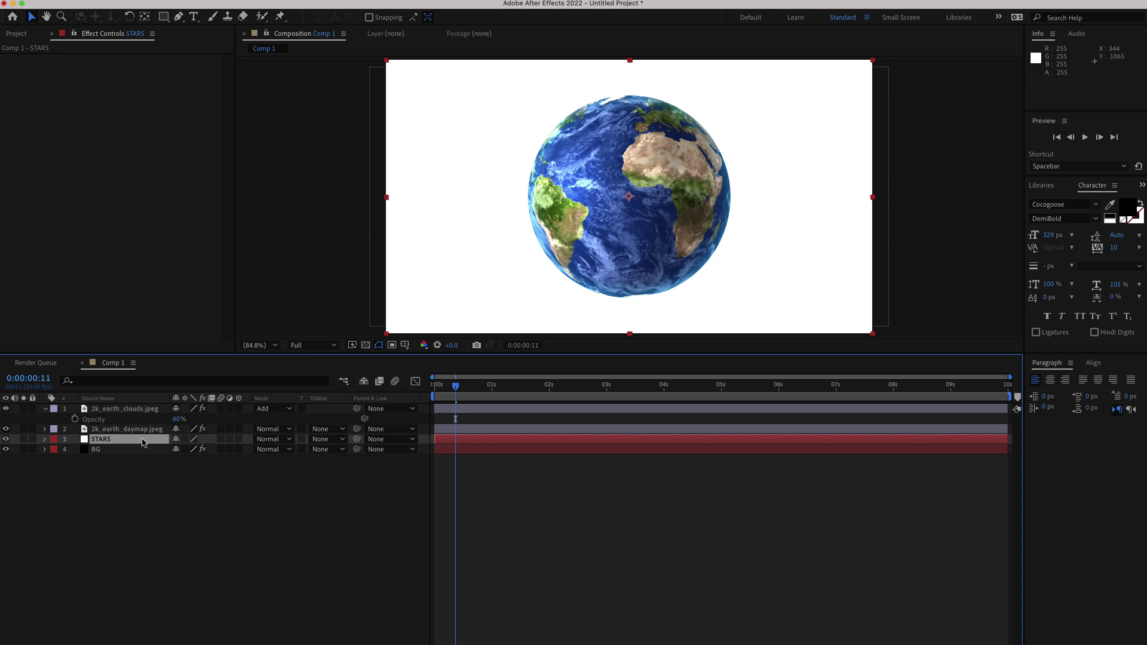
Find the CC Star Burst effect with the search "cc st" and apply it to the STARS layer
{"action": "key", "text": "ctrl+space"}
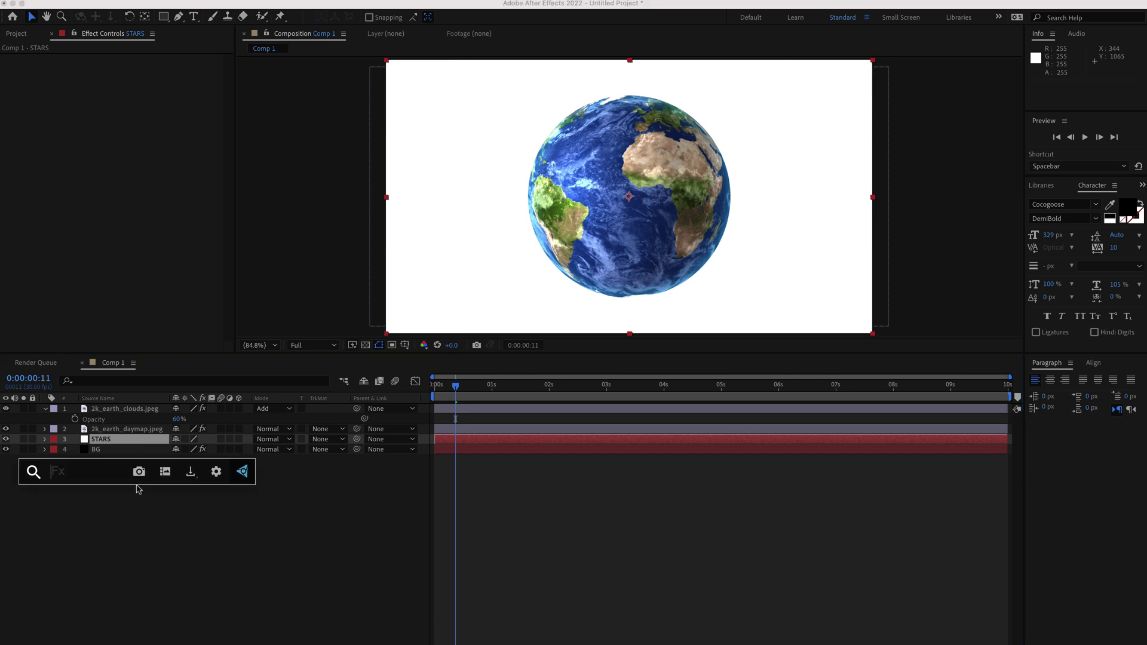
{"action": "type", "text": "cc st"}
{"action": "left_click", "coordinate": [118, 507]}
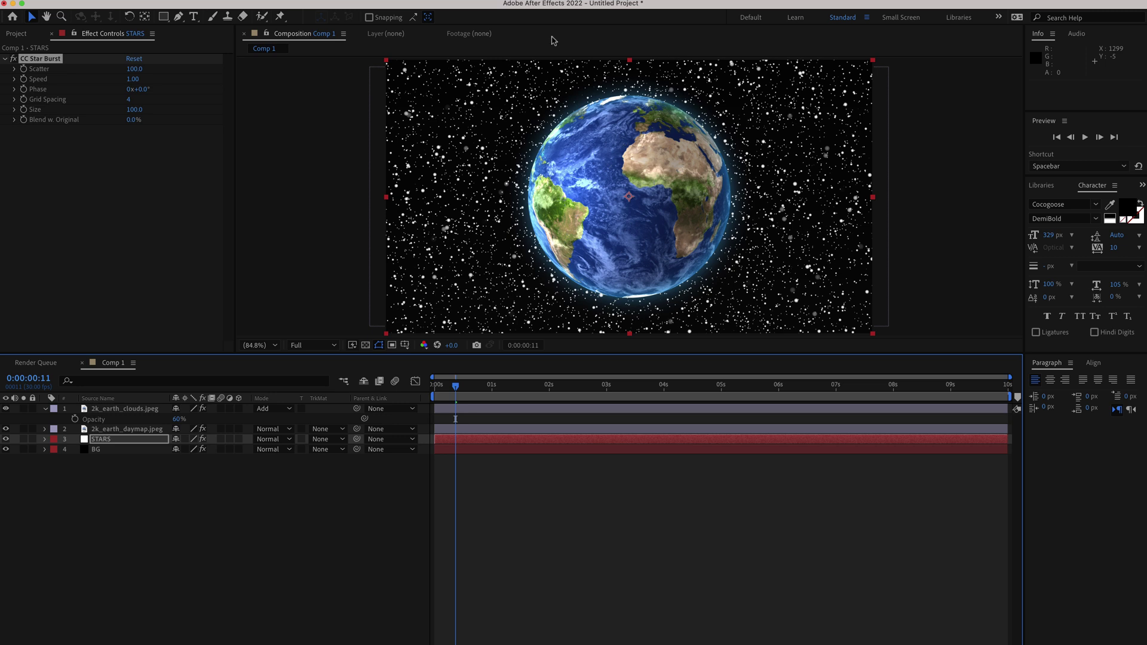
Set CC Star Burst's scatter to 75, speed to 0.05, grid spacing to 7 and size to 20
{"action": "left_click", "coordinate": [136, 70]}
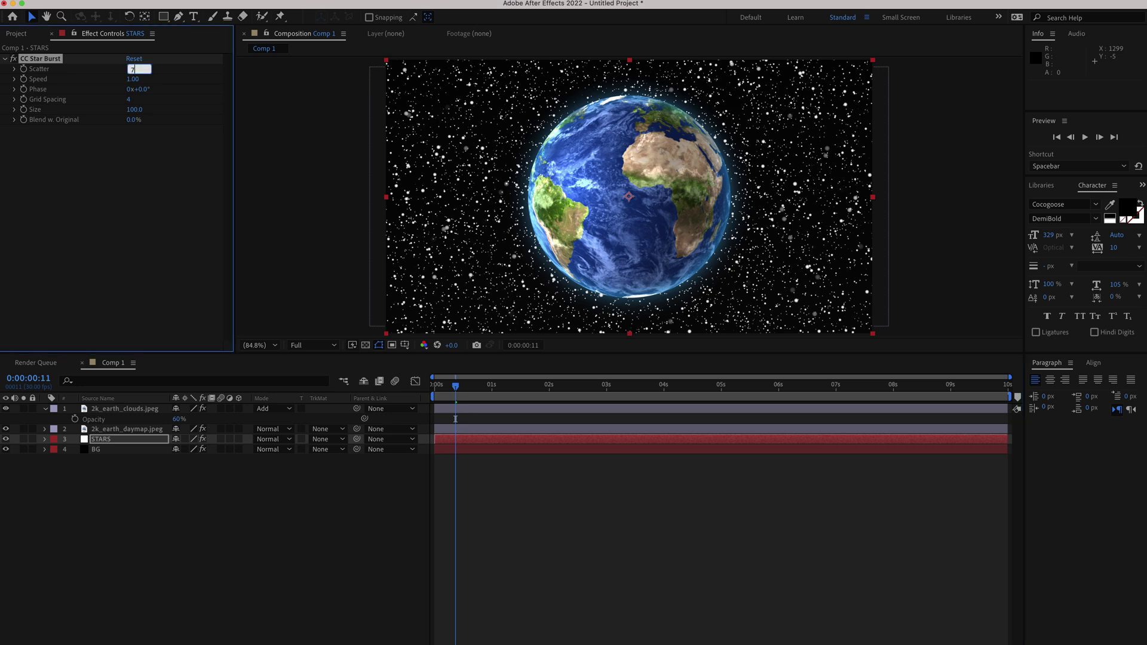
{"action": "key", "text": "Return"}
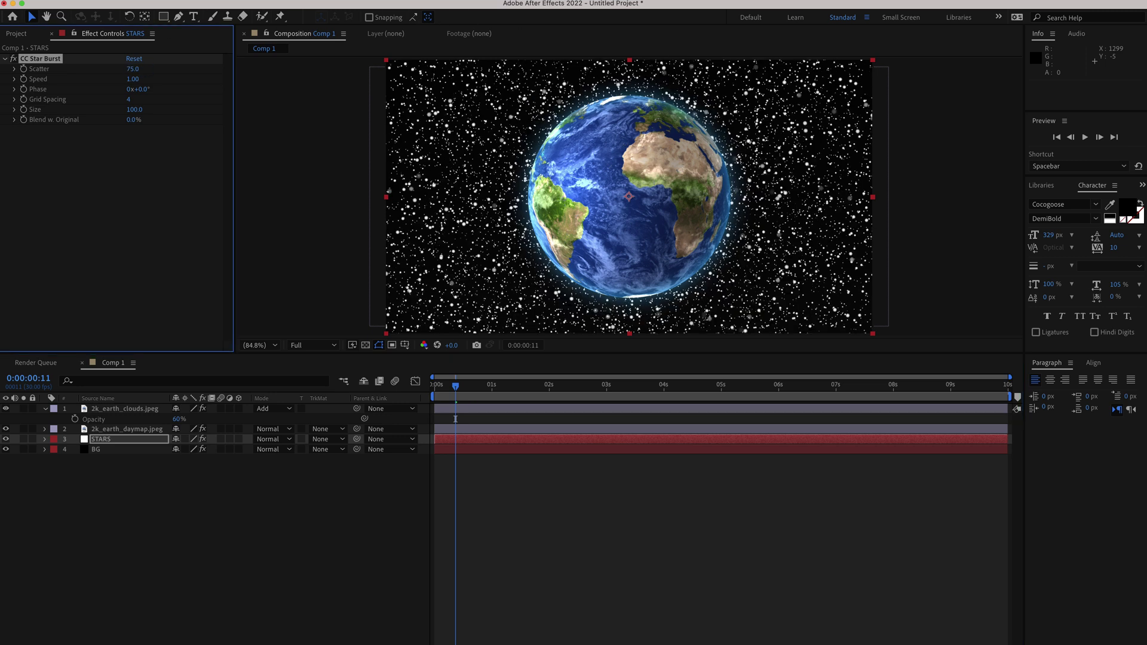
{"action": "left_click", "coordinate": [133, 79]}
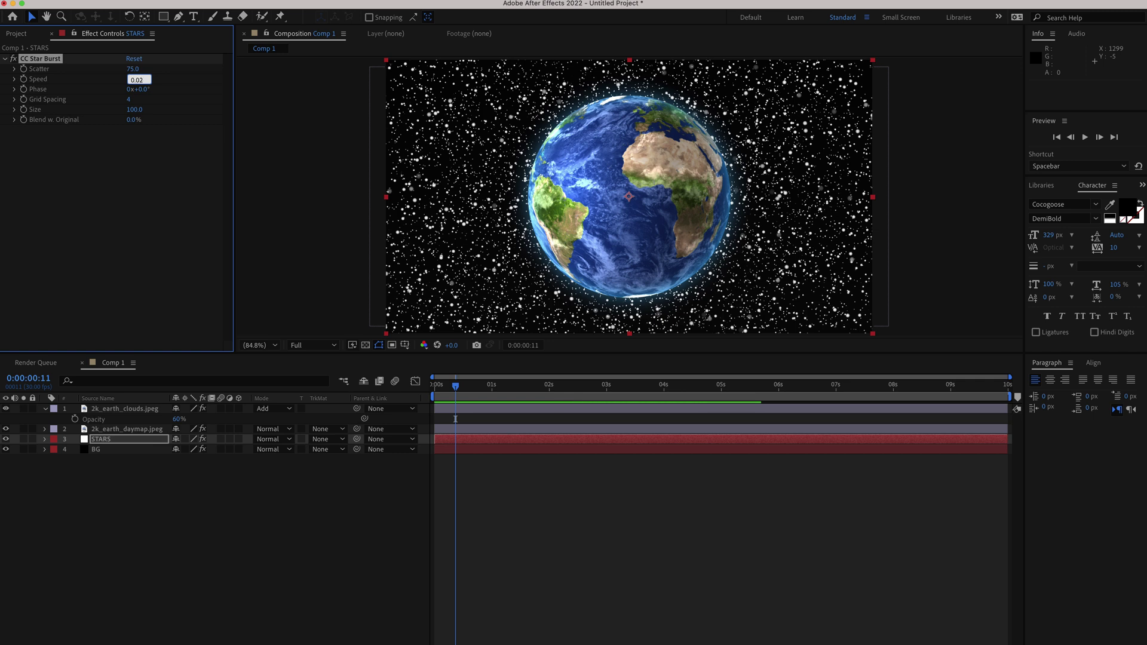
{"action": "key", "text": "Return"}
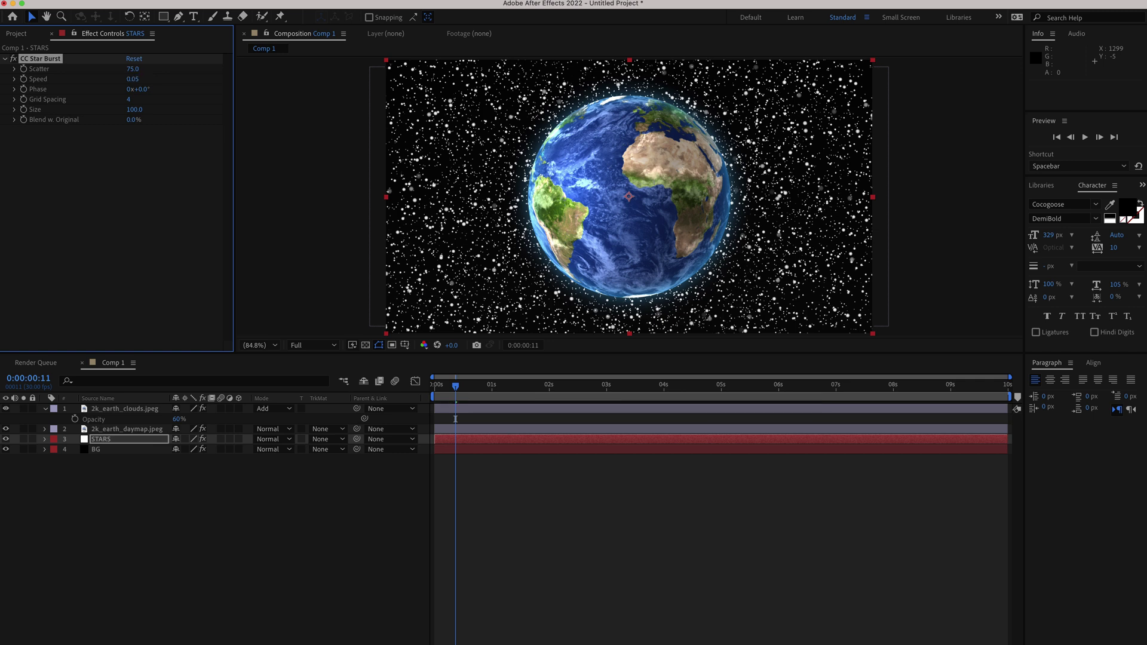
{"action": "left_click", "coordinate": [130, 100]}
{"action": "type", "text": "7"}
{"action": "key", "text": "Return"}
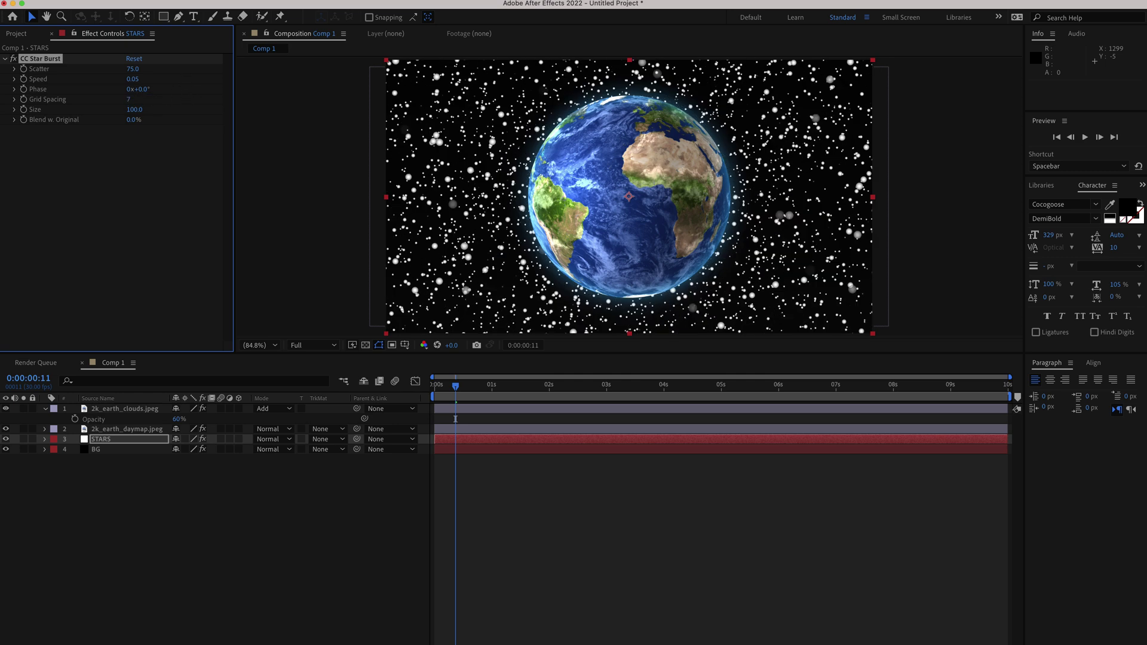
{"action": "left_click", "coordinate": [134, 110]}
{"action": "type", "text": "20"}
{"action": "key", "text": "Return"}
Scrub to 0:00:03:11 and play the star field from there to check its motion
{"action": "left_click_drag", "start_coordinate": [456, 386], "coordinate": [627, 387]}
{"action": "key", "text": "space"}
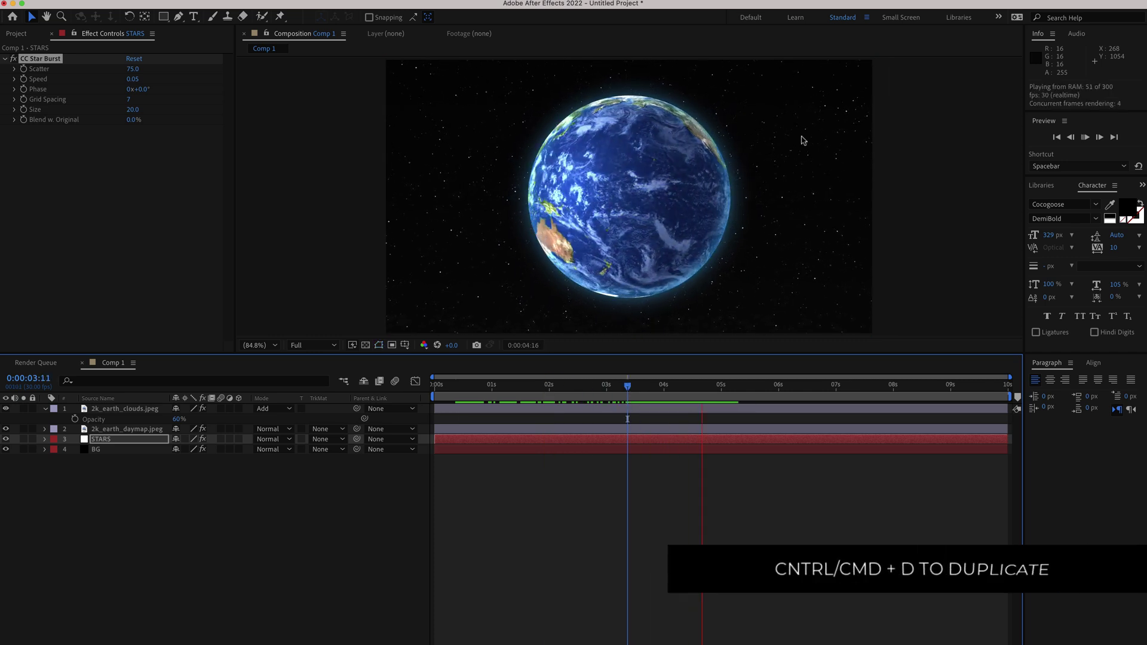
{"action": "key", "text": "space"}
{"action": "left_click", "coordinate": [206, 535]}
Duplicate the STARS layer, scrub to 0:00:00:21, and set the copy's scatter to 100
{"action": "left_click", "coordinate": [114, 442]}
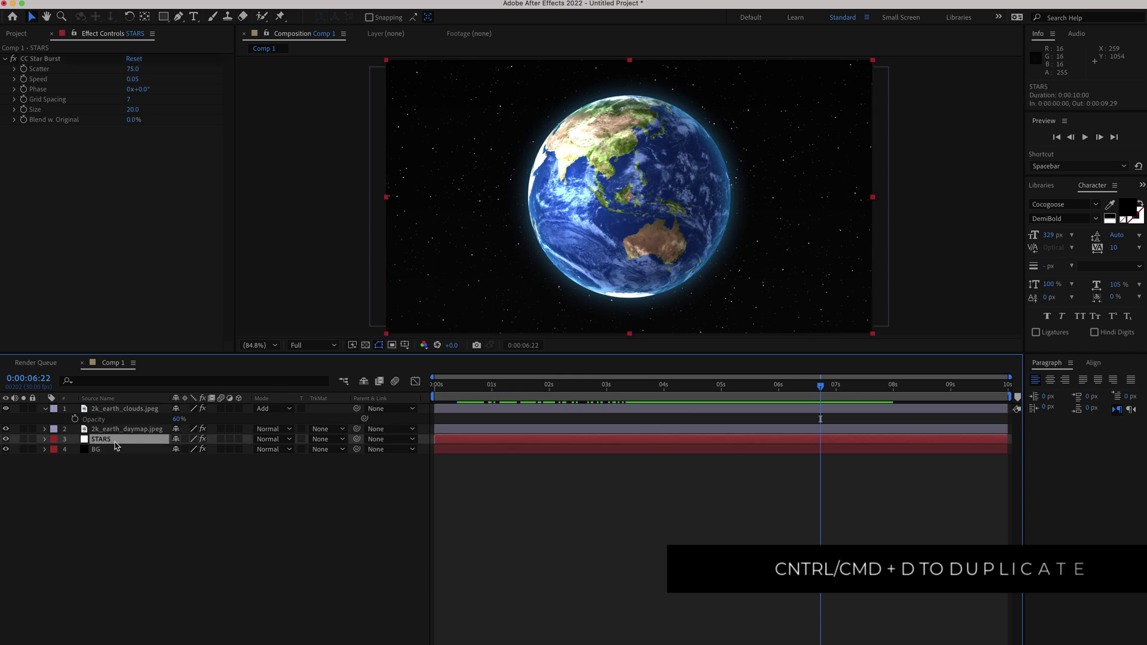
{"action": "key", "text": "super+d"}
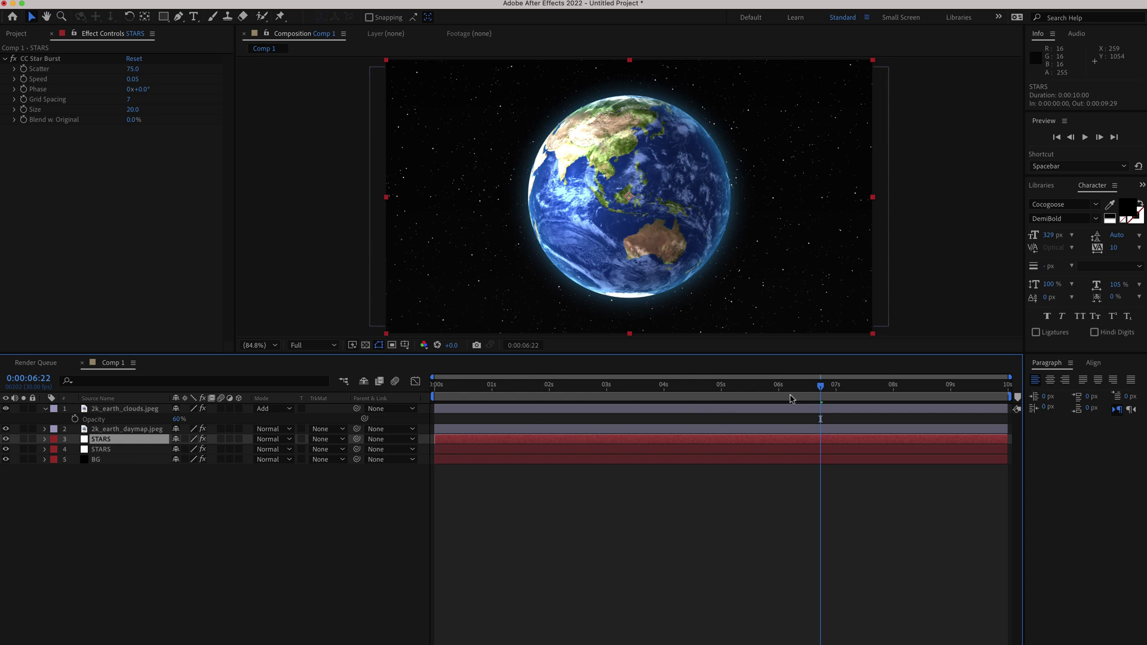
{"action": "left_click_drag", "start_coordinate": [818, 389], "coordinate": [472, 394]}
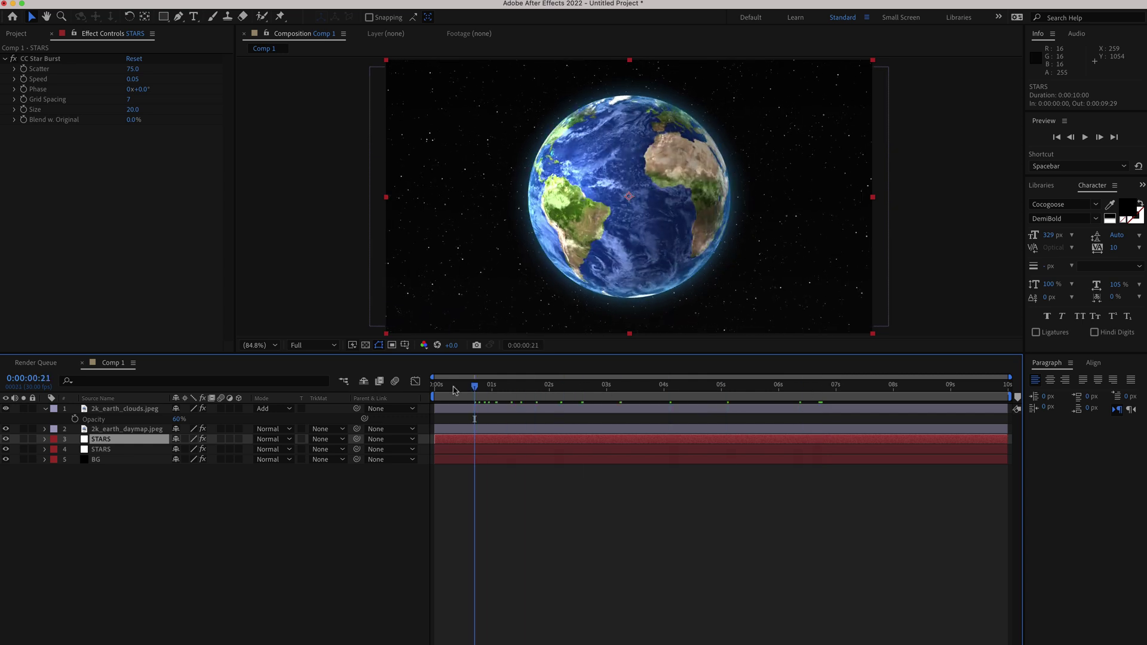
{"action": "left_click", "coordinate": [133, 70]}
{"action": "type", "text": "100"}
{"action": "key", "text": "Return"}
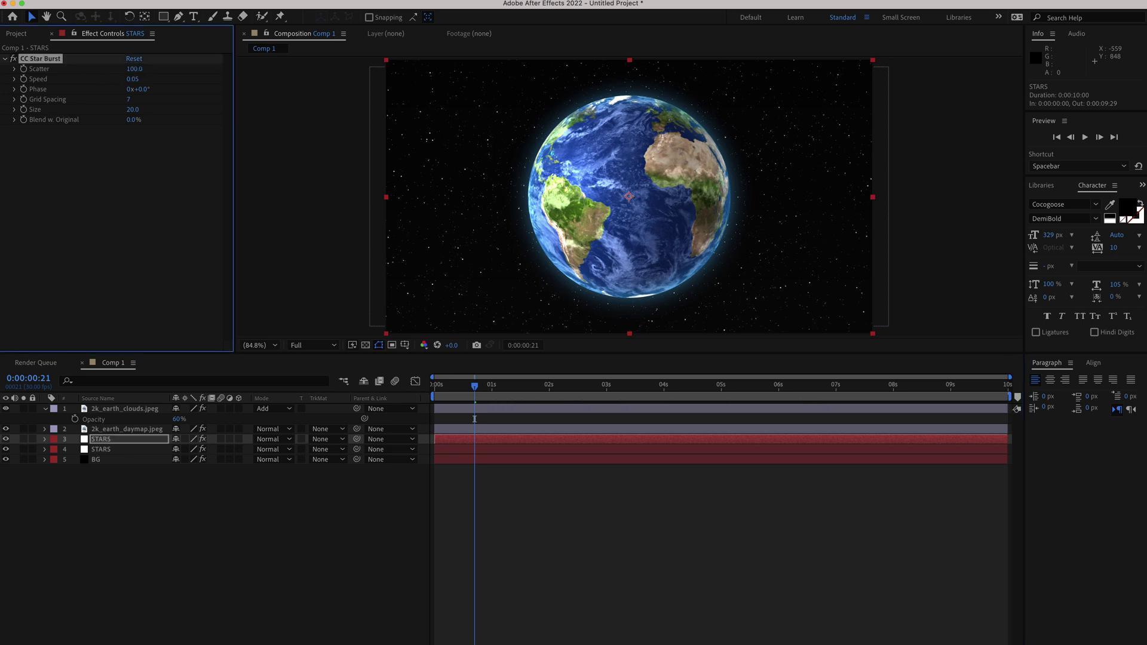
Set the upper STARS layer's grid spacing to 2, preview the stars and return to 0:00:00:00
{"action": "left_click", "coordinate": [129, 100]}
{"action": "type", "text": "2"}
{"action": "key", "text": "Return"}
{"action": "left_click_drag", "start_coordinate": [474, 391], "coordinate": [579, 385]}
{"action": "key", "text": "space"}
{"action": "key", "text": "Home"}
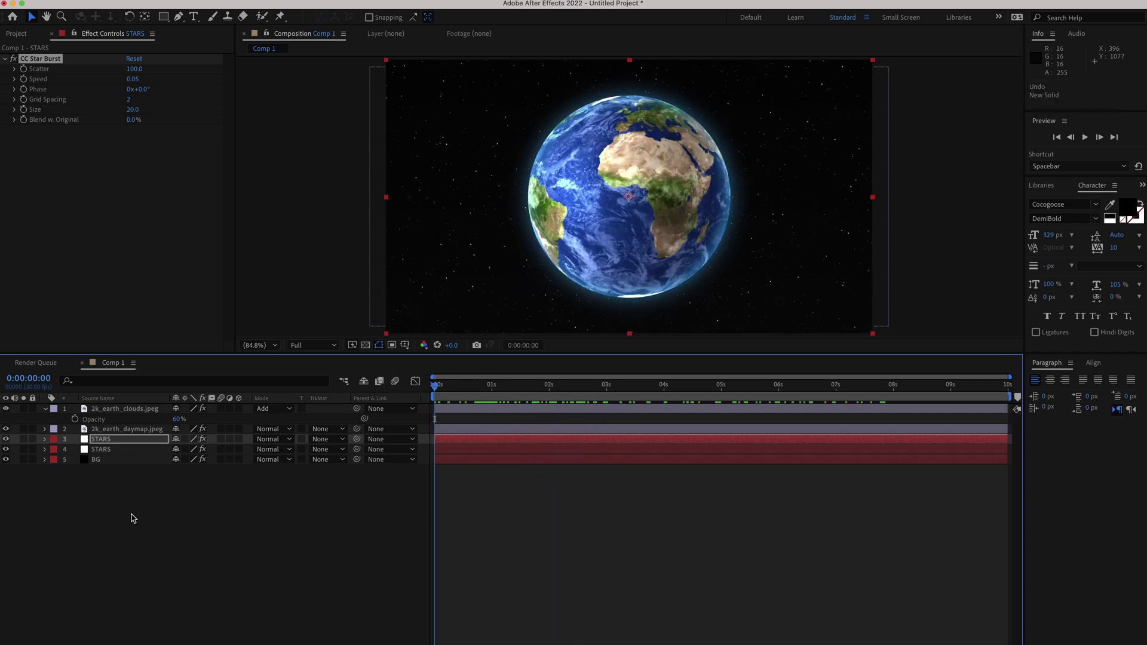
{"action": "right_click", "coordinate": [133, 518]}
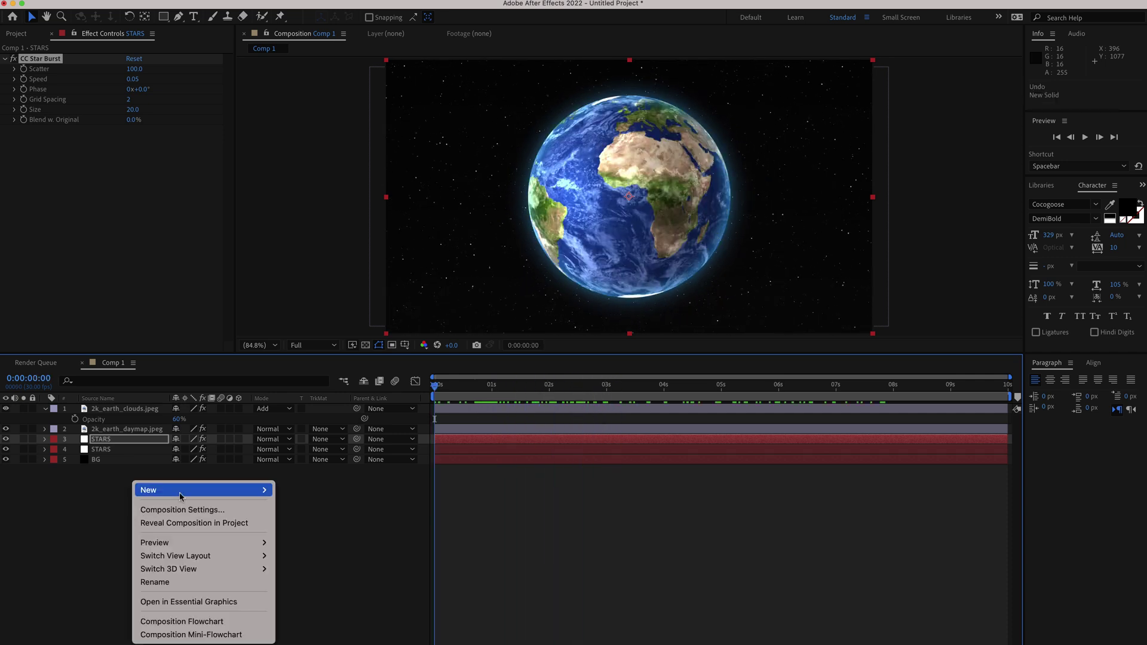
{"action": "mouse_move", "coordinate": [183, 494]}
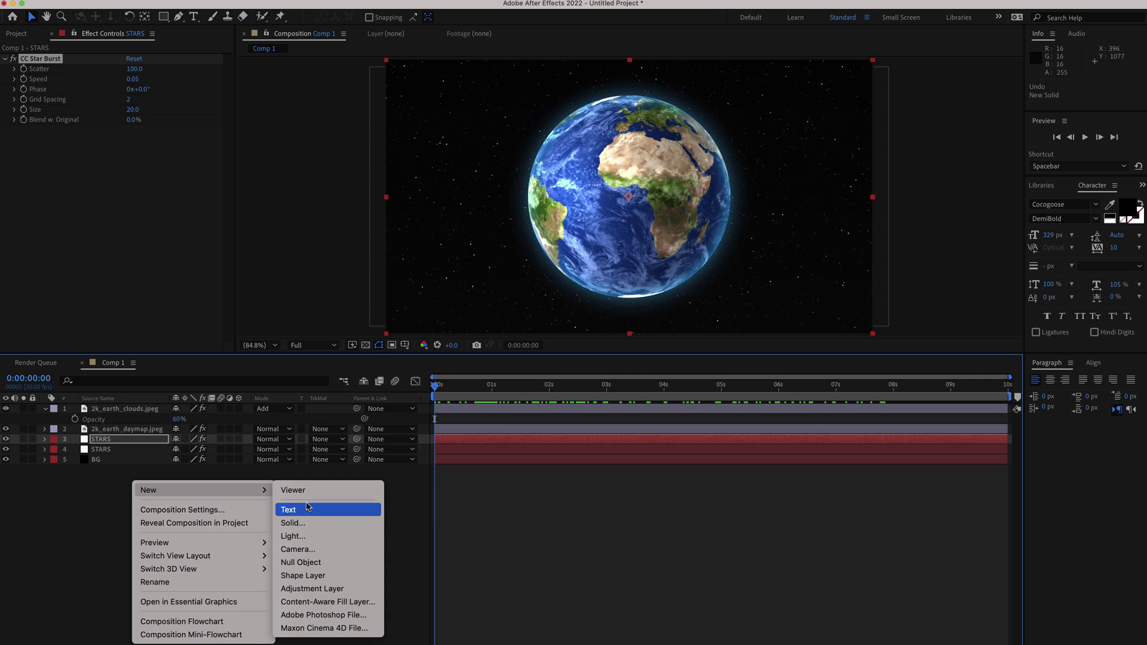
{"action": "left_click", "coordinate": [305, 523]}
{"action": "type", "text": "FLARE"}
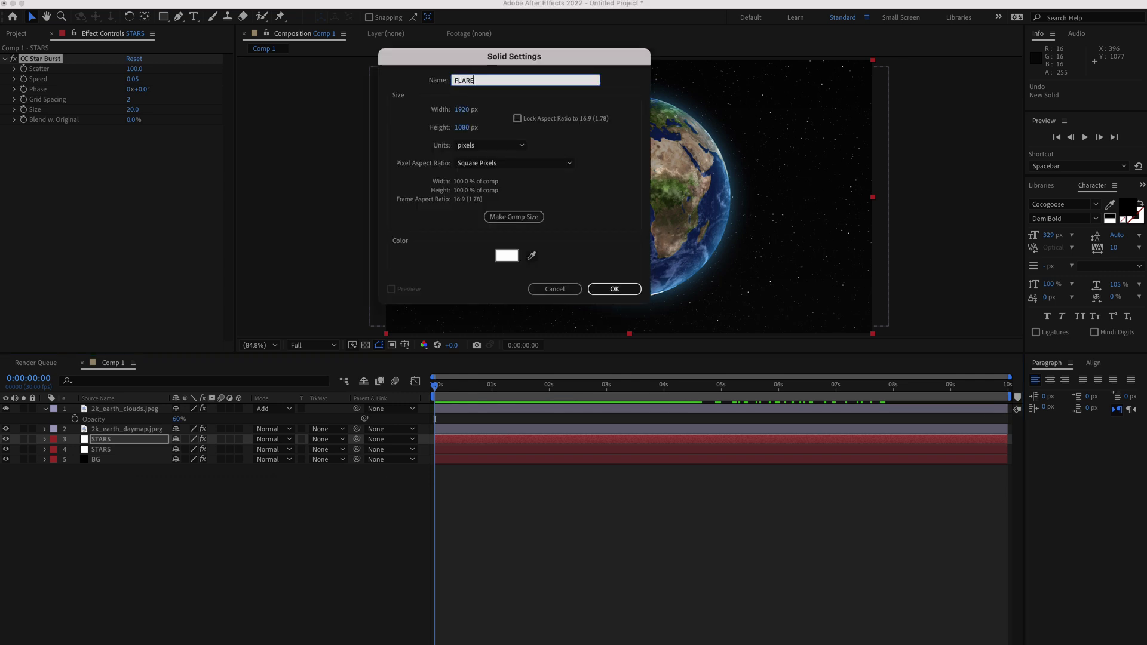
{"action": "left_click", "coordinate": [507, 256]}
{"action": "left_click", "coordinate": [91, 153]}
{"action": "left_click_drag", "start_coordinate": [90, 153], "coordinate": [77, 226]}
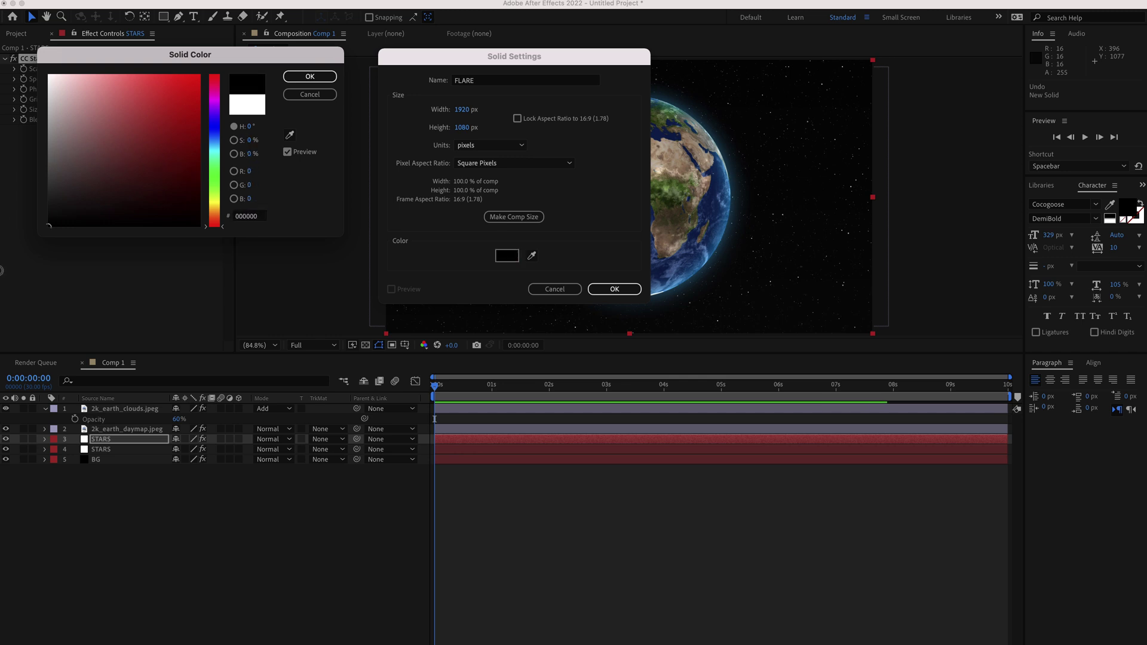
{"action": "left_click", "coordinate": [310, 76]}
{"action": "left_click", "coordinate": [613, 289]}
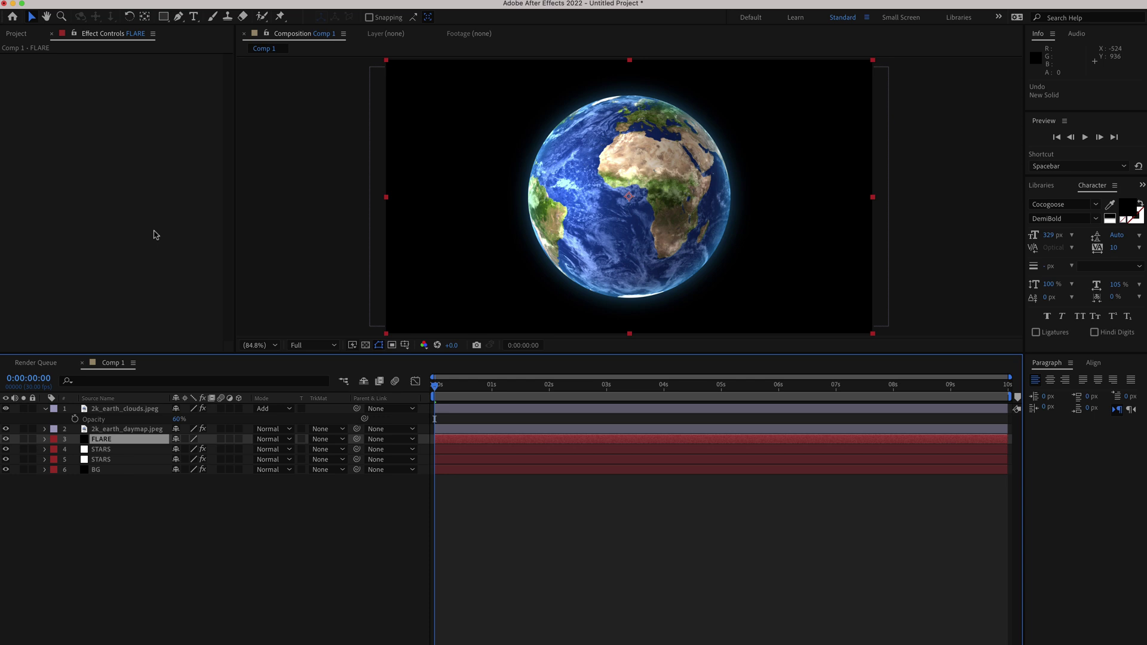
Apply the Lens Flare and Tritone effects to the FLARE layer, using the searches "le" and "tri"
{"action": "key", "text": "ctrl+space"}
{"action": "type", "text": "le"}
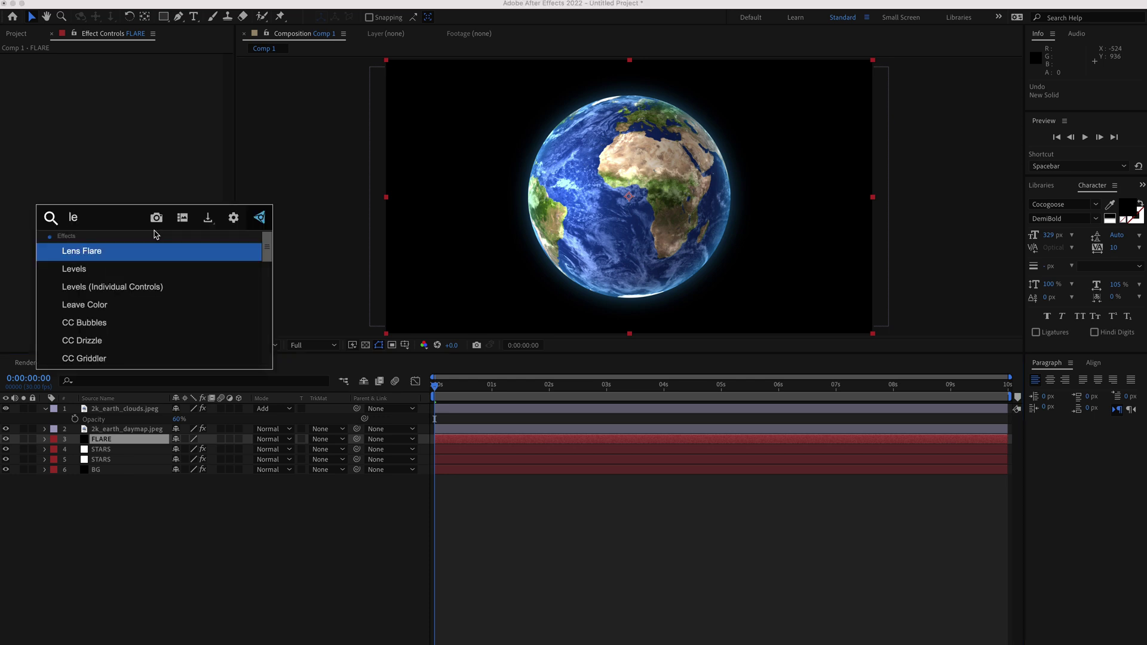
{"action": "key", "text": "Return"}
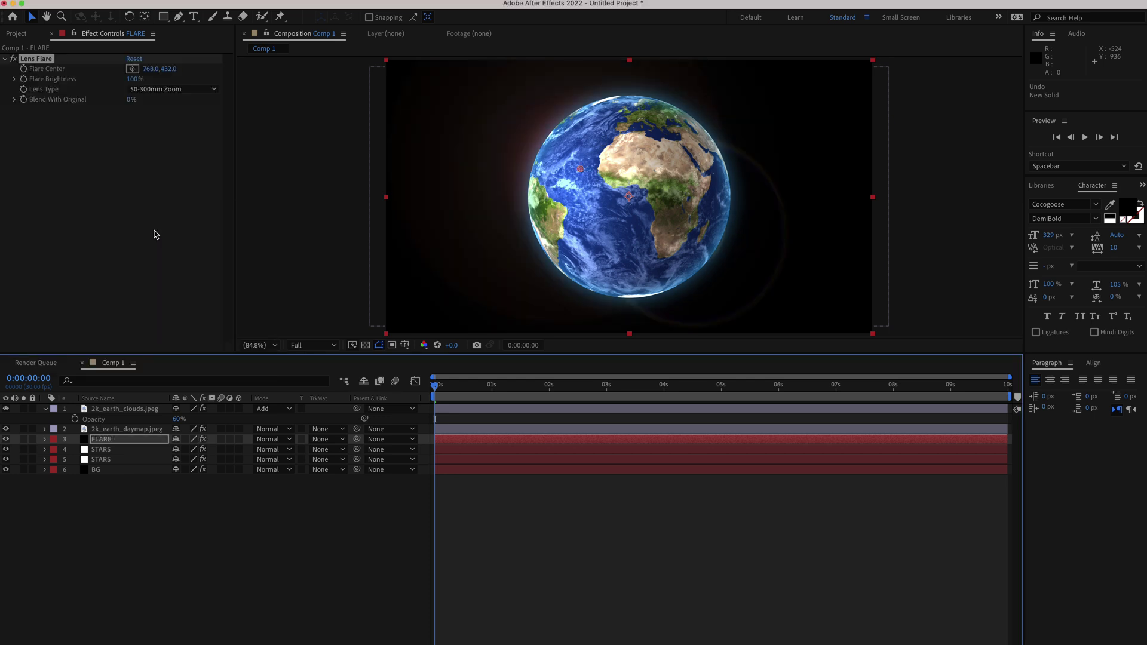
{"action": "key", "text": "ctrl+space"}
{"action": "type", "text": "tri"}
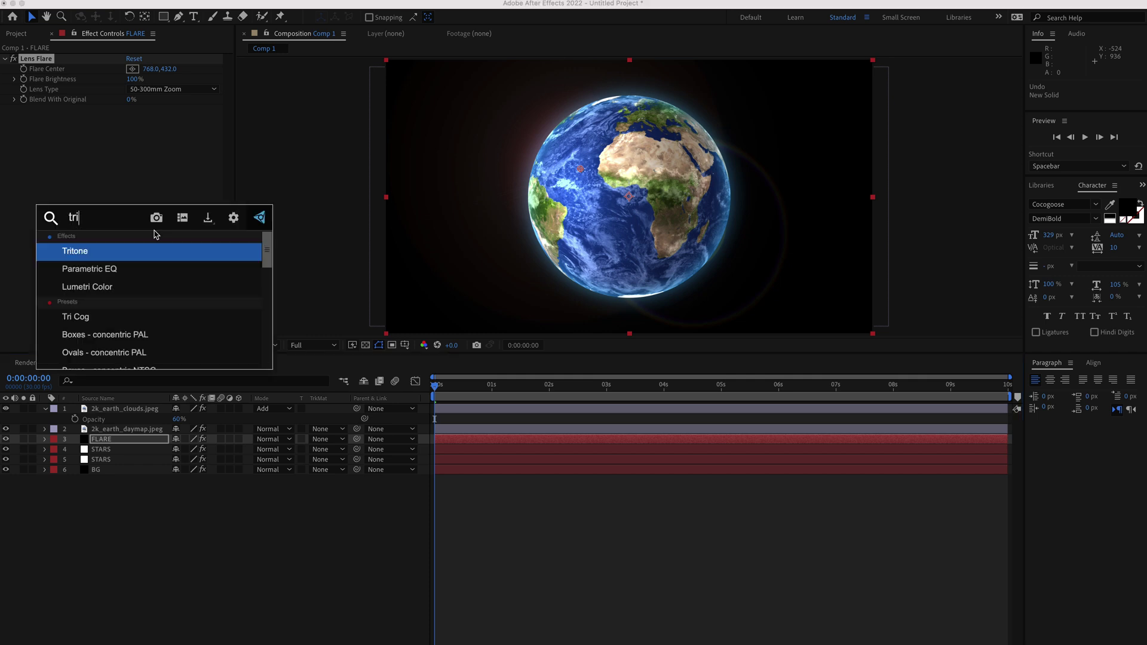
{"action": "key", "text": "Return"}
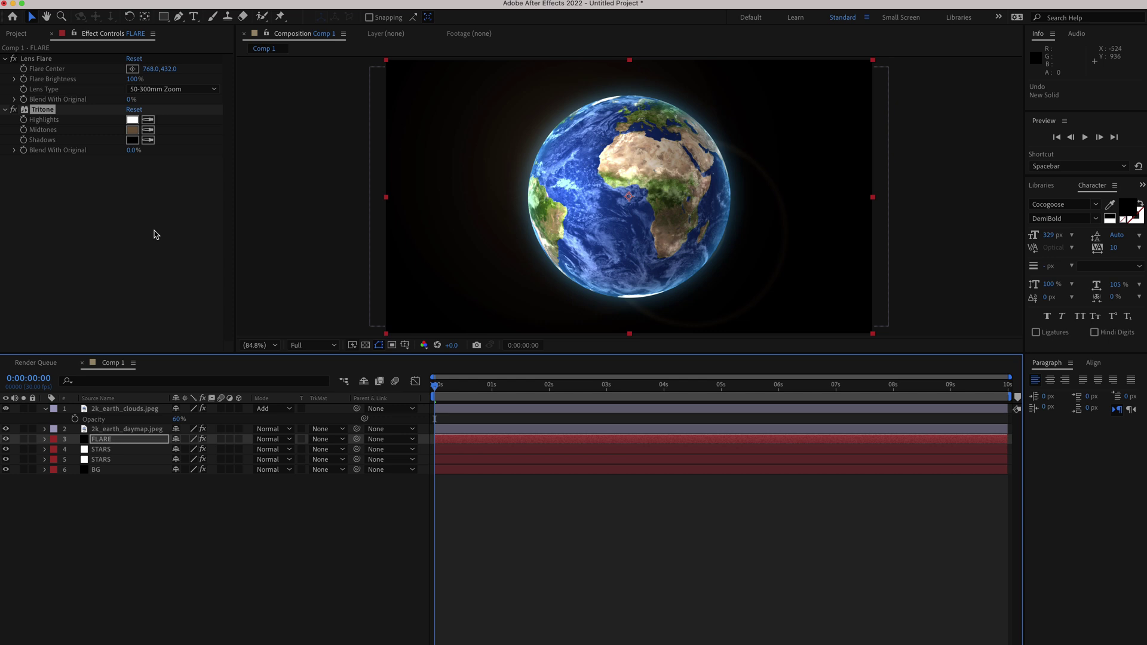
Find the Turbulent Displace effect with the search "tu" and add it to the FLARE layer
{"action": "key", "text": "ctrl+space"}
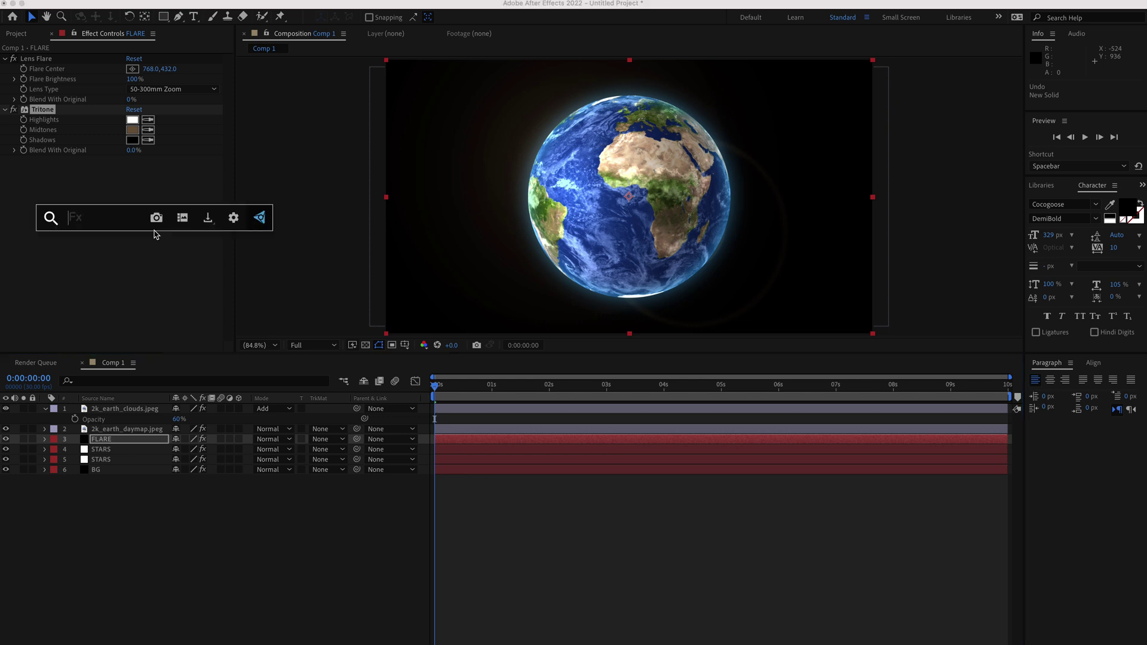
{"action": "type", "text": "tu"}
{"action": "key", "text": "Return"}
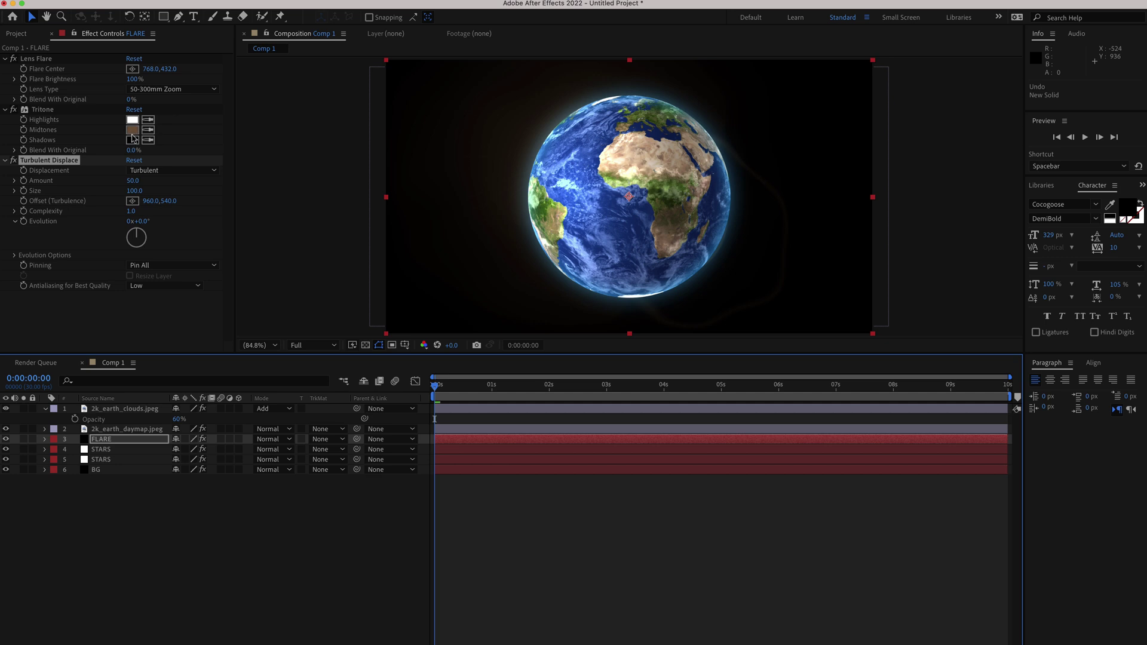
Copy colour #1C658C from the Color Hunt palette and set it as the FLARE layer's Tritone midtones in After Effects
{"action": "key", "text": "super+Tab"}
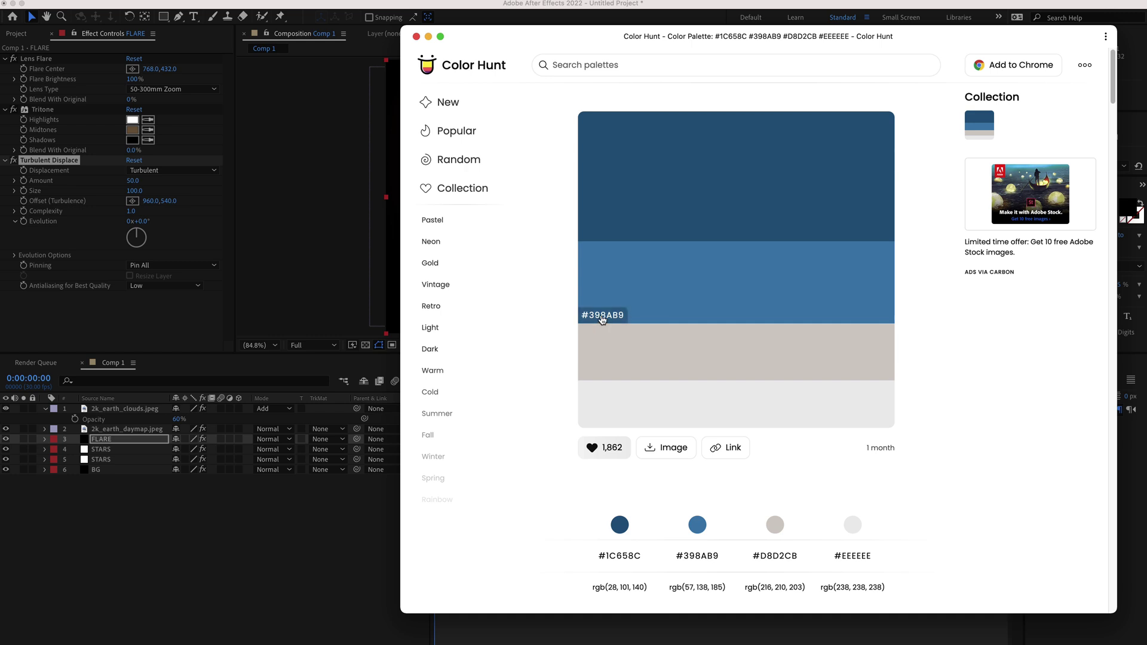
{"action": "left_click", "coordinate": [606, 241]}
{"action": "key", "text": "super+Tab"}
{"action": "left_click", "coordinate": [132, 130]}
{"action": "key", "text": "super+v"}
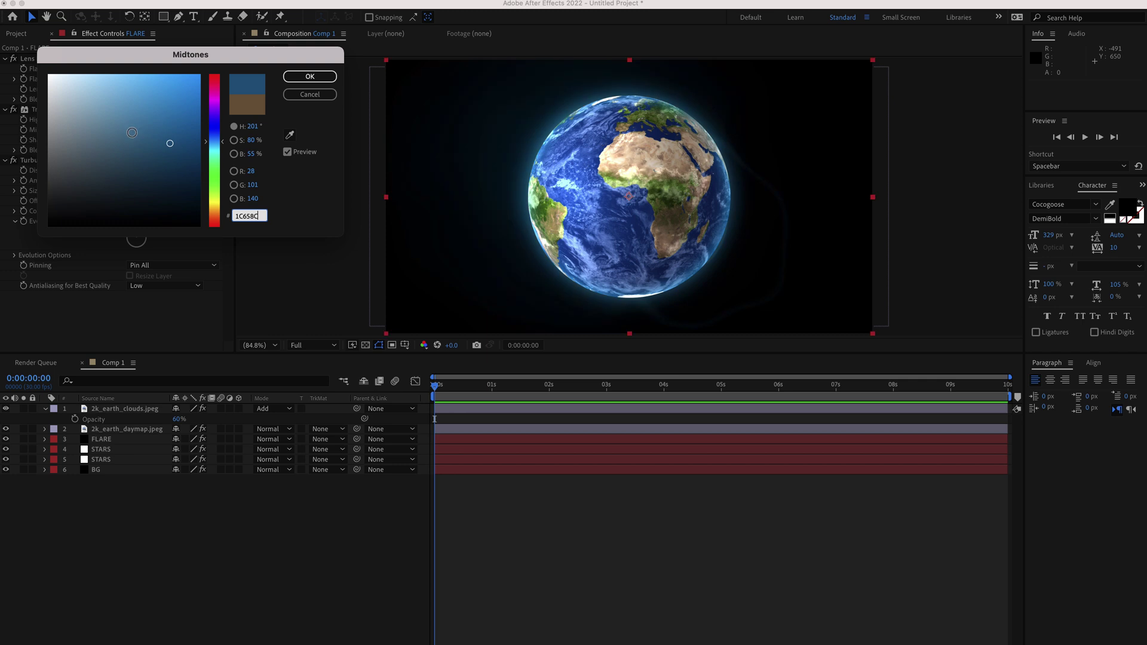
{"action": "left_click", "coordinate": [304, 77]}
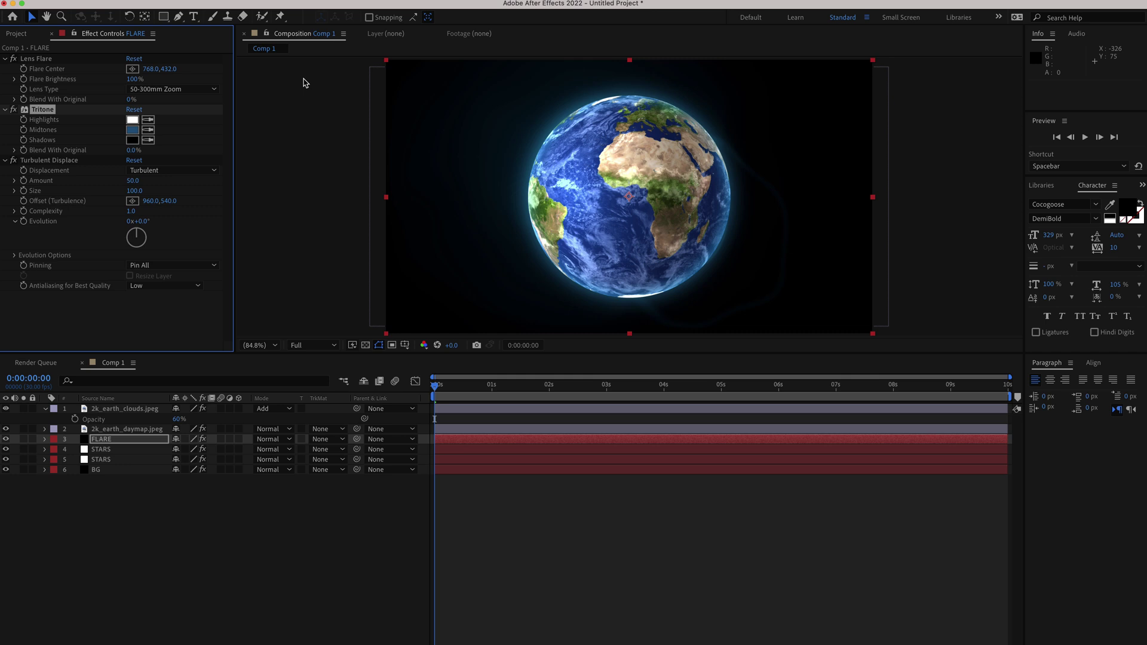
Set the FLARE layer's Turbulent Displace amount to 550 and size to 30
{"action": "left_click", "coordinate": [133, 182]}
{"action": "type", "text": "550"}
{"action": "key", "text": "Return"}
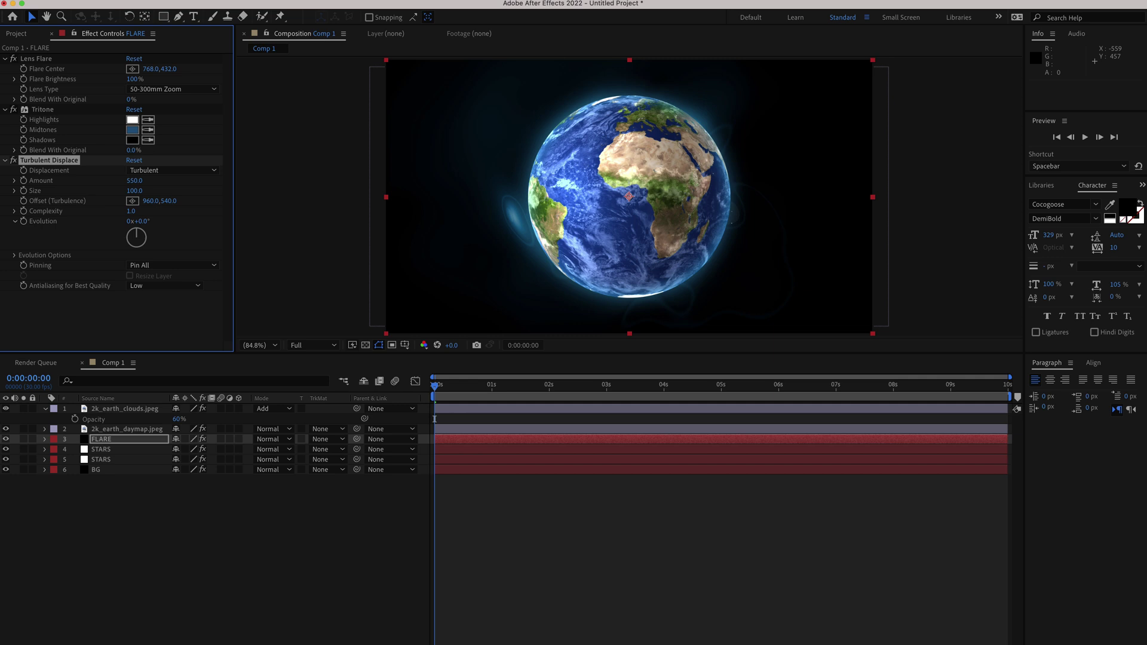
{"action": "left_click", "coordinate": [134, 191]}
{"action": "type", "text": "30"}
{"action": "key", "text": "Return"}
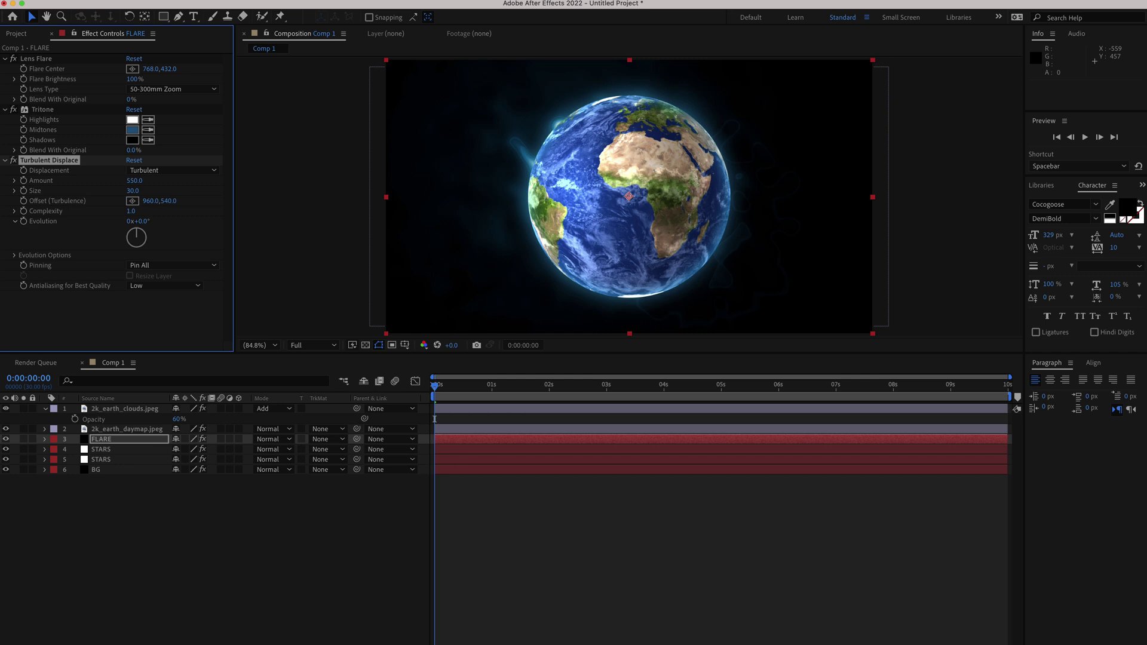
Change the Turbulent Displace displacement to Turbulent Smoother and set its complexity to 10
{"action": "left_click", "coordinate": [157, 172]}
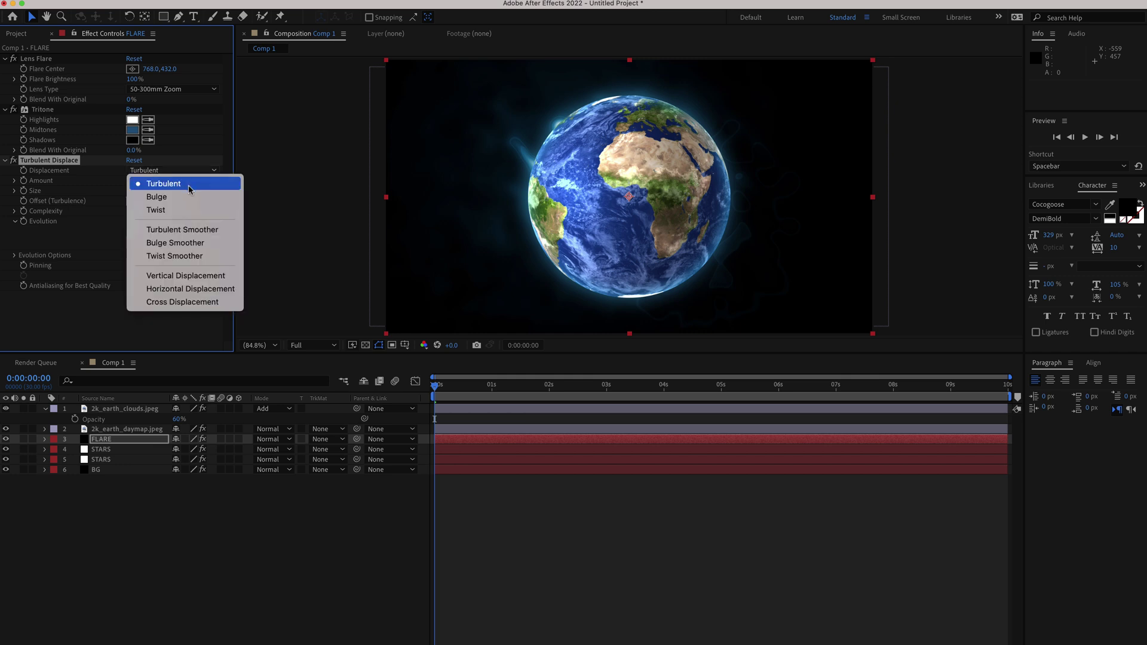
{"action": "left_click", "coordinate": [200, 230]}
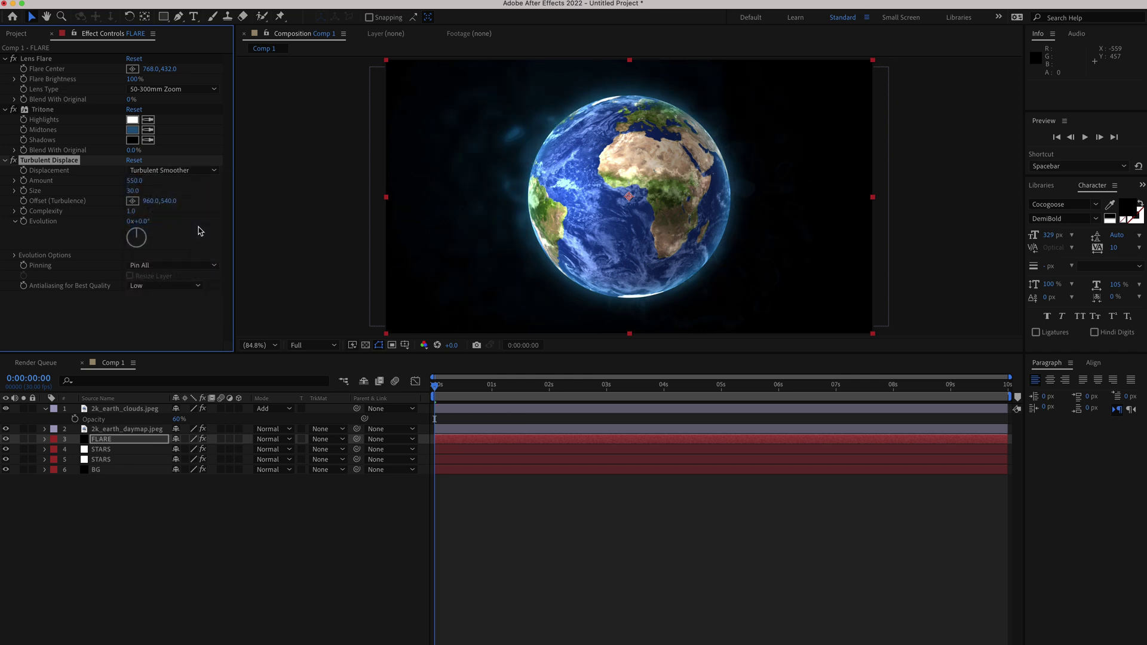
{"action": "left_click", "coordinate": [133, 212]}
{"action": "type", "text": "10"}
{"action": "key", "text": "Return"}
{"action": "left_click_drag", "start_coordinate": [435, 386], "coordinate": [395, 386]}
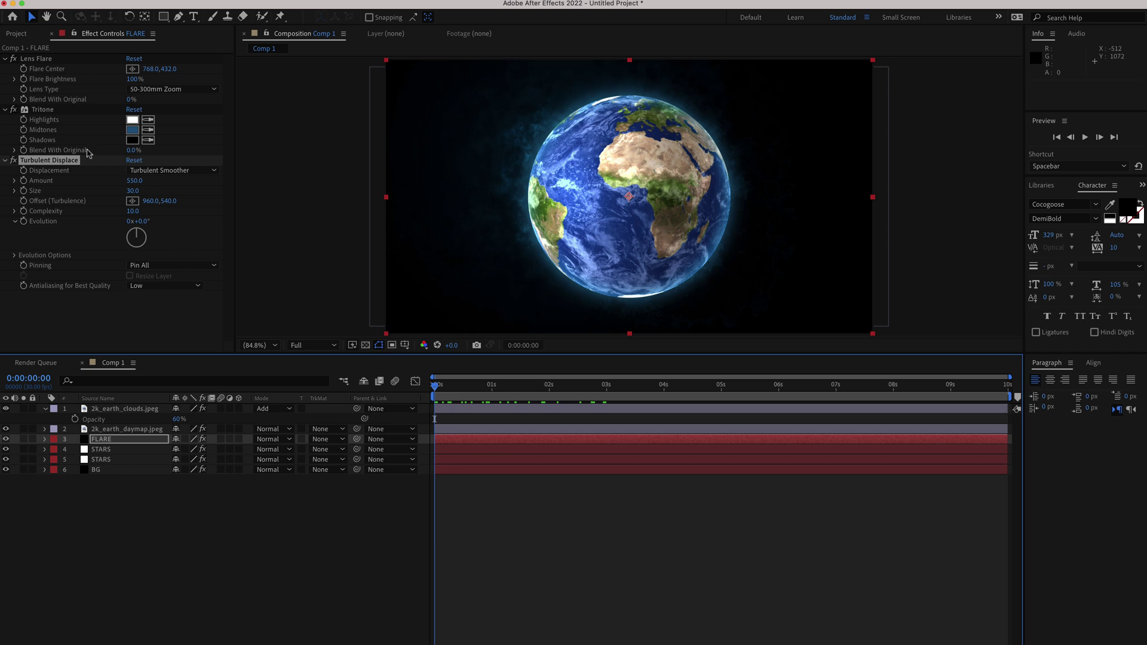
Animate the Turbulent Displace evolution with the expression time*100 and scrub through the composition to check the motion
{"action": "left_click", "coordinate": [24, 227], "text": "alt"}
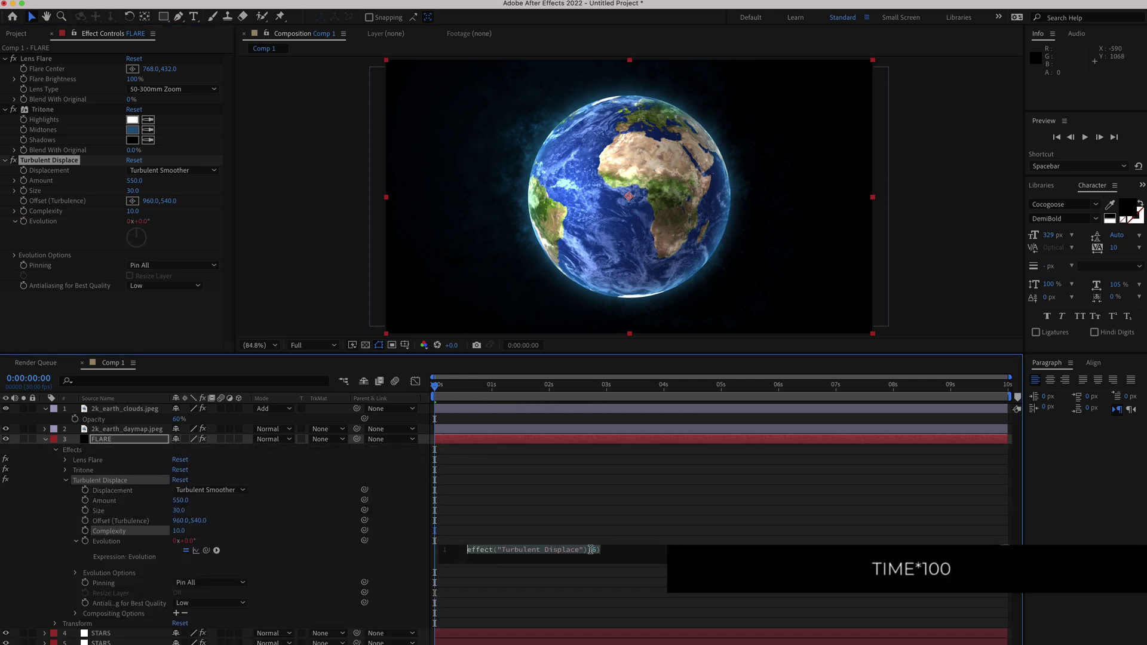
{"action": "type", "text": "time*"}
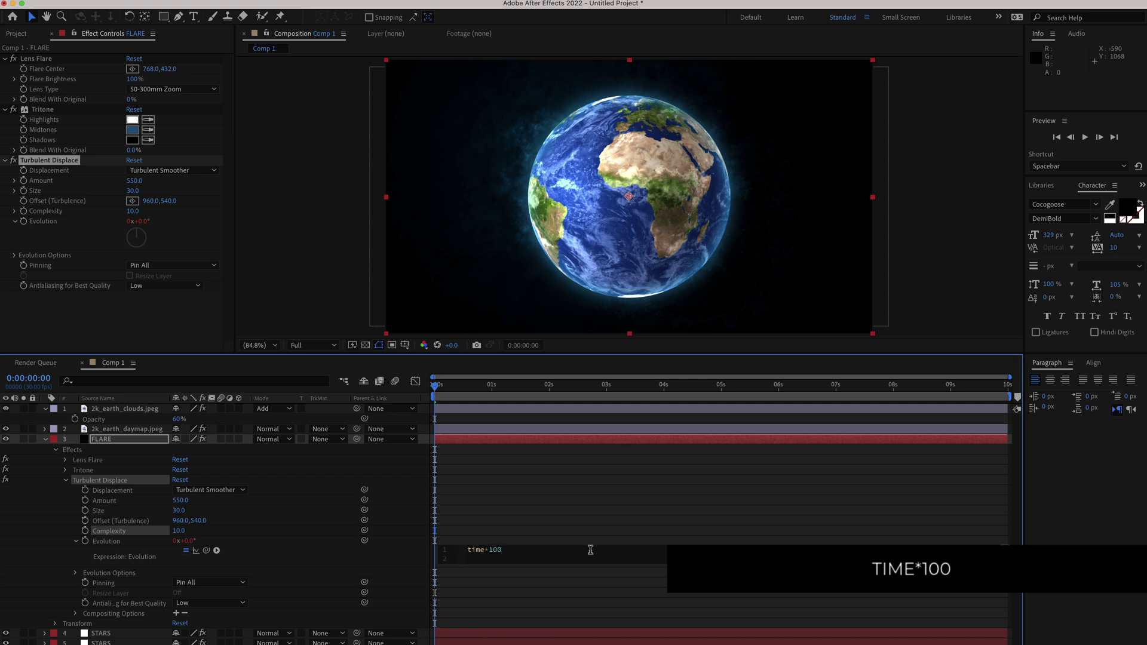
{"action": "left_click_drag", "start_coordinate": [436, 386], "coordinate": [666, 386]}
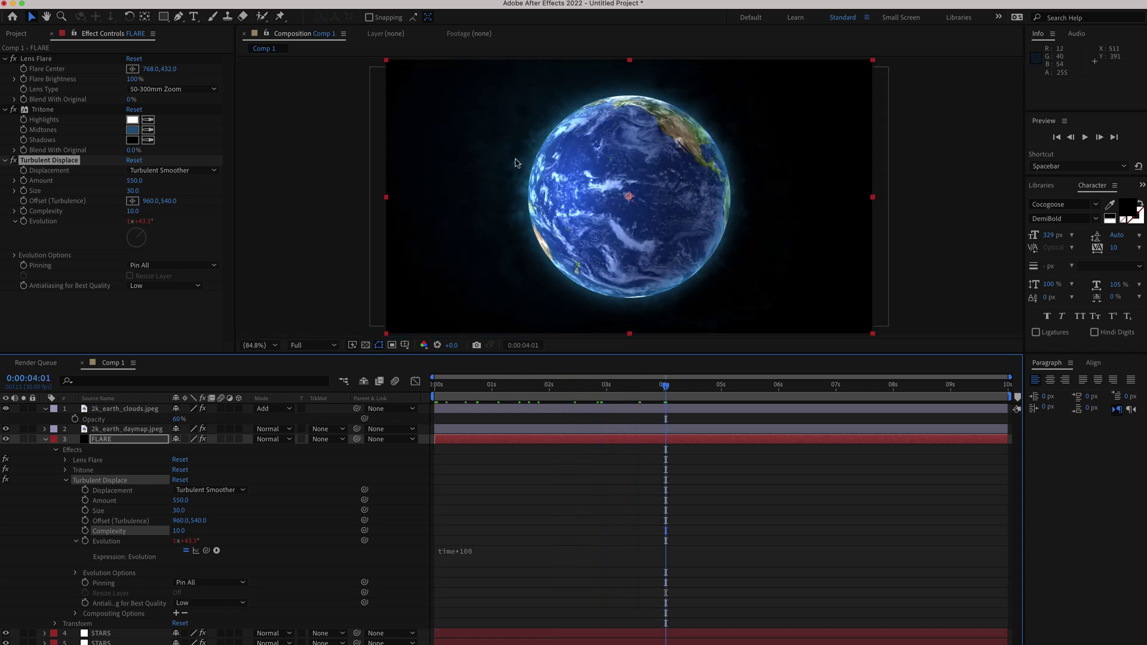
{"action": "left_click_drag", "start_coordinate": [589, 386], "coordinate": [743, 389]}
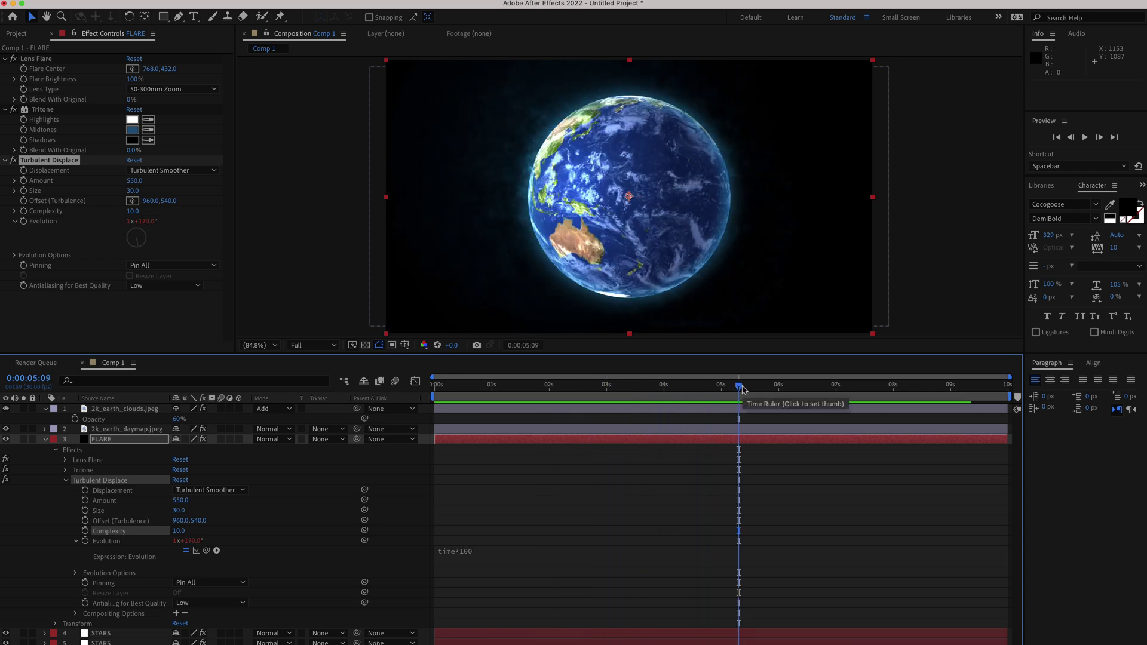
Set the FLARE layer's blending mode to Screen and its opacity to 51%, and return to 0:00:00:00
{"action": "left_click", "coordinate": [269, 440]}
{"action": "left_click", "coordinate": [306, 261]}
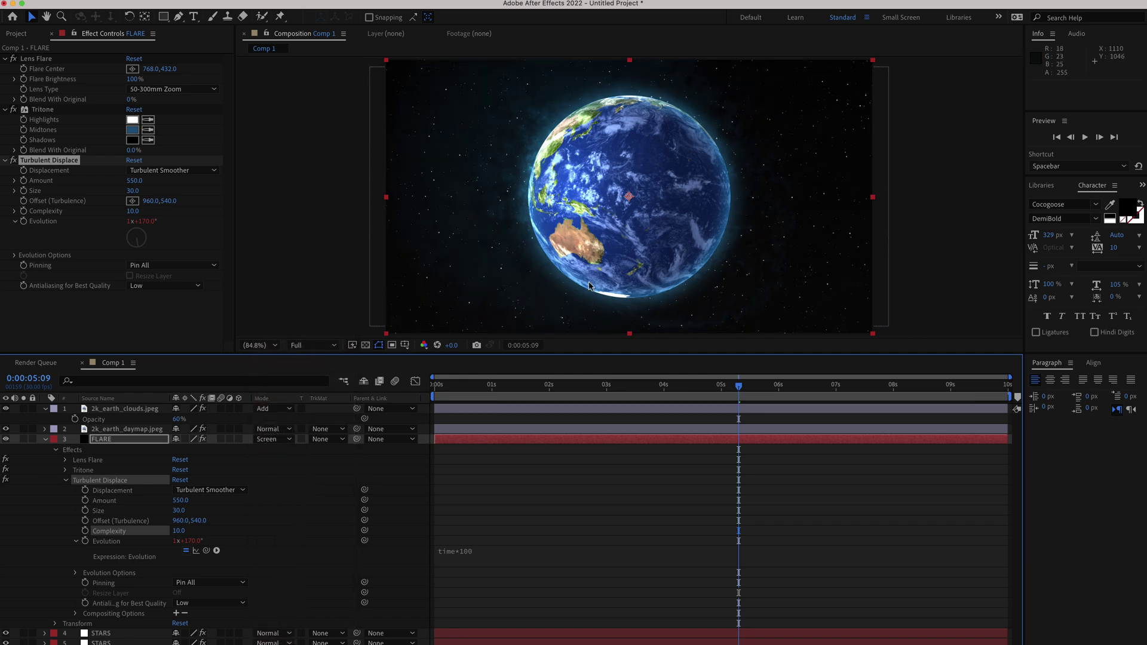
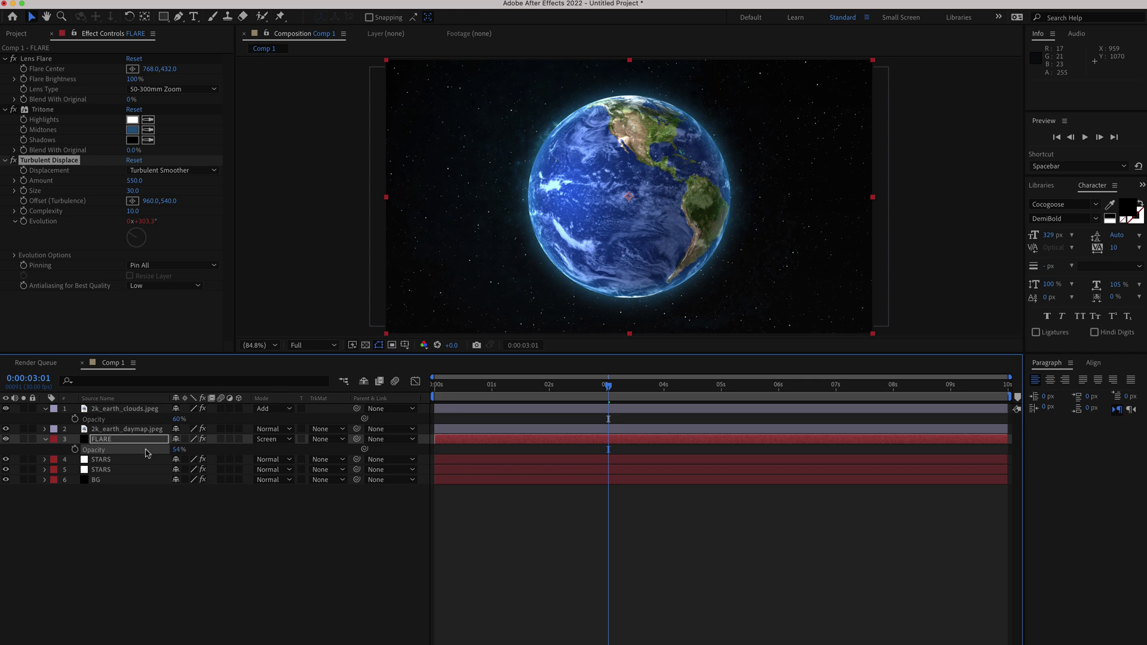
{"action": "left_click", "coordinate": [148, 453]}
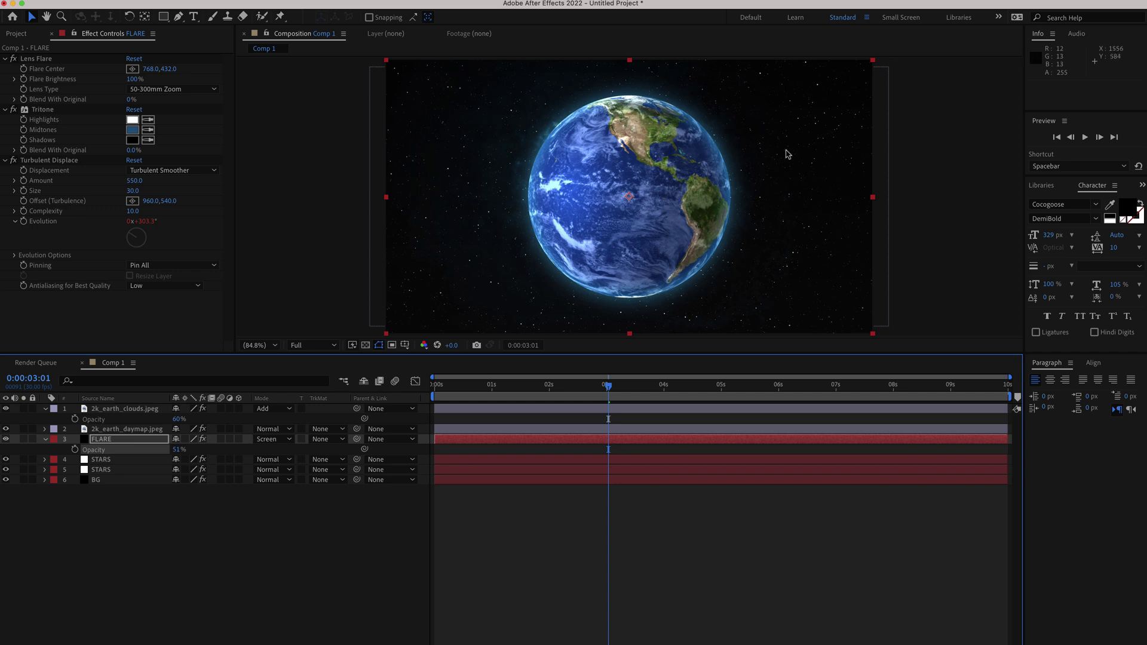
{"action": "left_click_drag", "start_coordinate": [611, 391], "coordinate": [433, 388]}
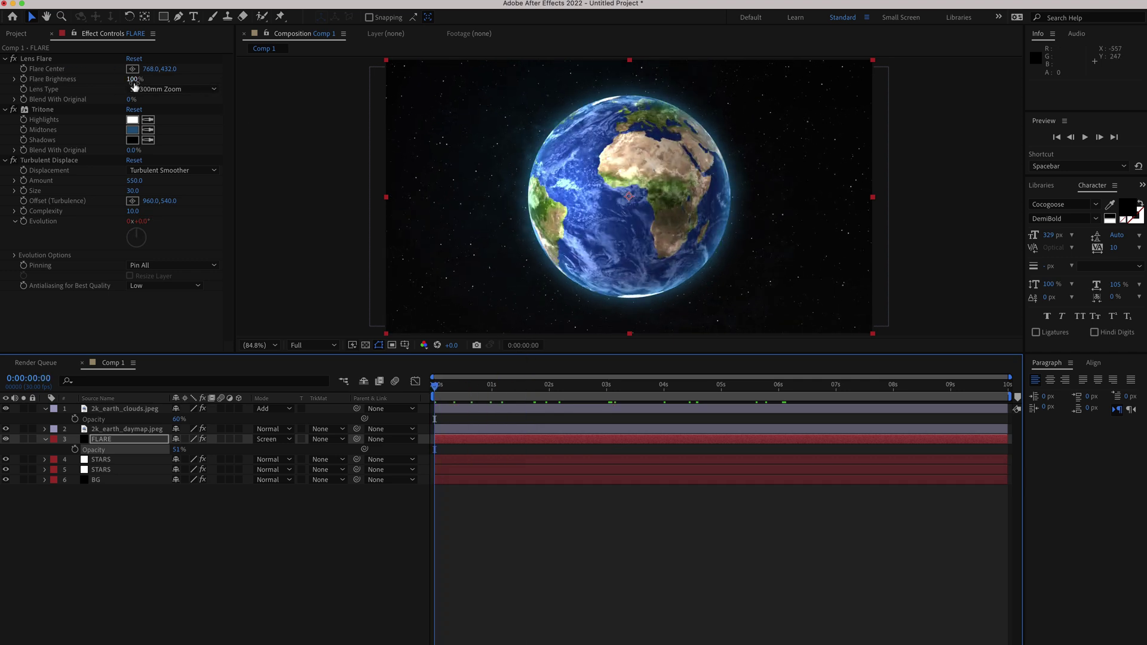
Undo a trial increase of the flare brightness, add the expression wiggle(0.2,10) to it instead and scrub the timeline
{"action": "mouse_move", "coordinate": [134, 82]}
{"action": "left_mouse_down"}
{"action": "mouse_move", "coordinate": [74, 81]}
{"action": "mouse_move", "coordinate": [169, 78]}
{"action": "mouse_move", "coordinate": [118, 80]}
{"action": "left_mouse_up"}
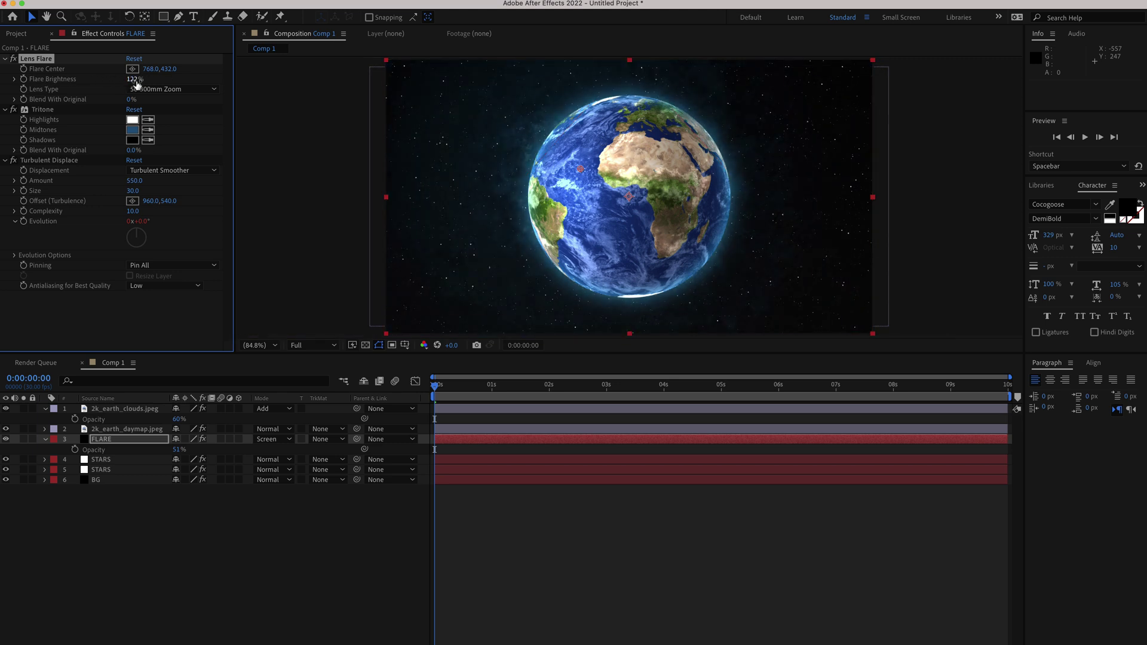
{"action": "key", "text": "super+z"}
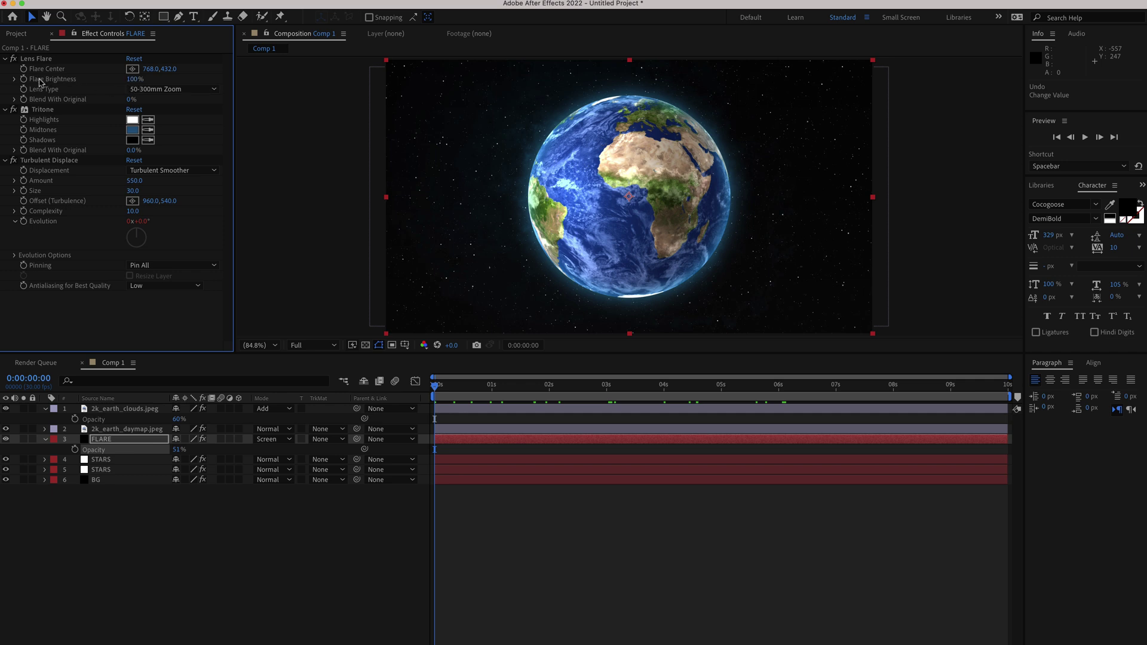
{"action": "left_click", "coordinate": [25, 83], "text": "alt"}
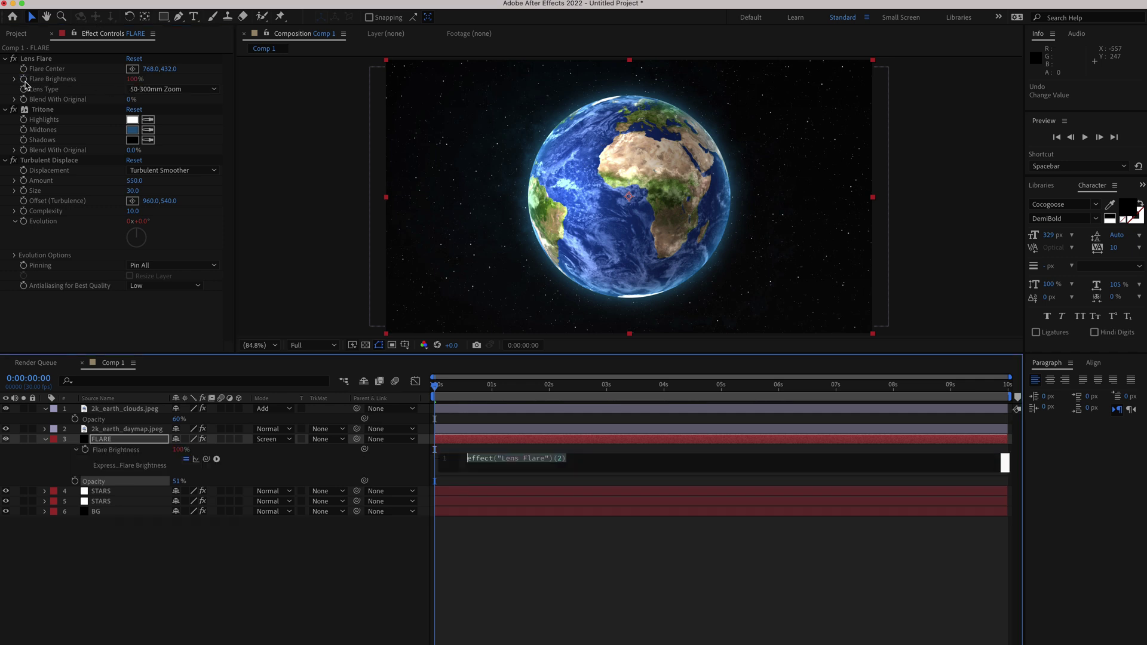
{"action": "type", "text": "wiggle"}
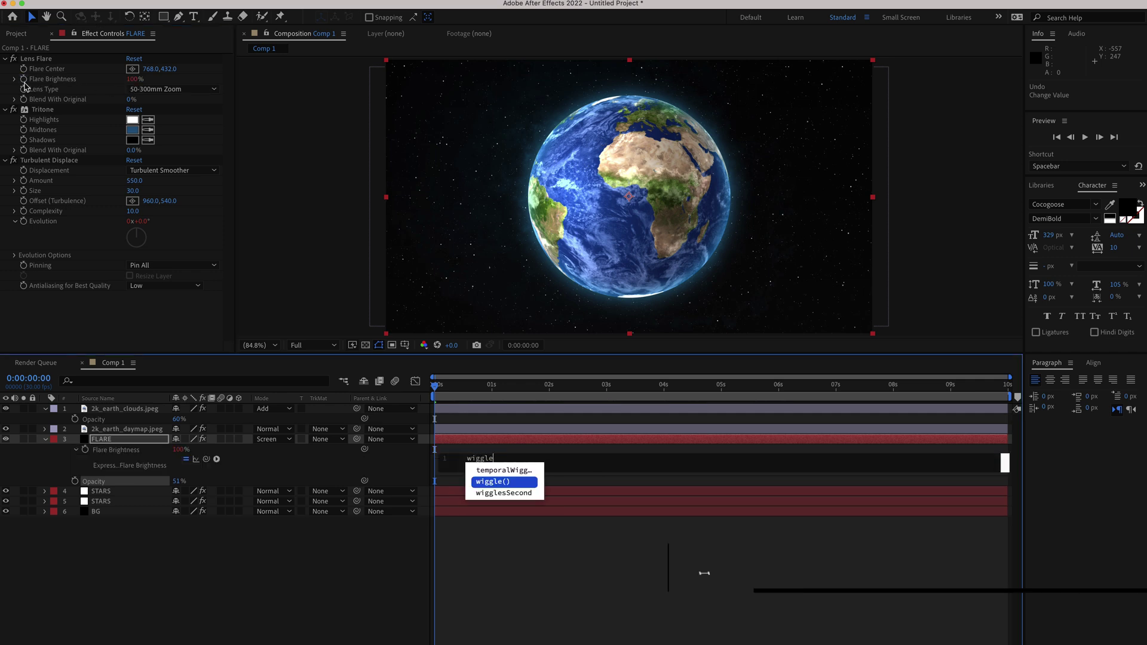
{"action": "type", "text": "(0.2,10"}
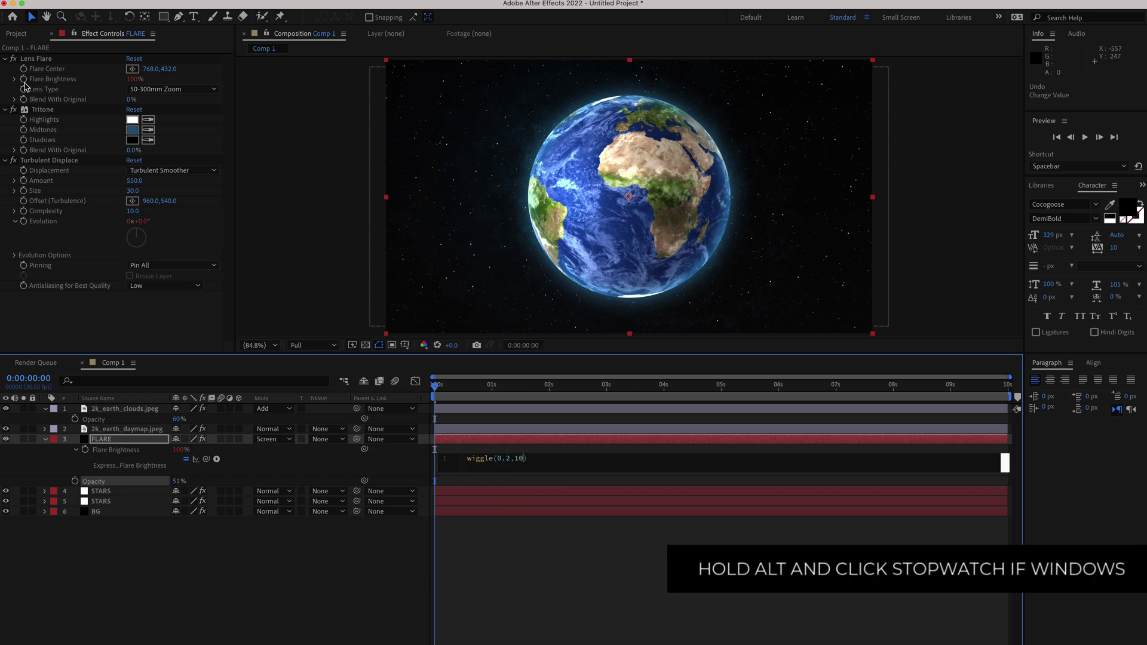
{"action": "left_click_drag", "start_coordinate": [442, 396], "coordinate": [717, 397]}
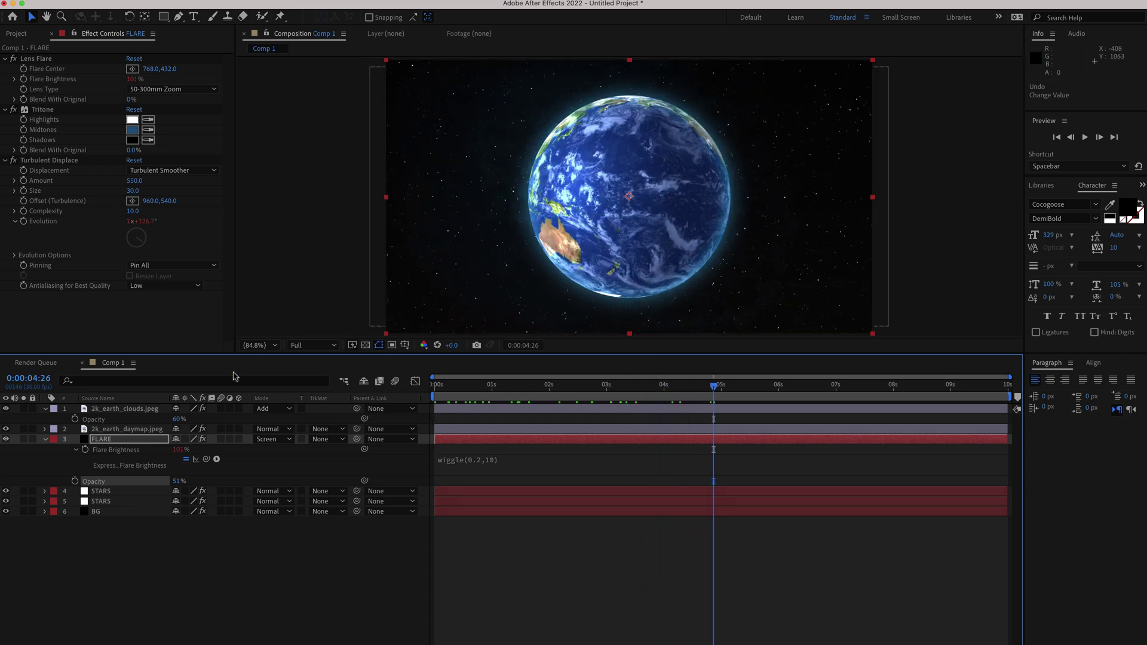
Duplicate the FLARE layer, move the copy about 328 px right and 47 px up, scale it to 110% and preview
{"action": "left_click", "coordinate": [208, 565]}
{"action": "left_click", "coordinate": [113, 441]}
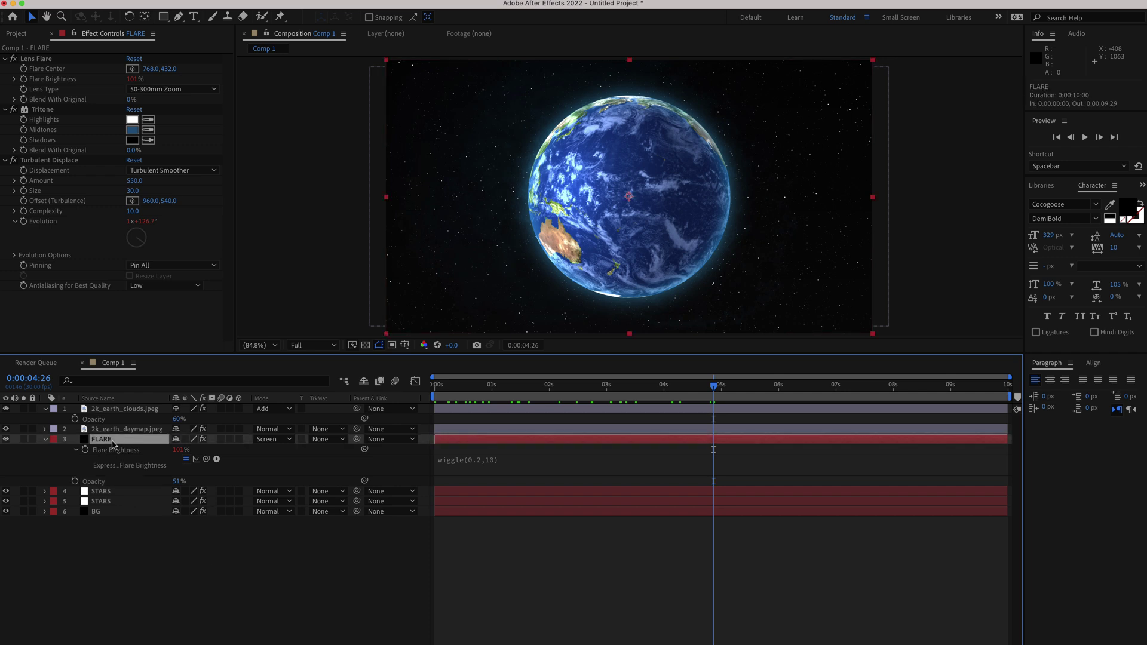
{"action": "key", "text": "super+d"}
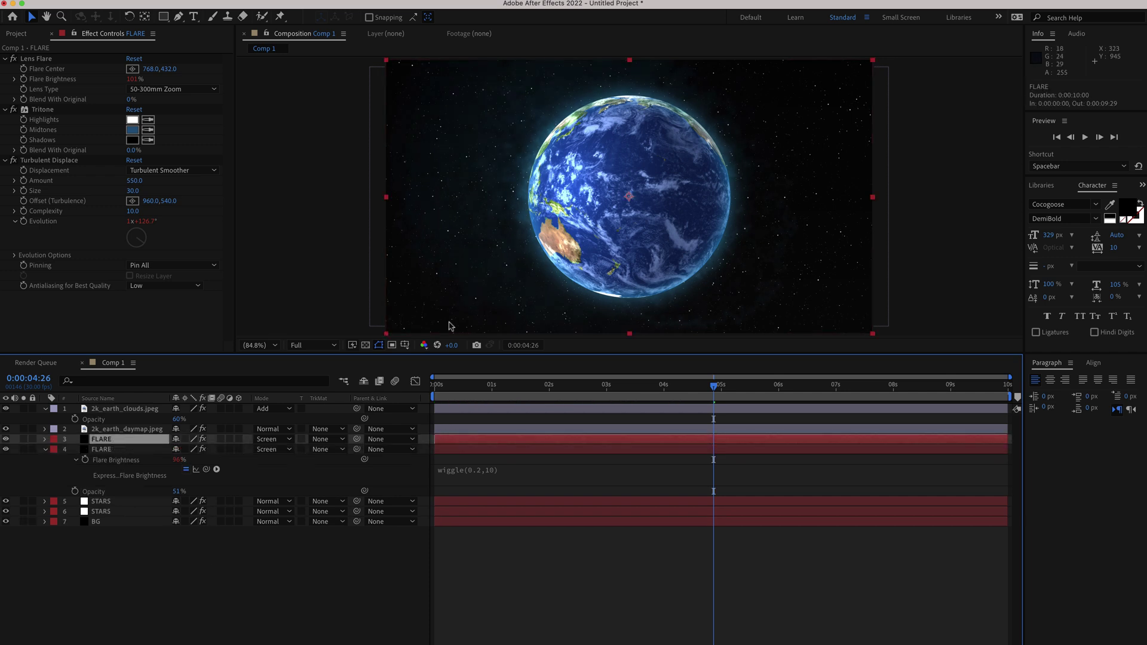
{"action": "left_click_drag", "start_coordinate": [520, 145], "coordinate": [603, 128]}
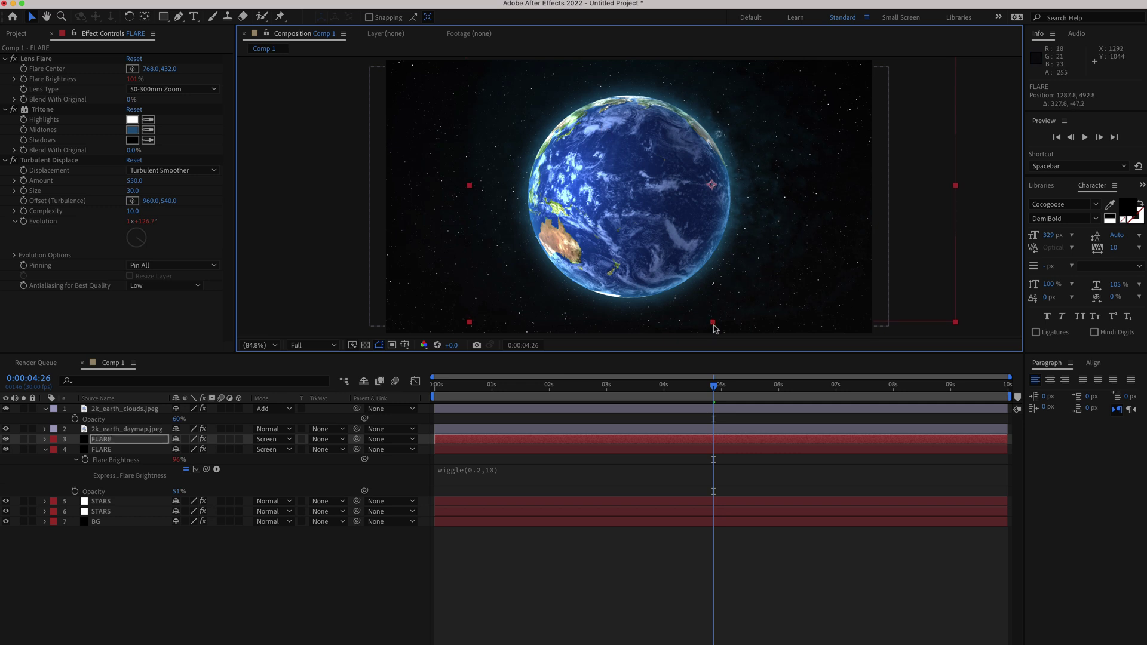
{"action": "left_click_drag", "start_coordinate": [714, 326], "coordinate": [716, 330]}
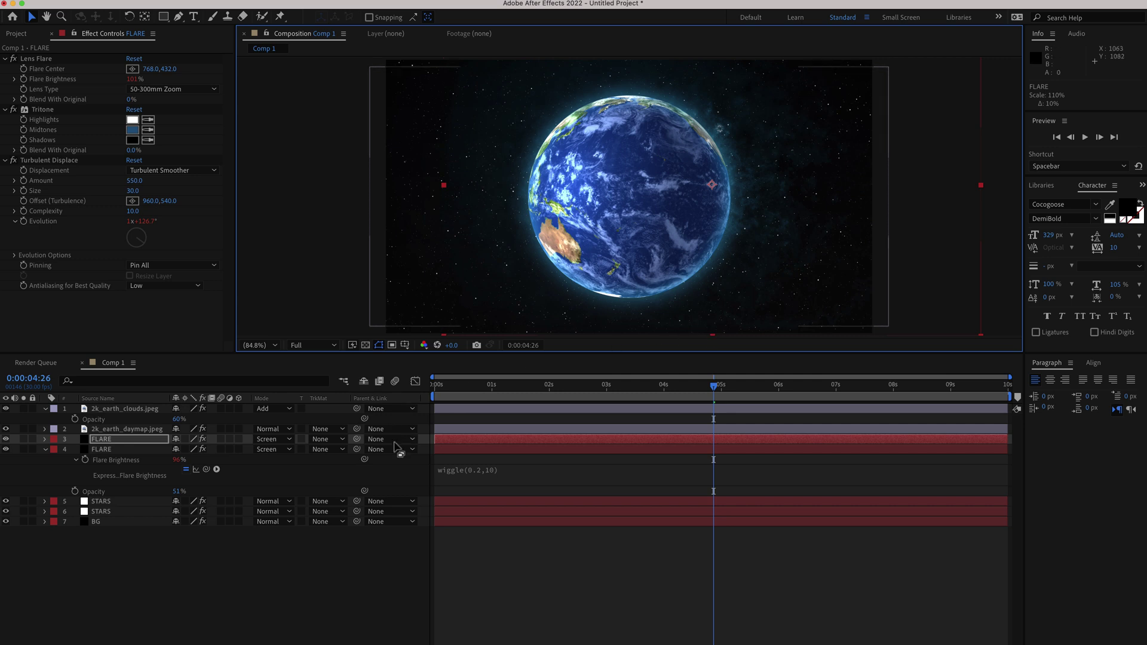
{"action": "left_click_drag", "start_coordinate": [714, 386], "coordinate": [455, 395]}
{"action": "key", "text": "space"}
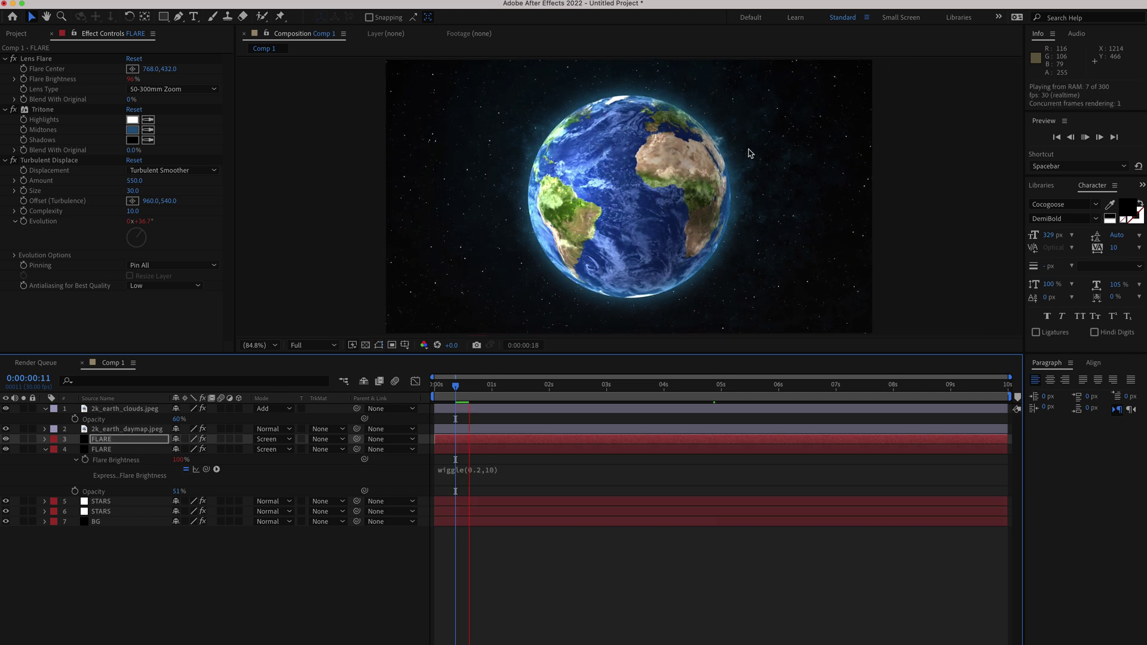
{"action": "key", "text": "space"}
Create a new adjustment layer directly above the two FLARE layers
{"action": "right_click", "coordinate": [257, 564]}
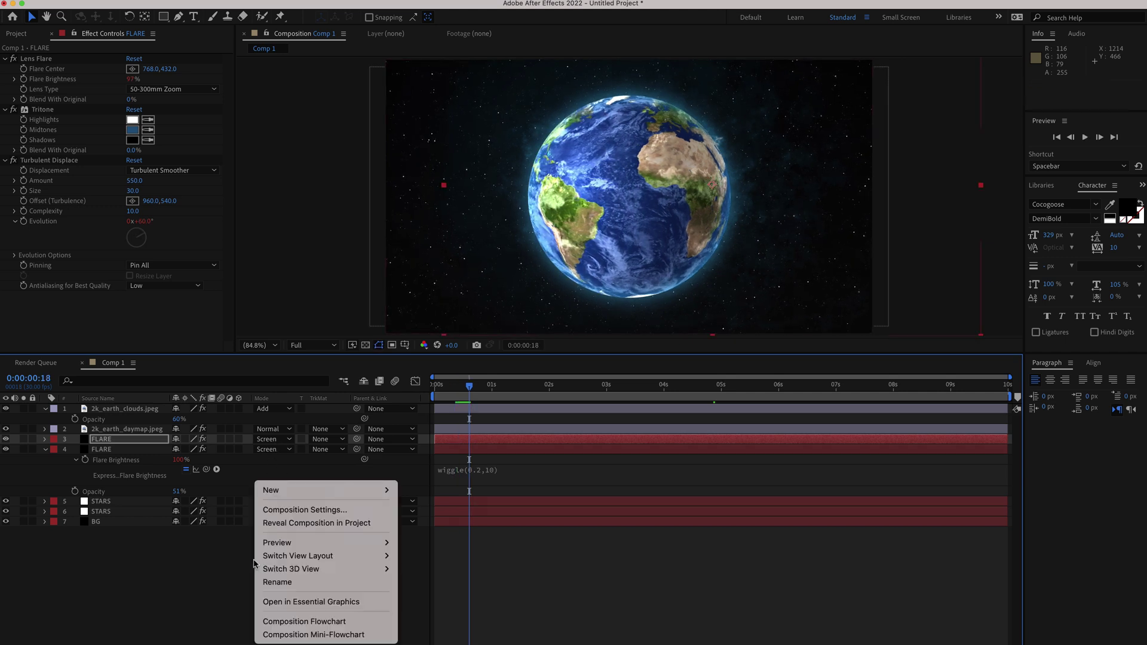
{"action": "mouse_move", "coordinate": [314, 493]}
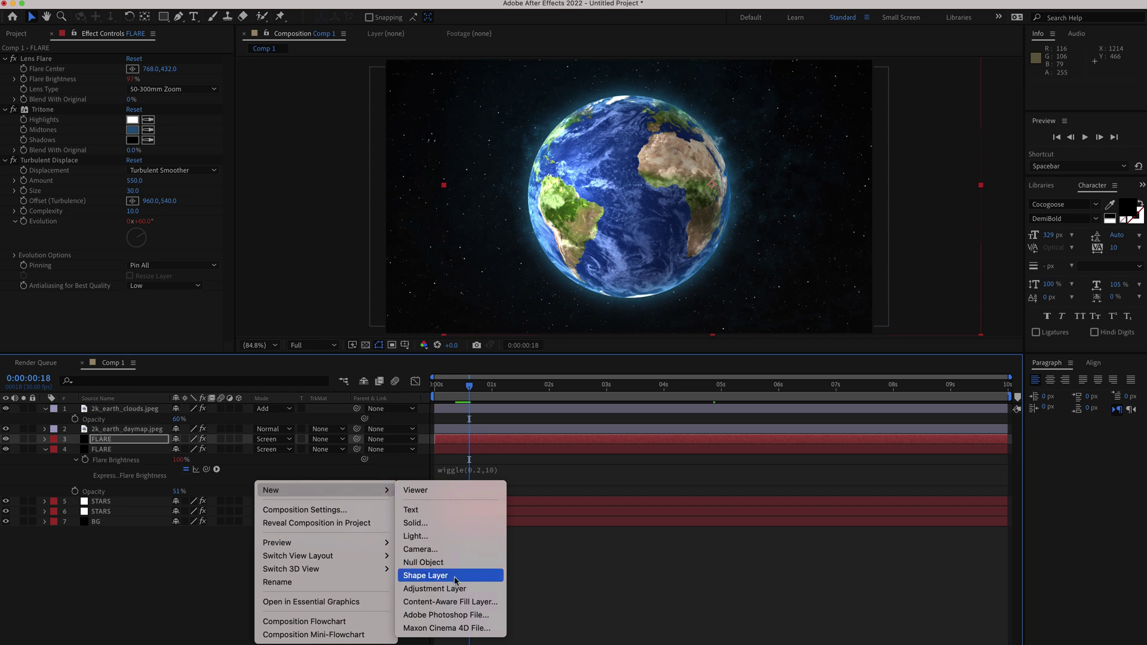
{"action": "left_click", "coordinate": [451, 590]}
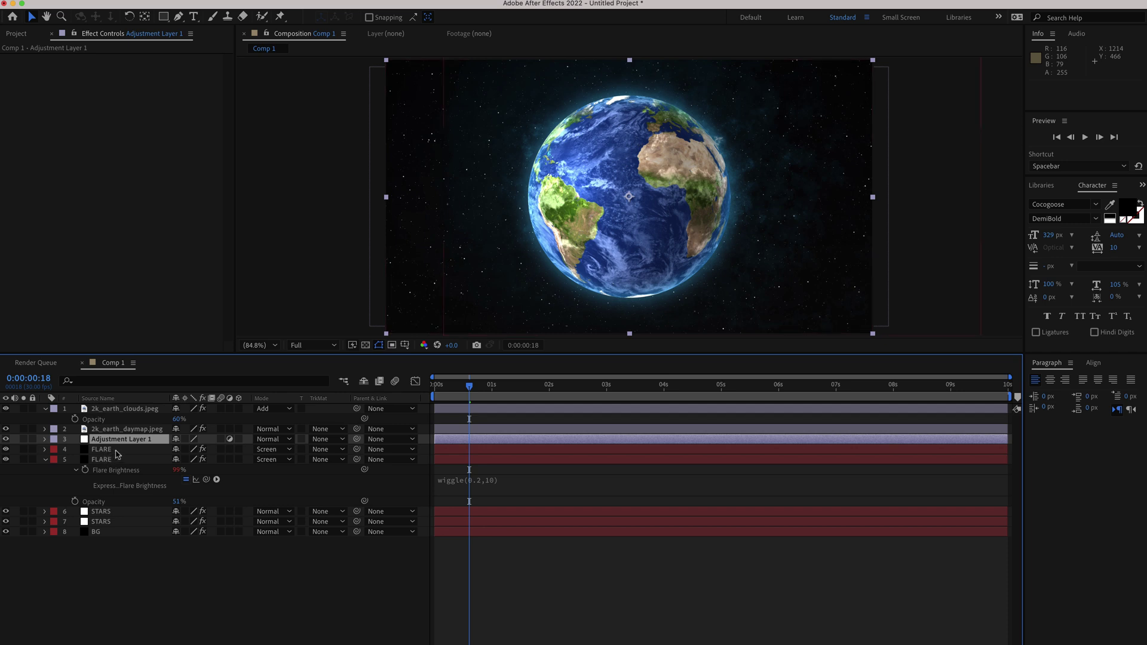
Apply Curves to the adjustment layer using the search "curve" and shape the RGB curve into a gentle S
{"action": "key", "text": "ctrl+space"}
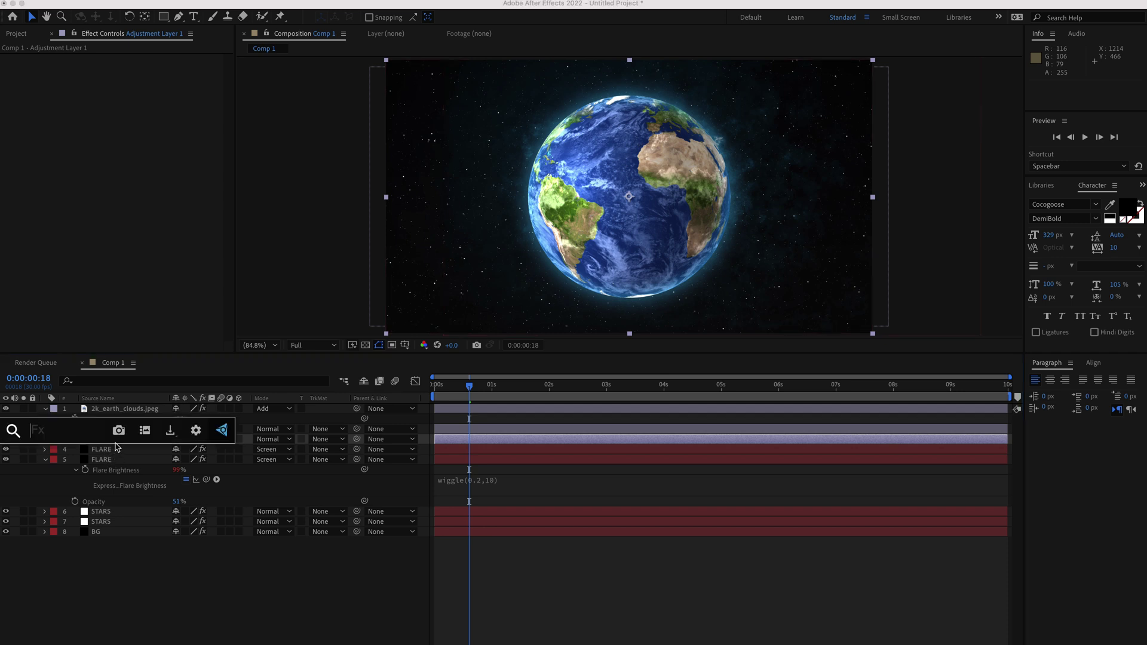
{"action": "type", "text": "curve"}
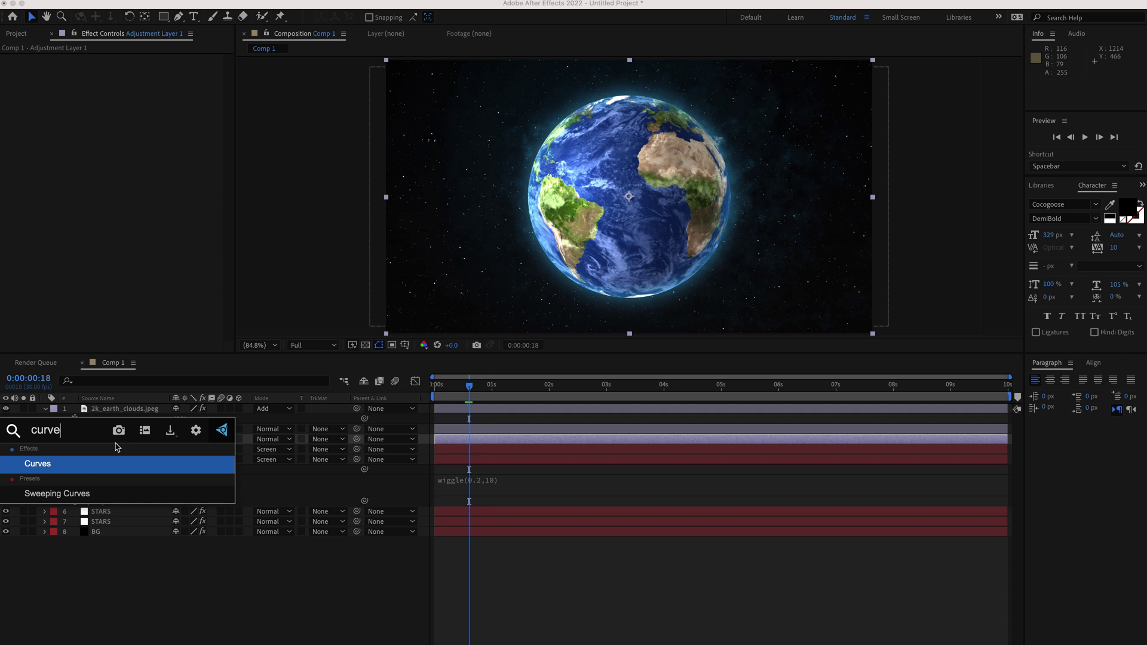
{"action": "key", "text": "Return"}
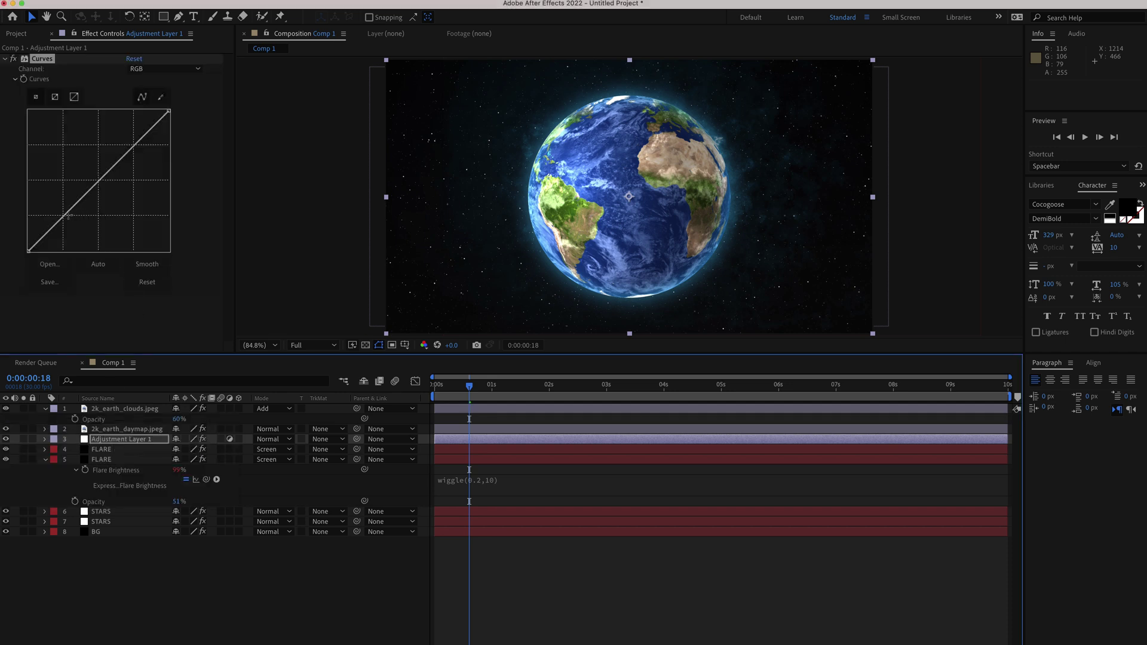
{"action": "left_click_drag", "start_coordinate": [64, 214], "coordinate": [69, 218]}
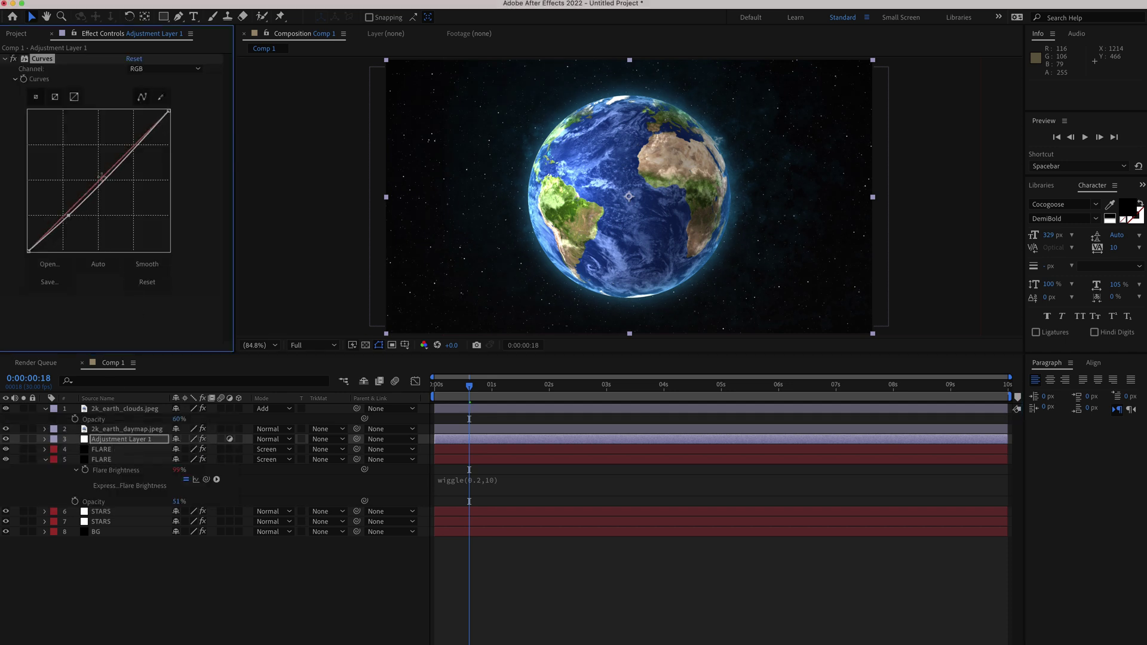
{"action": "left_click_drag", "start_coordinate": [135, 147], "coordinate": [129, 148]}
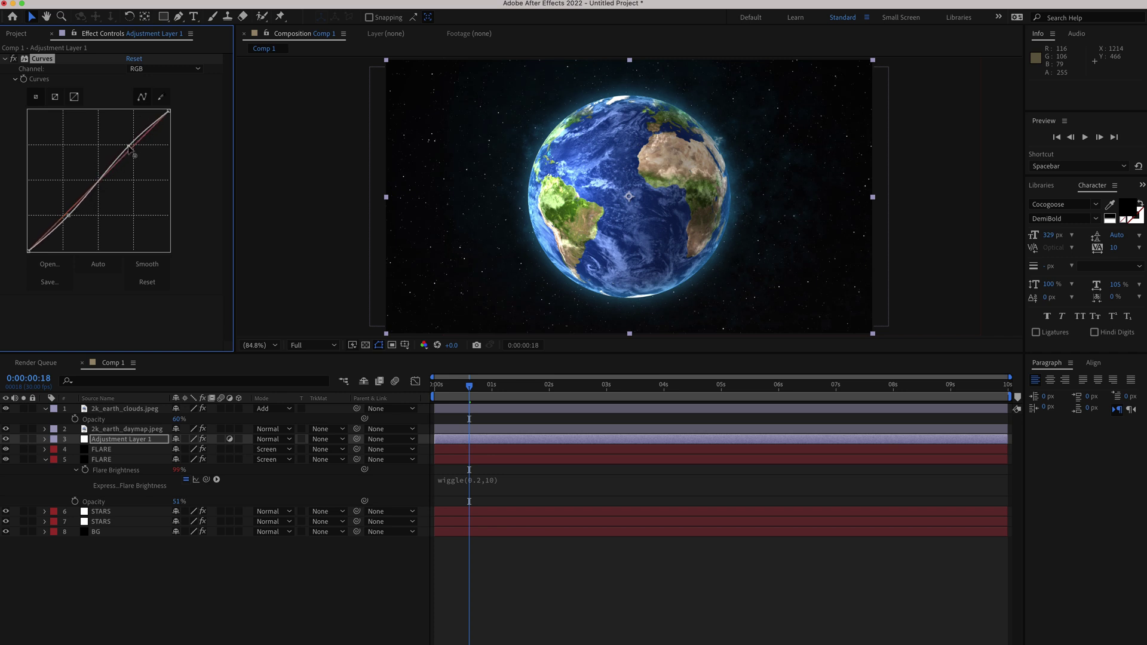
Strengthen the S-shaped RGB curve on the adjustment layer by lowering its shadow point slightly
{"action": "left_click_drag", "start_coordinate": [73, 215], "coordinate": [73, 215]}
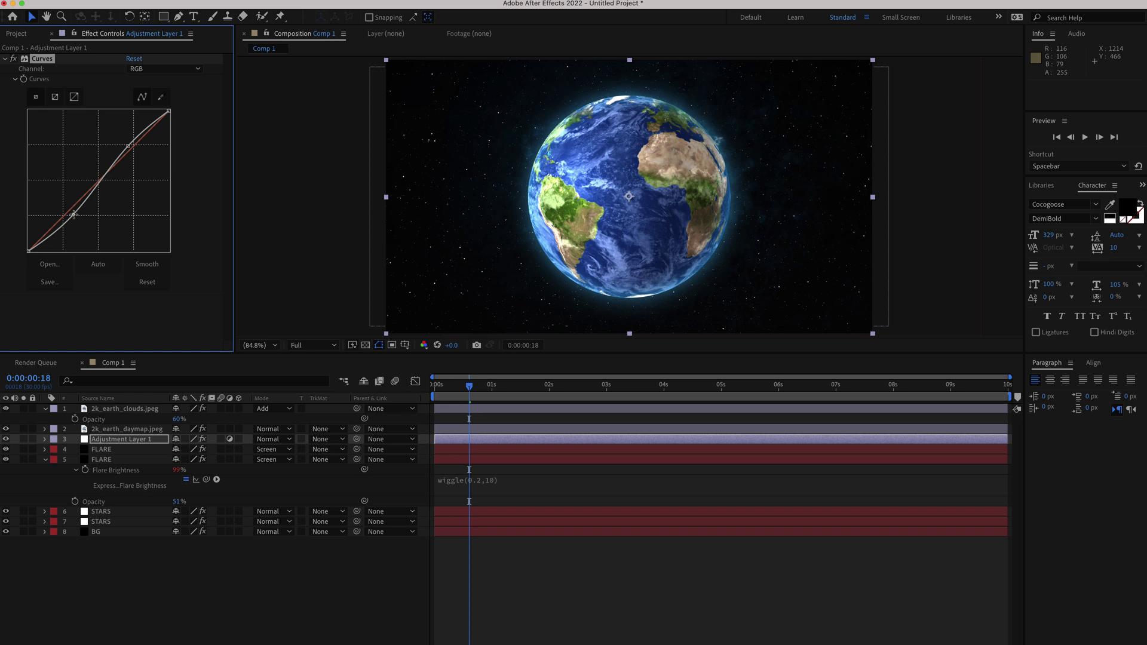
Create a second adjustment layer and place it at the top of the layer stack, above the clouds layer
{"action": "right_click", "coordinate": [212, 594]}
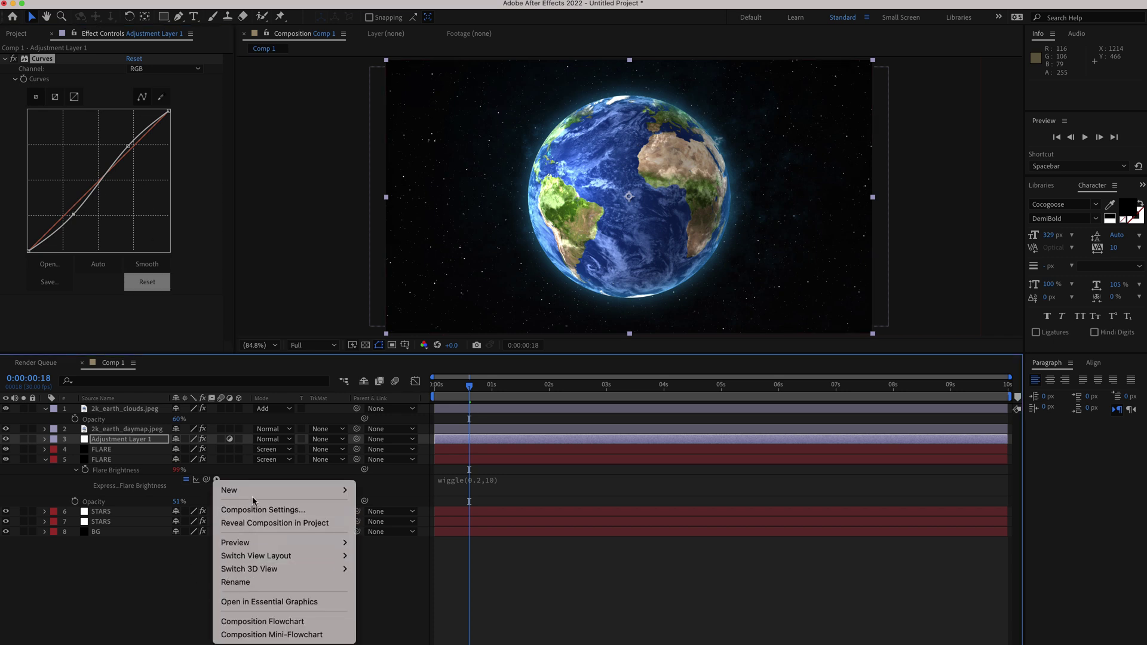
{"action": "mouse_move", "coordinate": [256, 490]}
{"action": "left_click", "coordinate": [421, 589]}
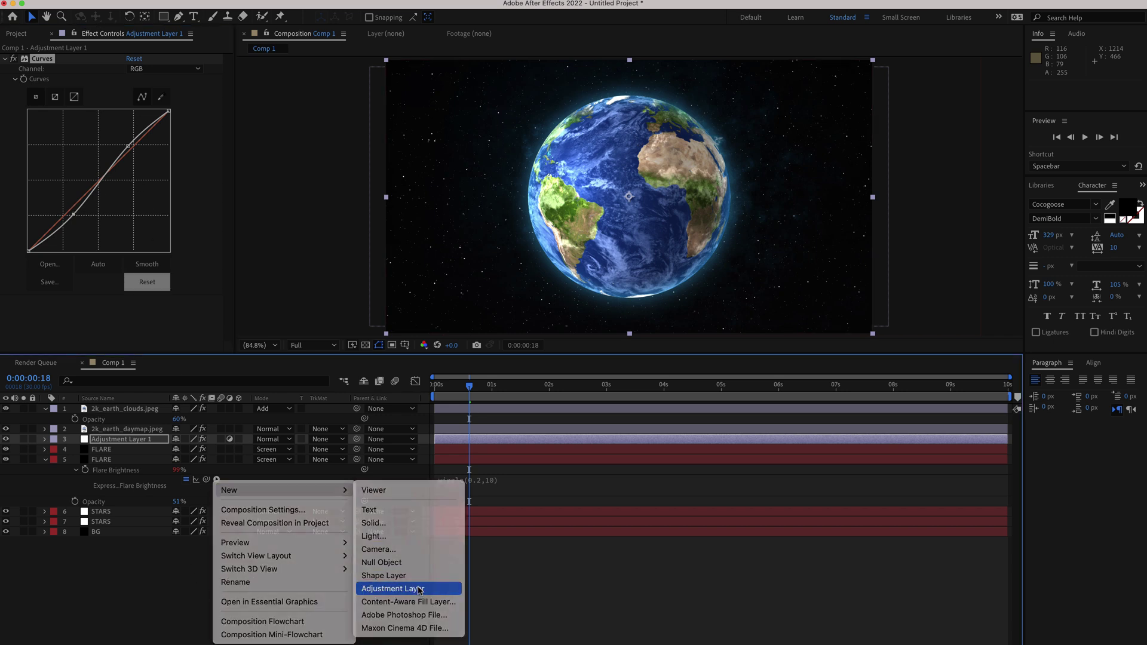
{"action": "left_click_drag", "start_coordinate": [132, 442], "coordinate": [132, 410]}
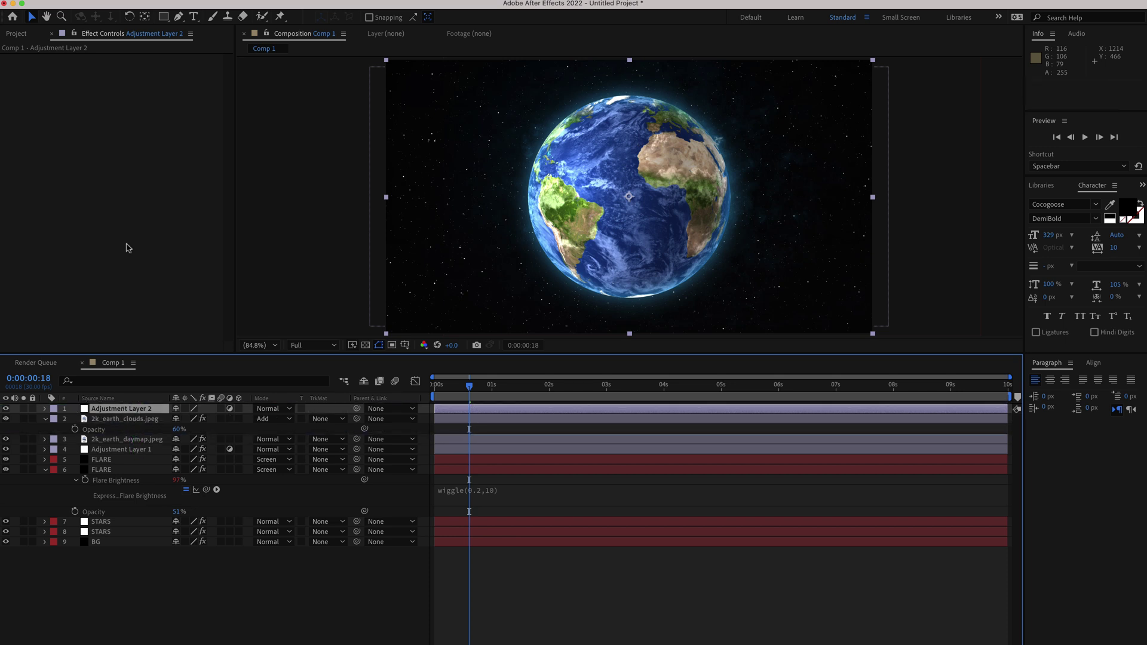
Apply the Noise effect to the new adjustment layer using the search "noise" and set Amount of Noise to 8%
{"action": "key", "text": "ctrl+space"}
{"action": "type", "text": "noise"}
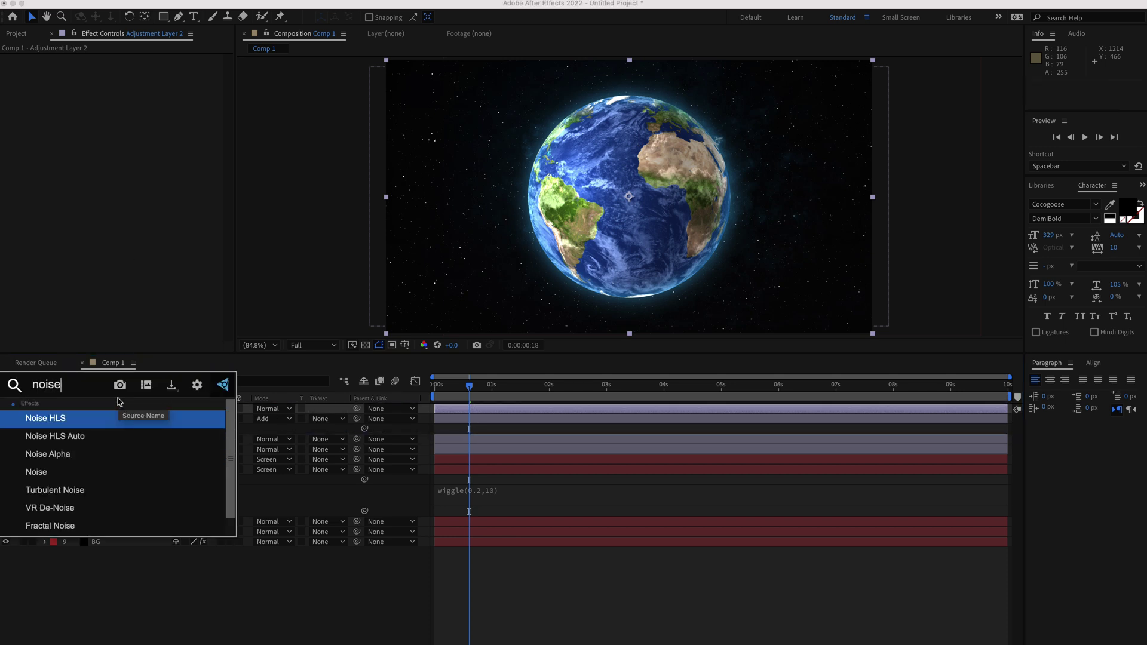
{"action": "key", "text": "Down"}
{"action": "key", "text": "Down"}
{"action": "key", "text": "Down"}
{"action": "key", "text": "Return"}
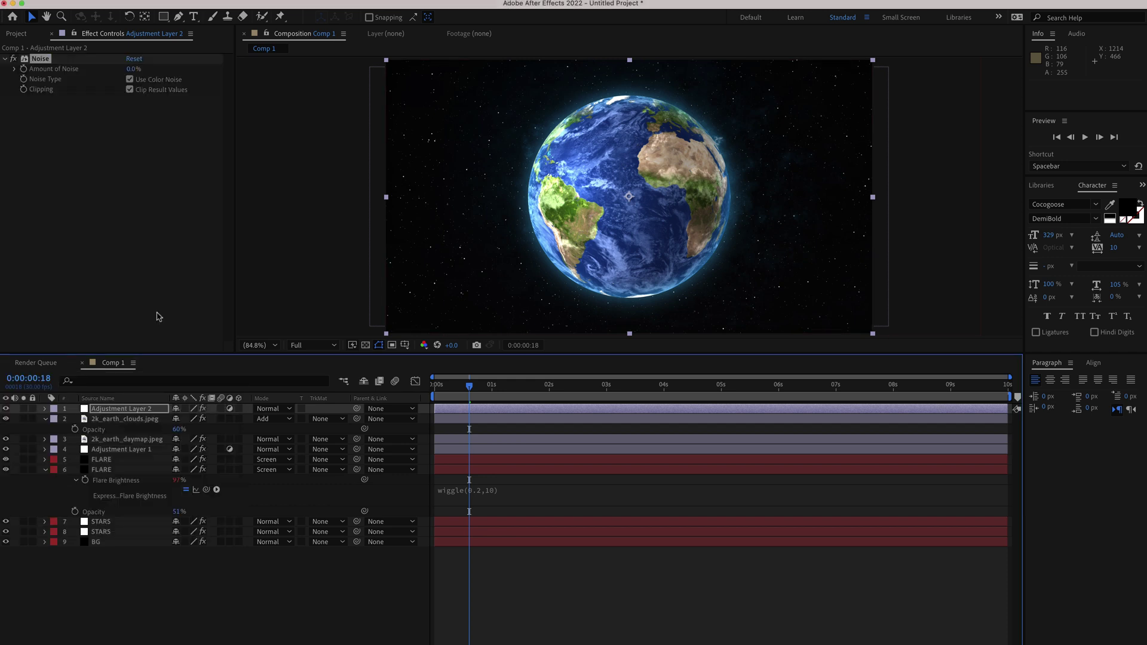
{"action": "left_click", "coordinate": [125, 70]}
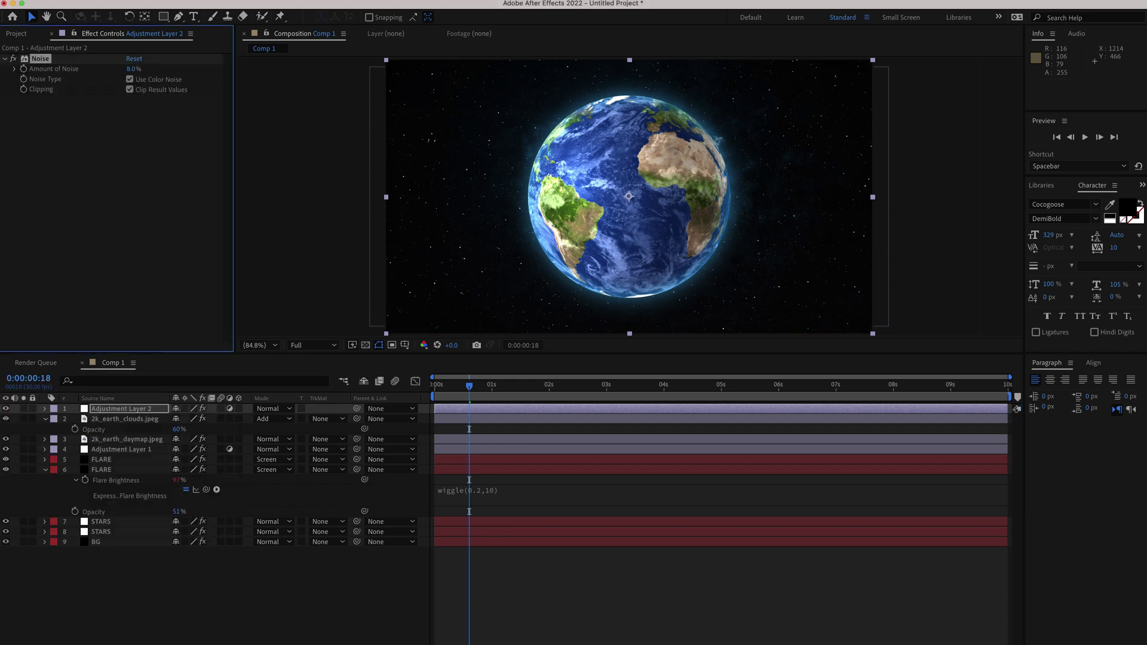
Move the current time to 0:00:01:11, set the preview resolution to Third and play the animation
{"action": "left_click_drag", "start_coordinate": [478, 393], "coordinate": [513, 390]}
{"action": "left_click", "coordinate": [311, 346]}
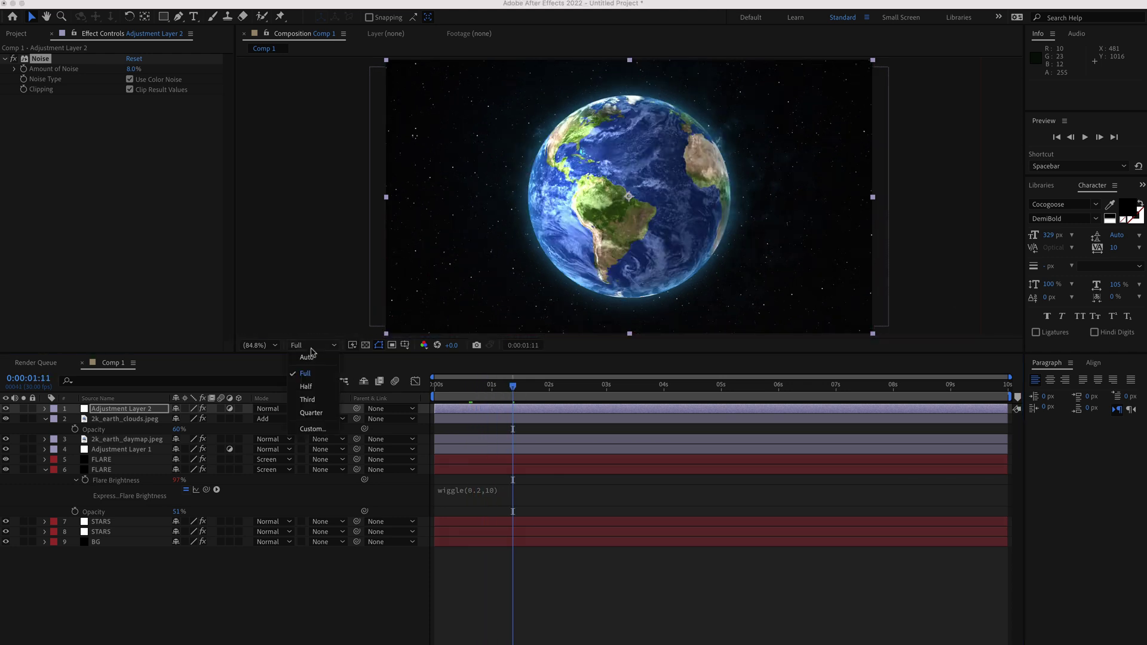
{"action": "left_click", "coordinate": [314, 400]}
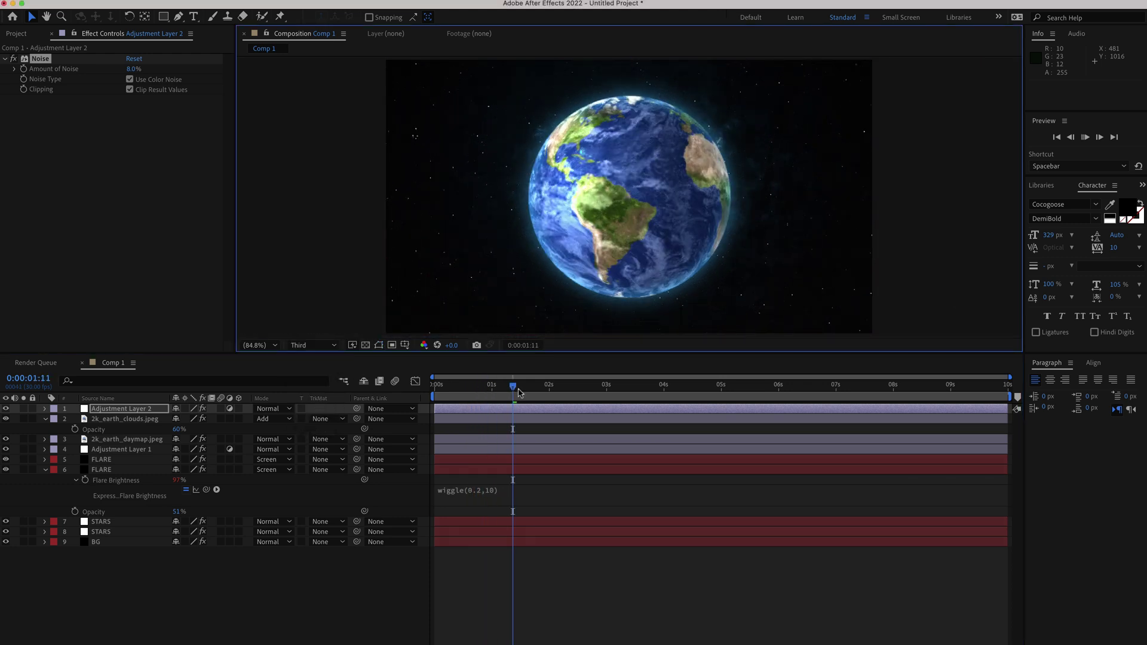
{"action": "key", "text": "space"}
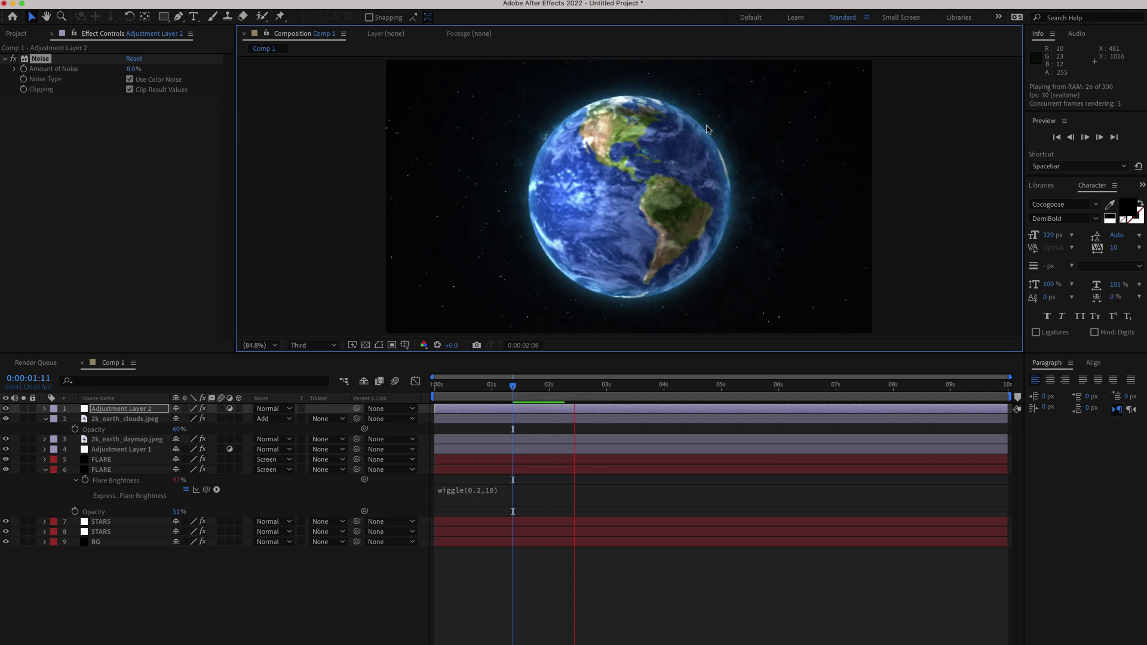